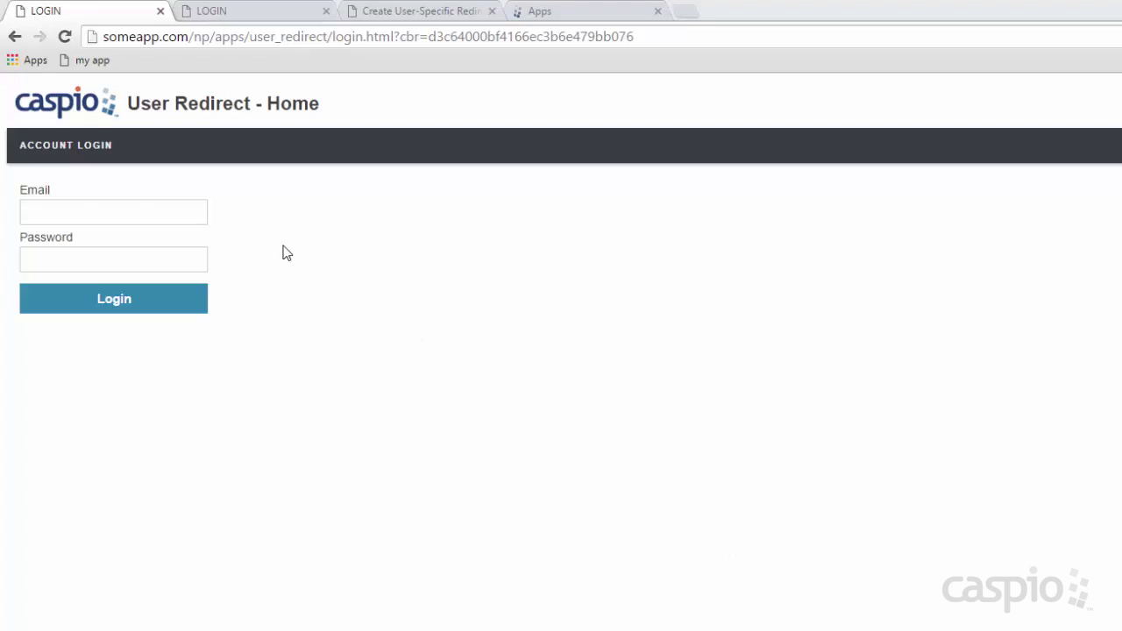
Sign in with the admin user's email and password, check the Admin Portal welcome, then log out.
{"action": "left_click", "coordinate": [132, 207]}
{"action": "left_click", "coordinate": [260, 213]}
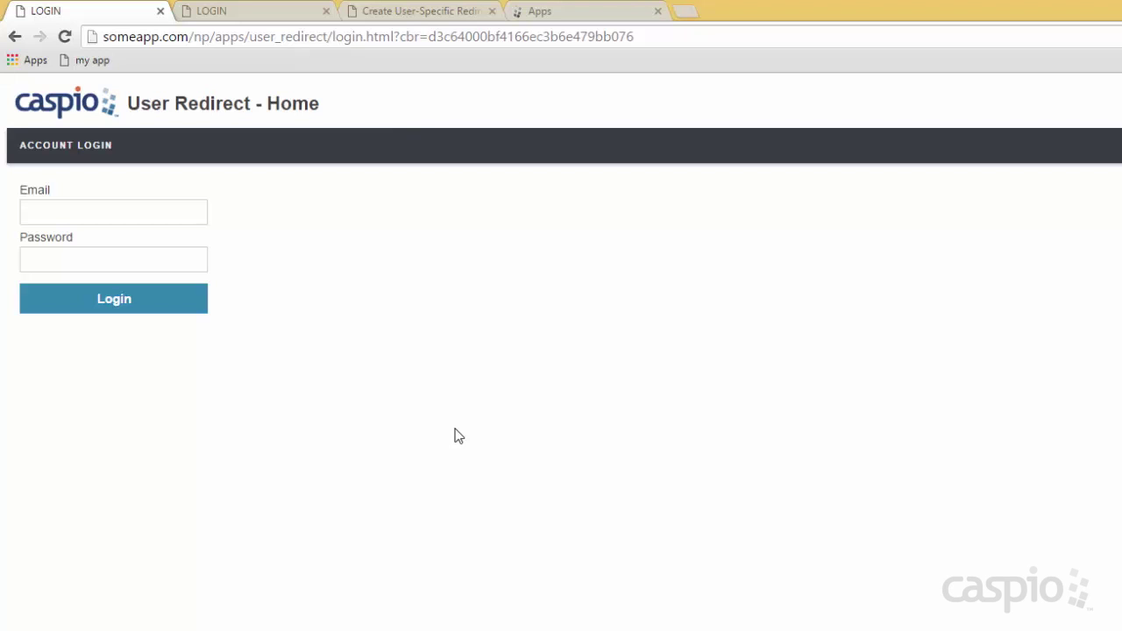
{"action": "left_click", "coordinate": [133, 215]}
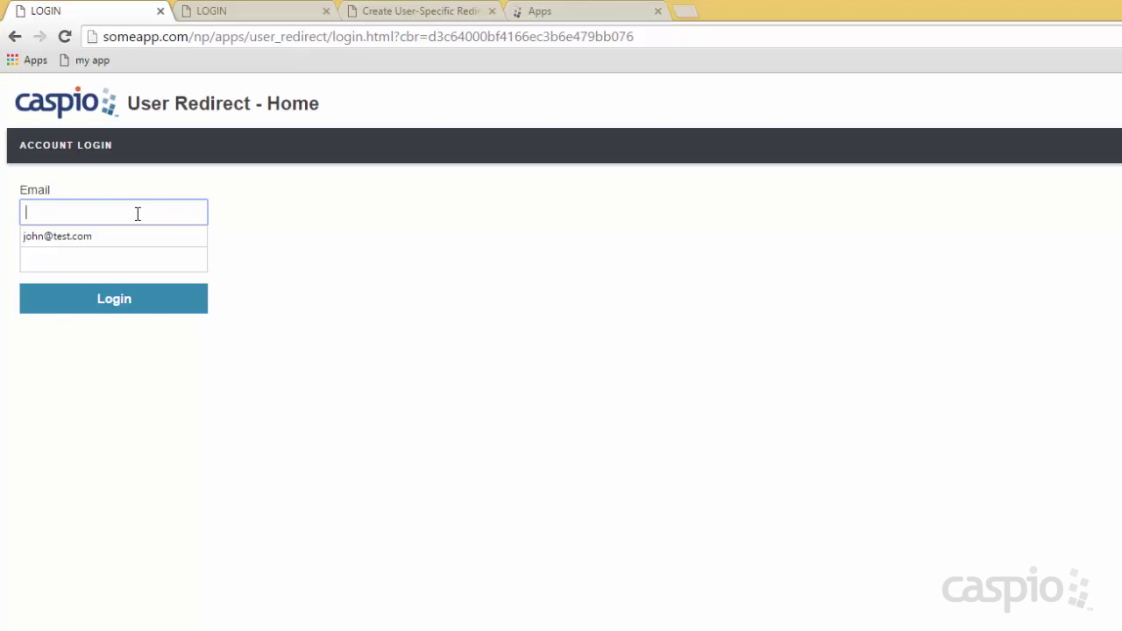
{"action": "type", "text": "kelly@test.com"}
{"action": "key", "text": "Tab"}
{"action": "type", "text": "••••"}
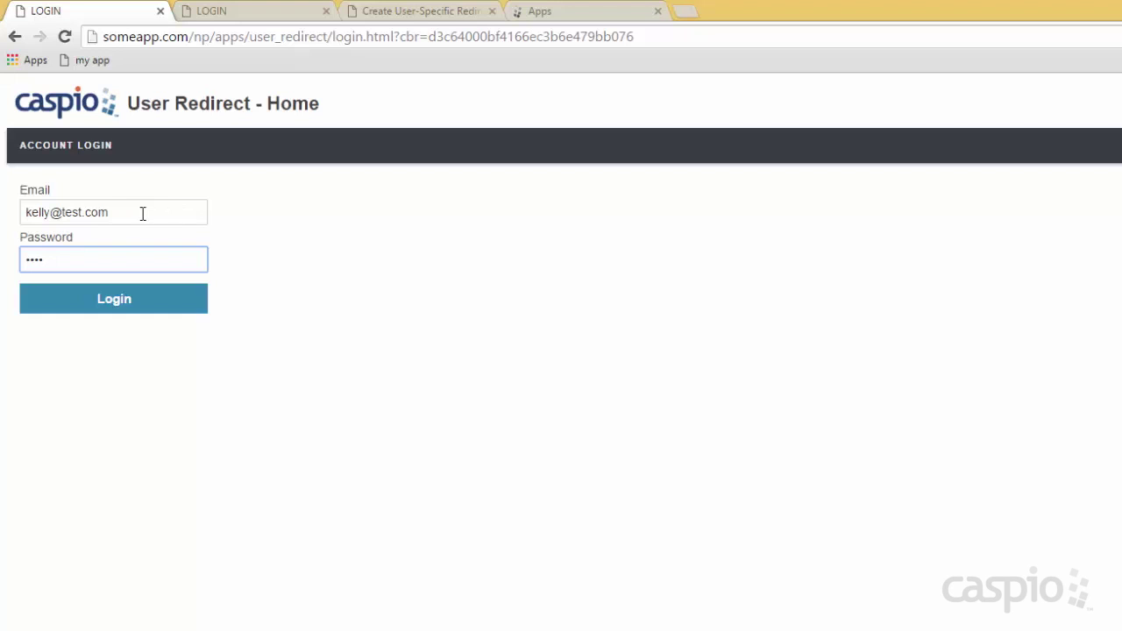
{"action": "left_click", "coordinate": [123, 302]}
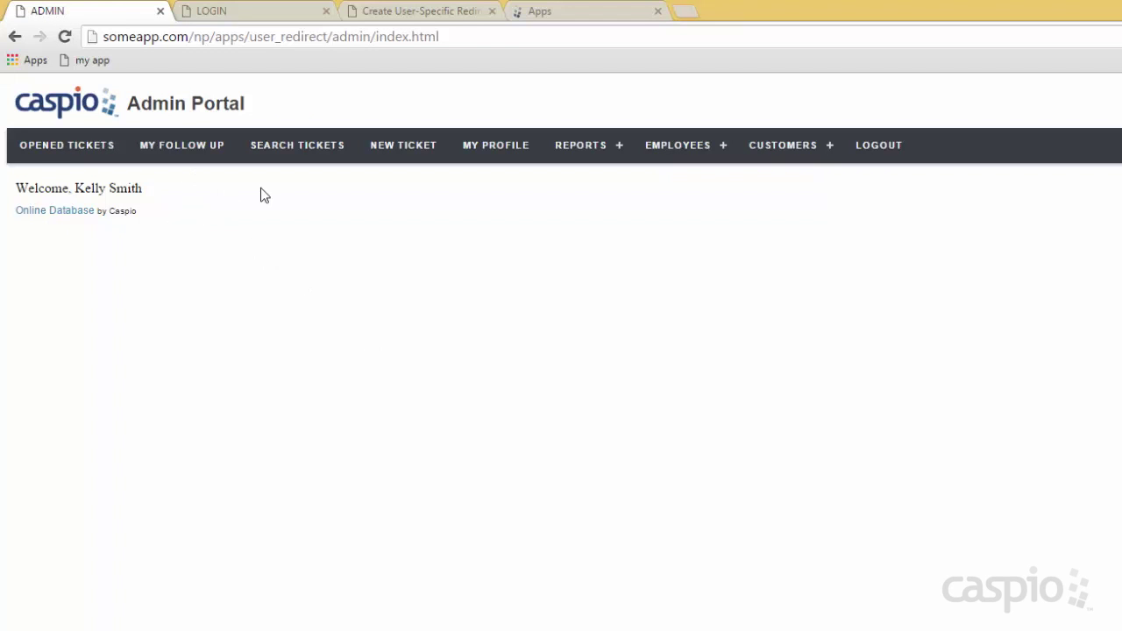
{"action": "mouse_move", "coordinate": [776, 176]}
{"action": "left_click", "coordinate": [880, 152]}
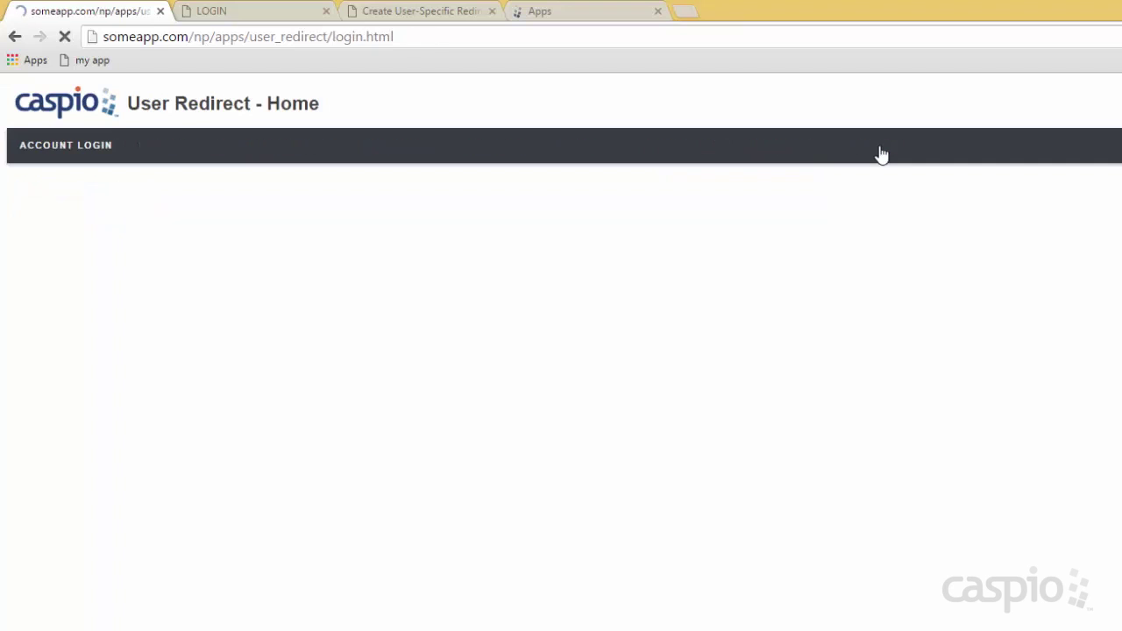
Log in with the autofilled manager credentials, view the Manager Portal welcome, then log out.
{"action": "left_click", "coordinate": [153, 213]}
{"action": "left_click", "coordinate": [148, 215]}
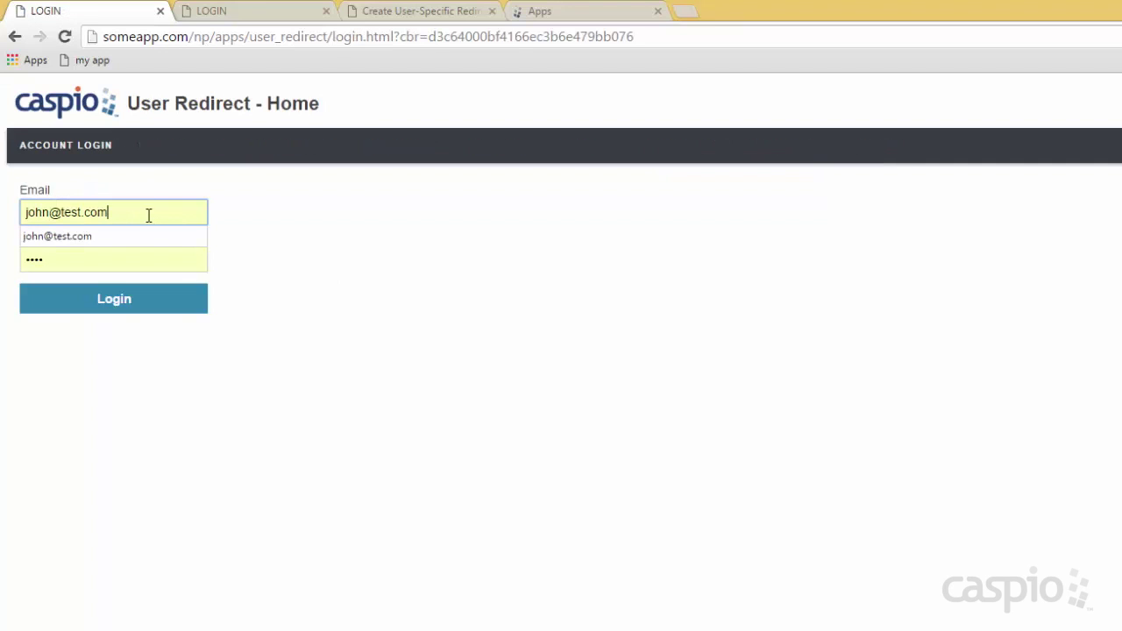
{"action": "left_click", "coordinate": [110, 302]}
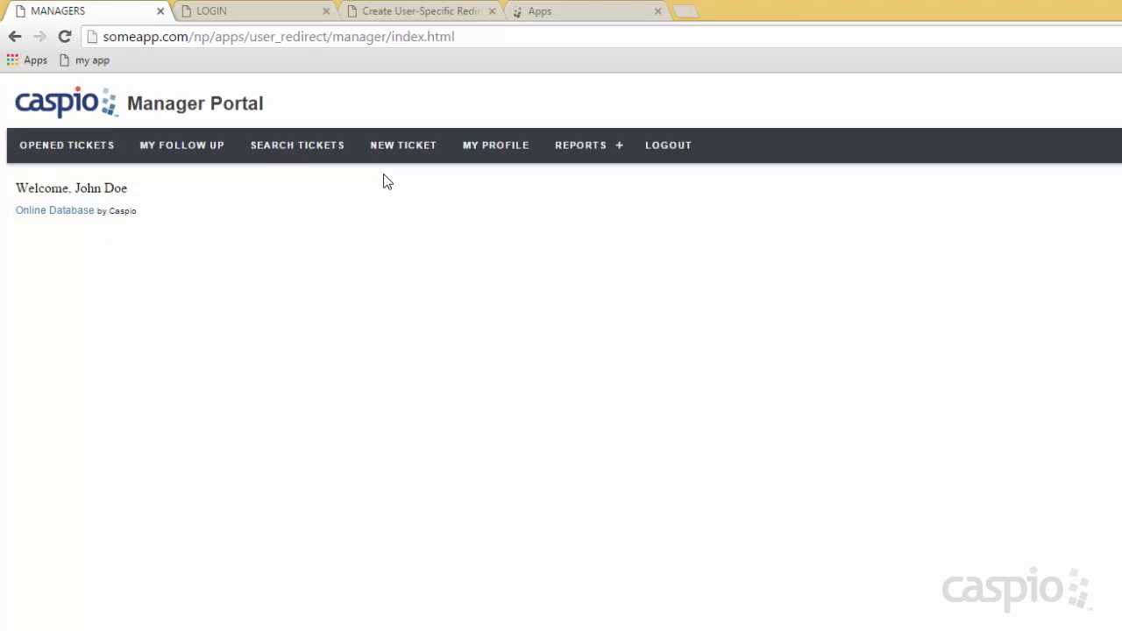
{"action": "left_click", "coordinate": [668, 146]}
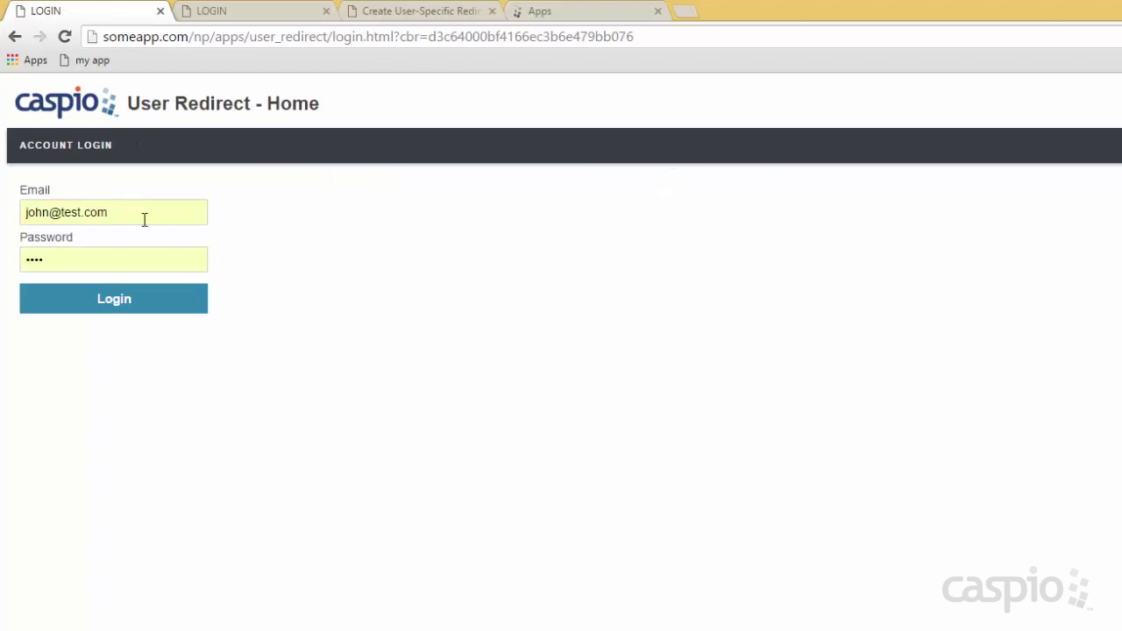
Replace the email with the staff user's address, log in to the Staff Portal, then log out.
{"action": "left_click_drag", "start_coordinate": [143, 219], "coordinate": [7, 225]}
{"action": "type", "text": "tom@test.com"}
{"action": "key", "text": "Tab"}
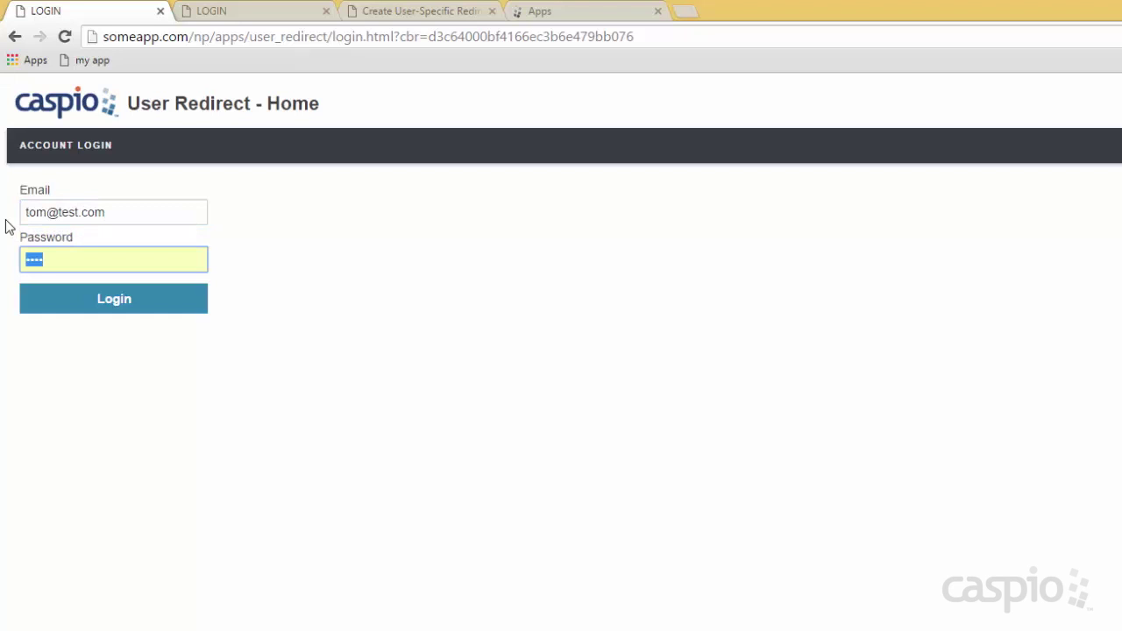
{"action": "key", "text": "Return"}
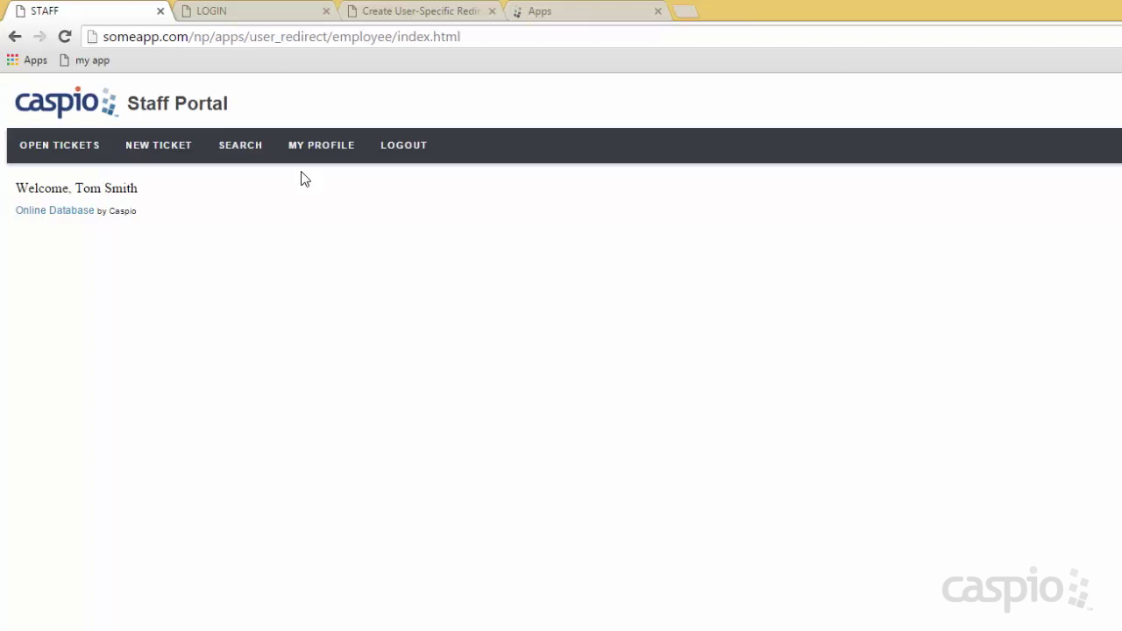
{"action": "left_click", "coordinate": [413, 152]}
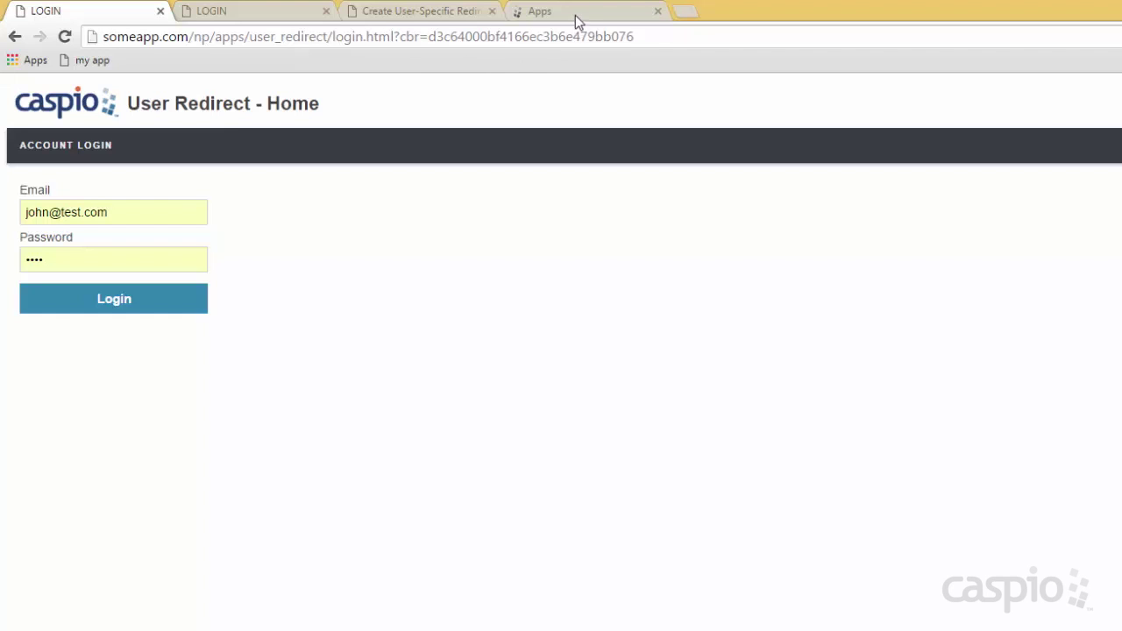
View the 'Create User-Specific Redirect' article, then switch to the Caspio Bridge Apps list.
{"action": "left_click", "coordinate": [440, 14]}
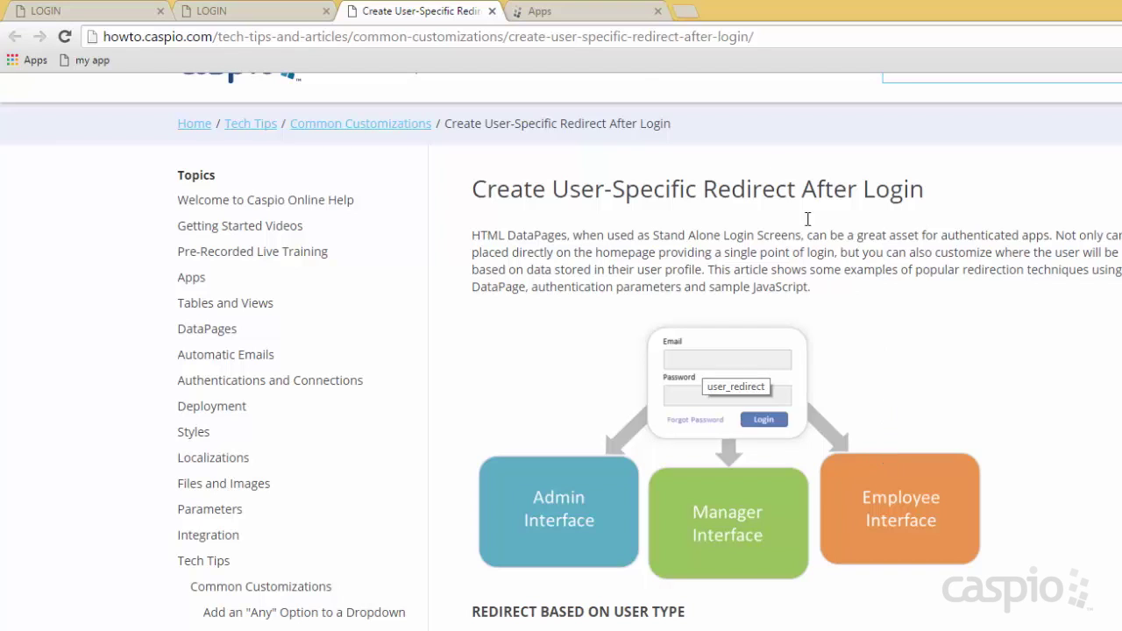
{"action": "left_click", "coordinate": [584, 13]}
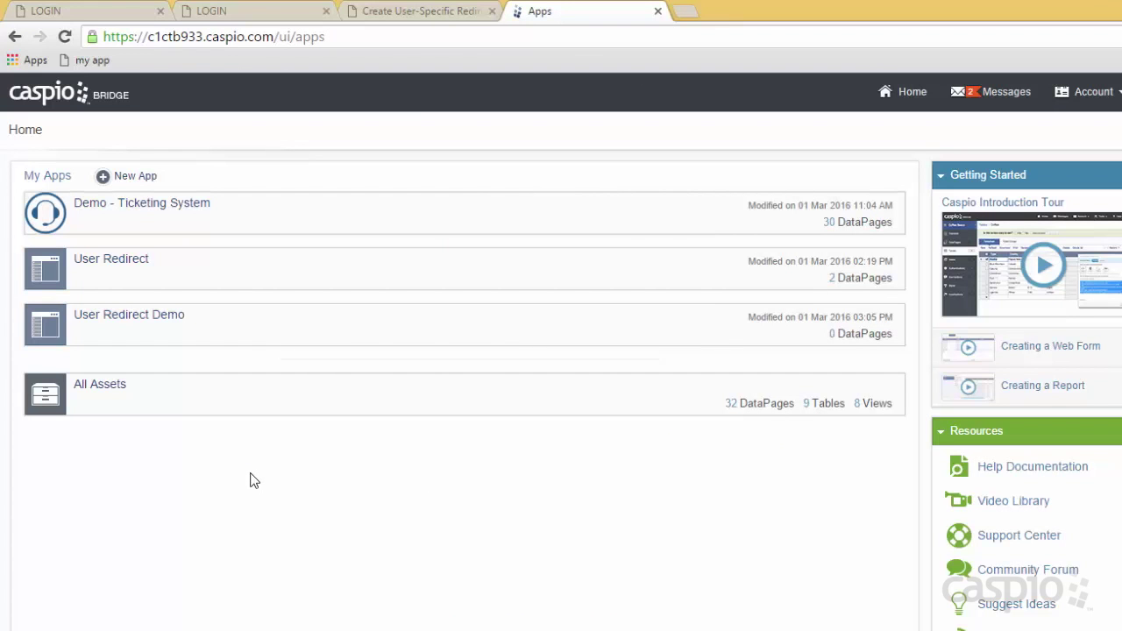
Open the tbl_staff table design in the User Redirect Demo app, then return to the login page.
{"action": "mouse_move", "coordinate": [82, 340]}
{"action": "left_click", "coordinate": [85, 342]}
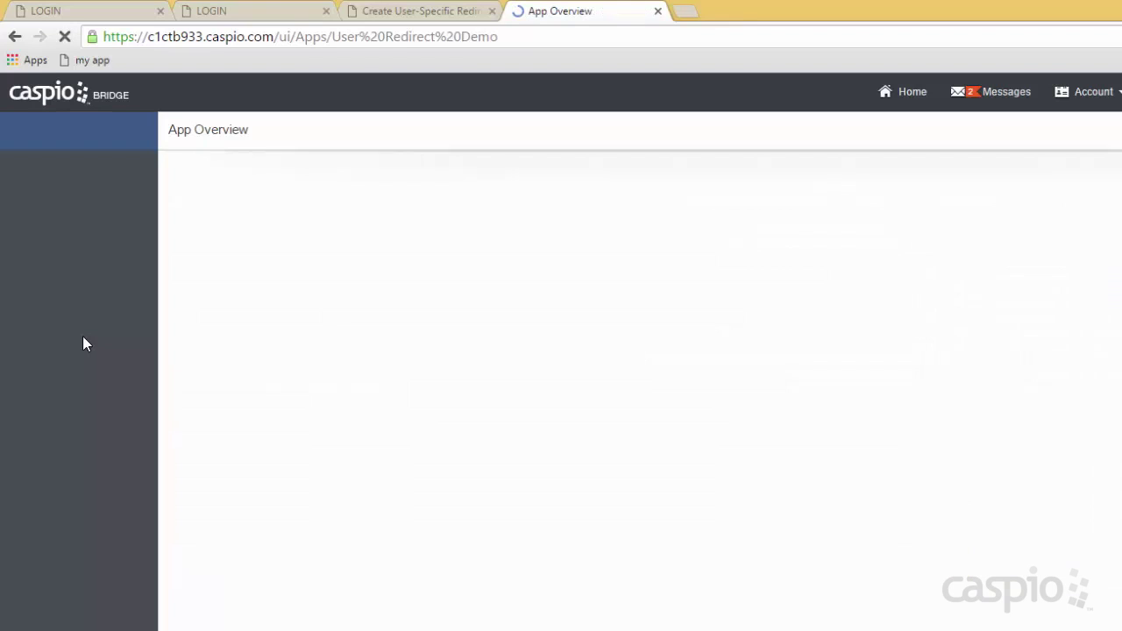
{"action": "left_click", "coordinate": [122, 254]}
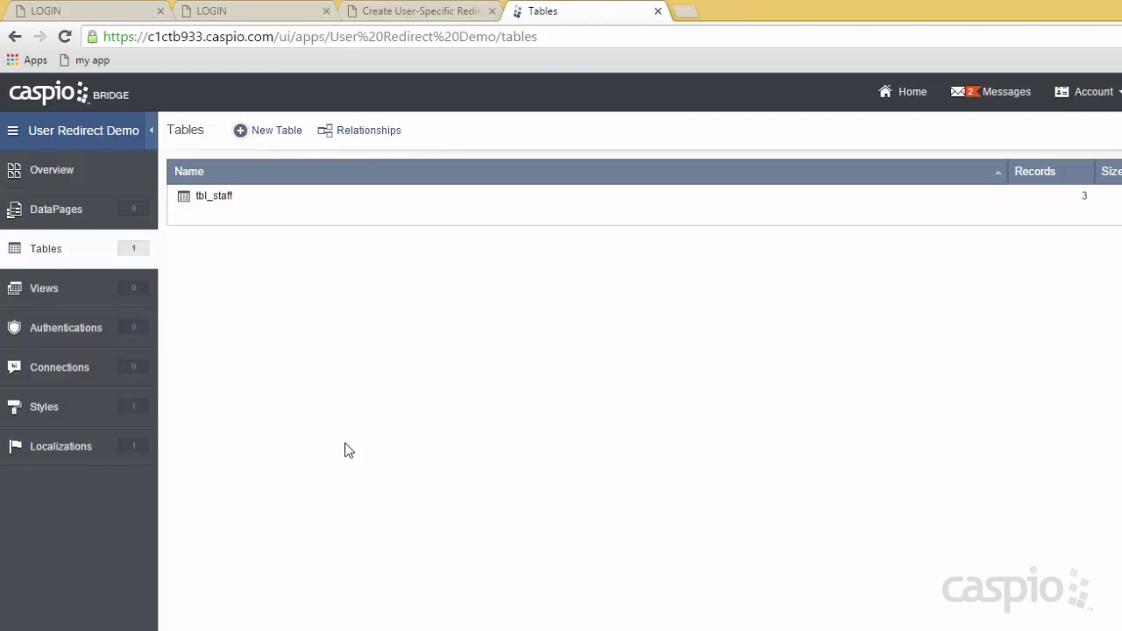
{"action": "mouse_move", "coordinate": [292, 224]}
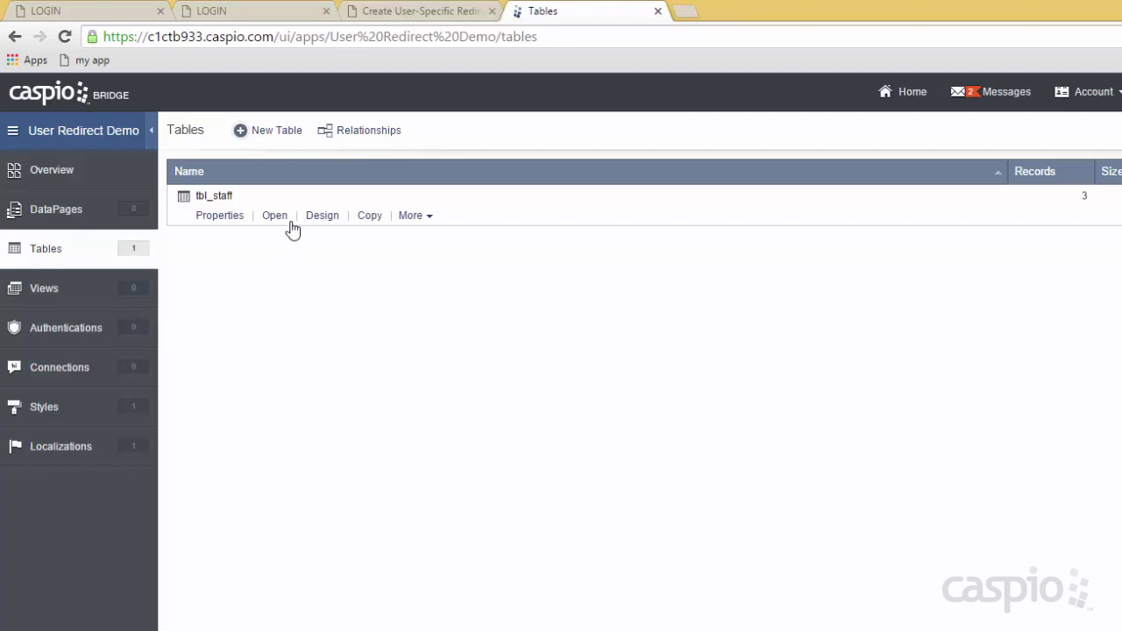
{"action": "left_click", "coordinate": [321, 215]}
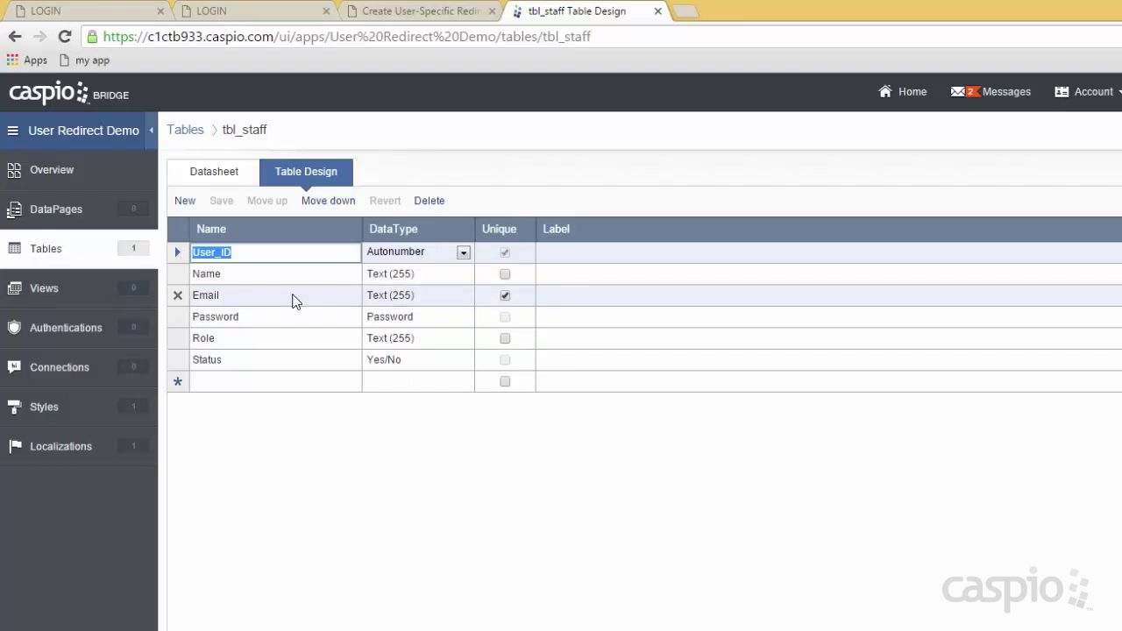
{"action": "left_click", "coordinate": [70, 12]}
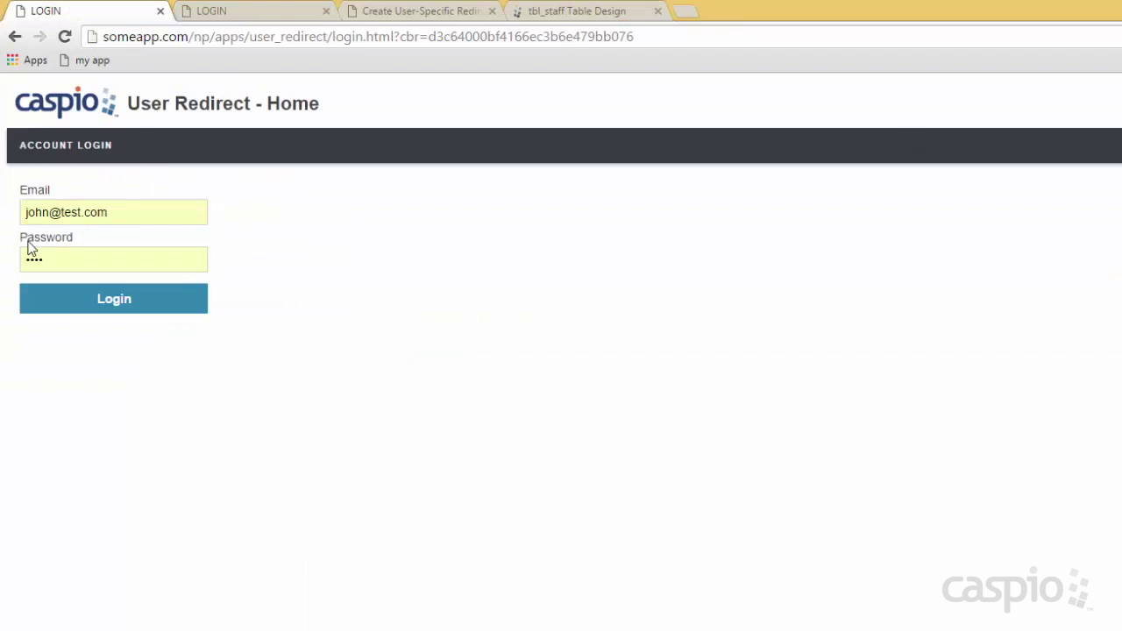
Review the tbl_staff field design, then open its Datasheet with the admin, manager and staff records.
{"action": "left_click", "coordinate": [554, 14]}
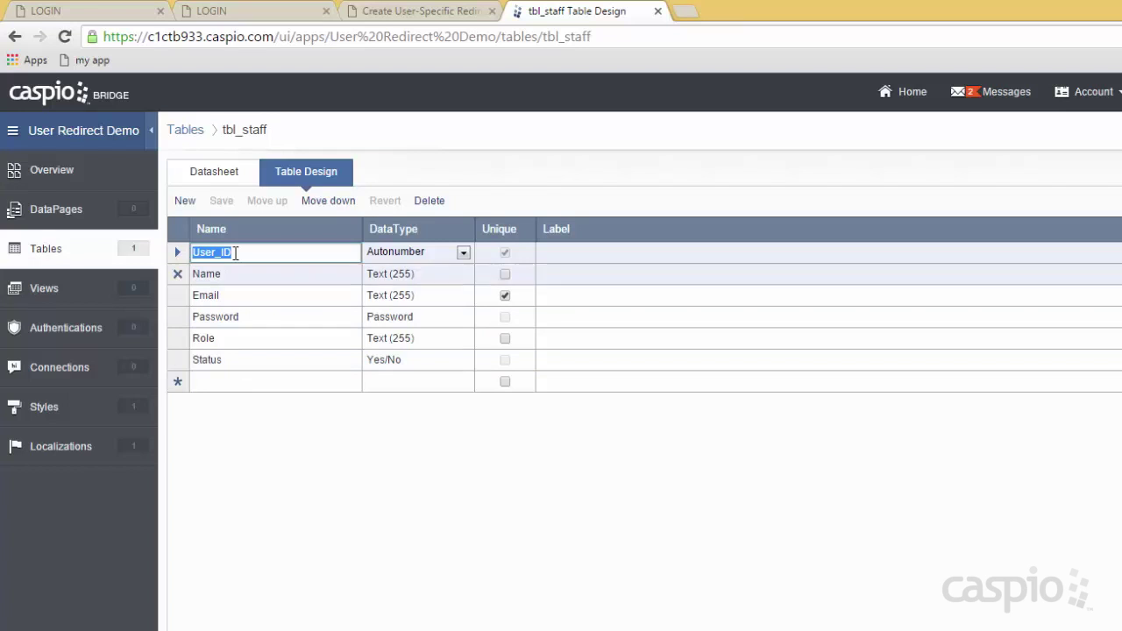
{"action": "left_click", "coordinate": [216, 171]}
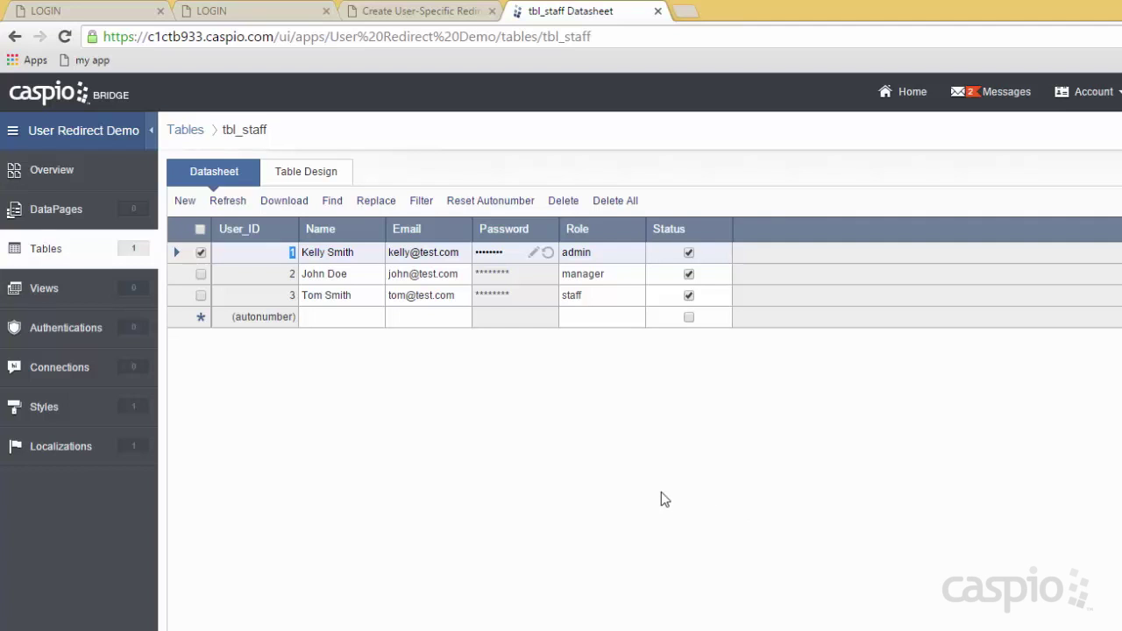
Go to the app's empty Views list and start a New View.
{"action": "left_click", "coordinate": [40, 293]}
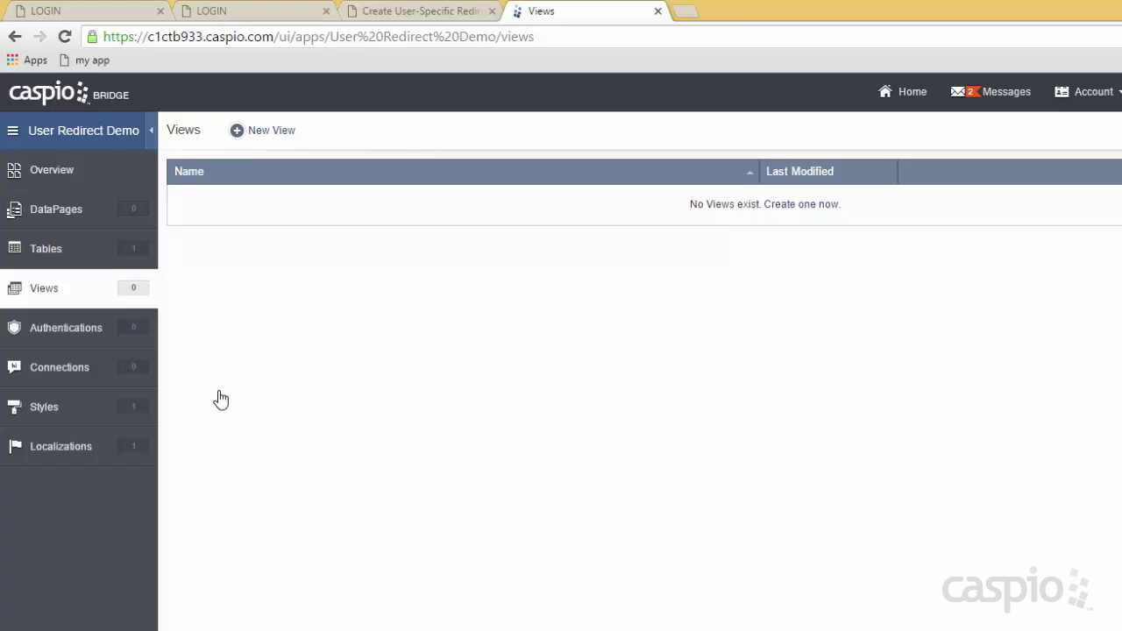
{"action": "left_click", "coordinate": [273, 131]}
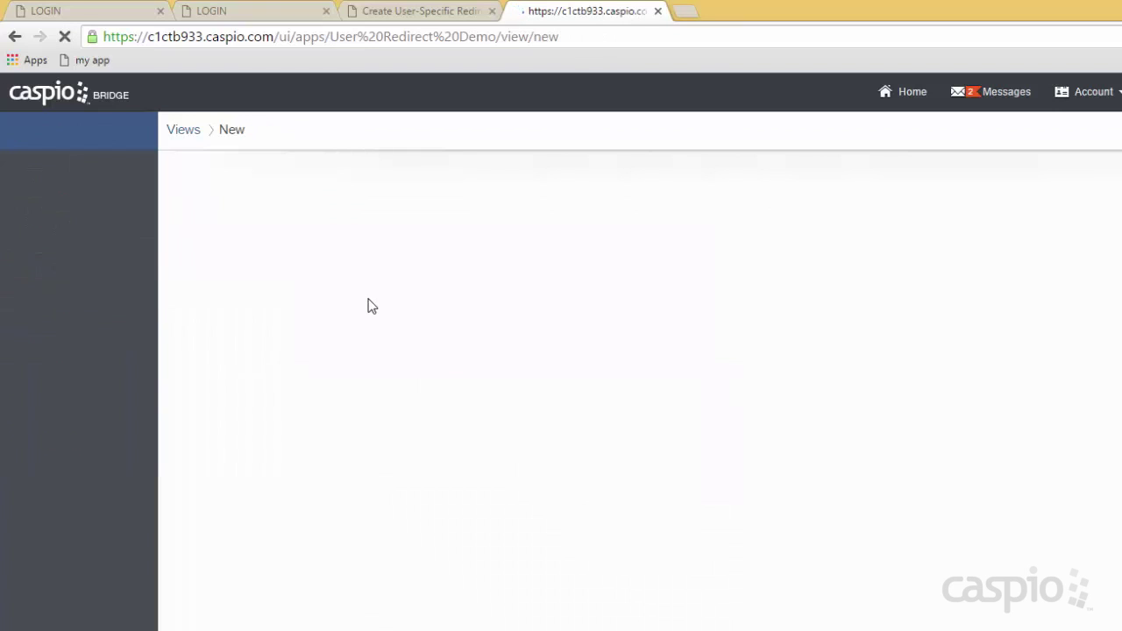
Name the view FilterActiveAdmin, add tbl_staff as its table, and proceed to Field Properties.
{"action": "type", "text": "Fi"}
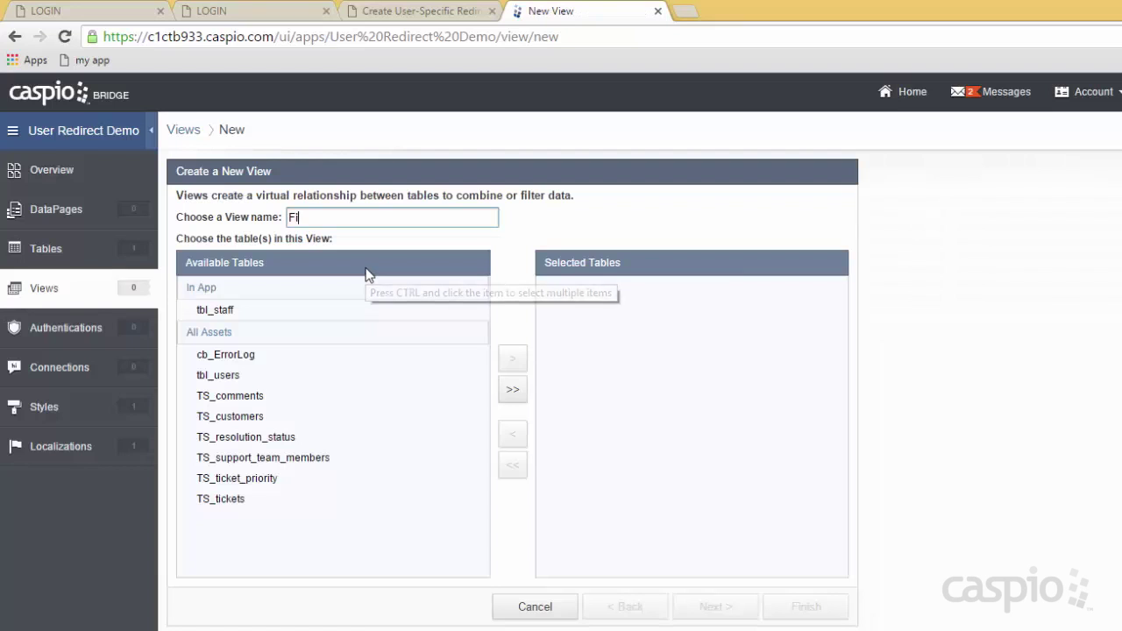
{"action": "type", "text": "lterActiveAdmin"}
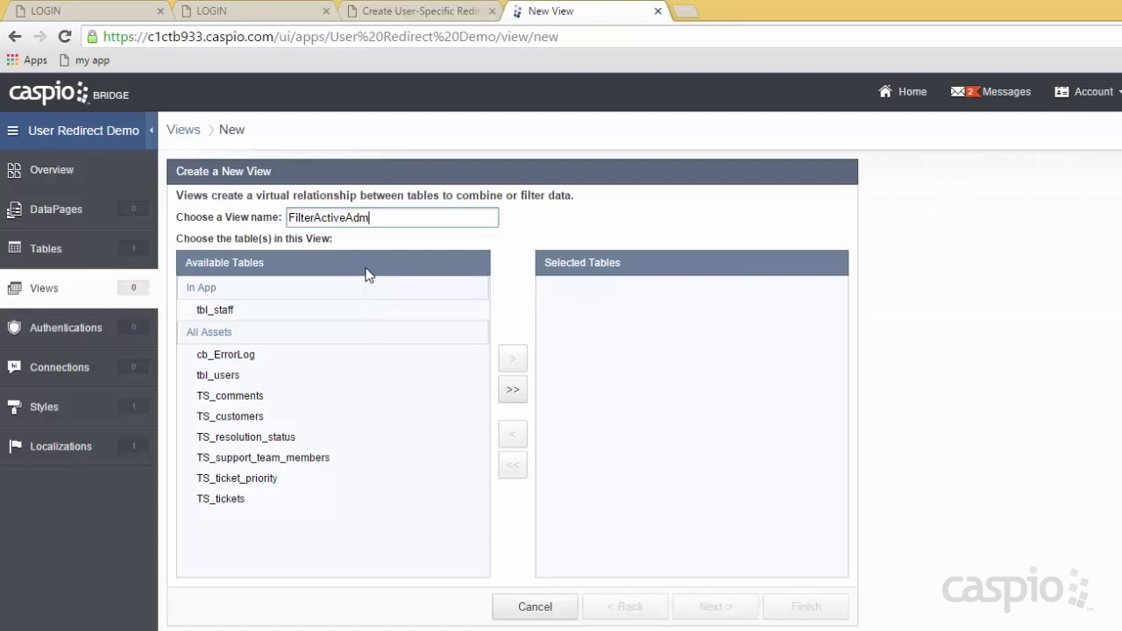
{"action": "left_click", "coordinate": [228, 311]}
{"action": "left_click", "coordinate": [517, 361]}
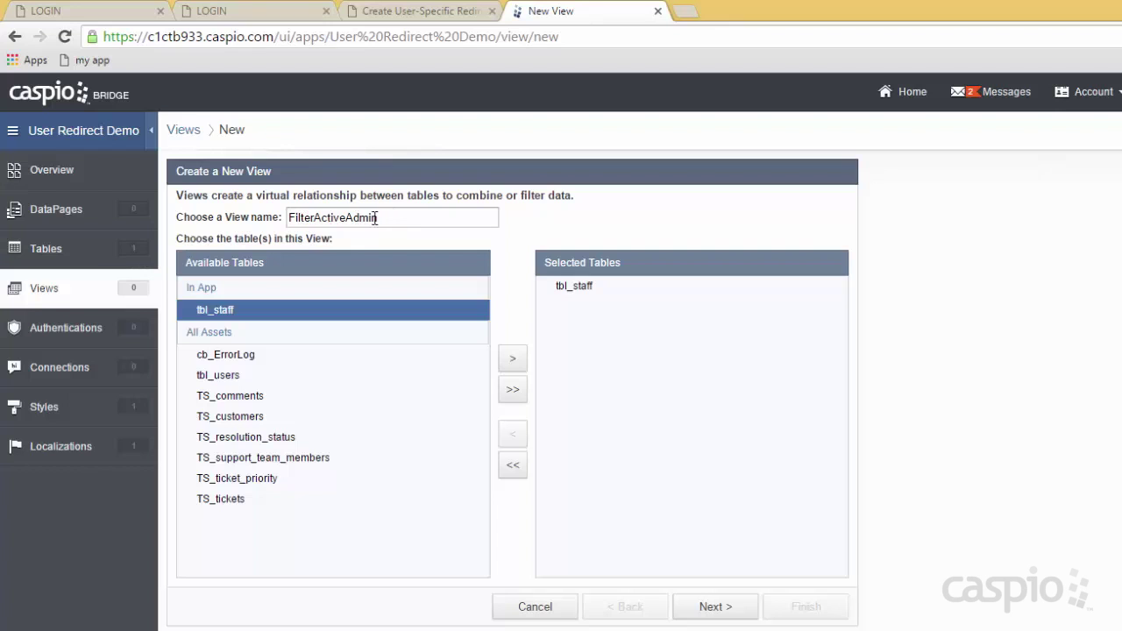
{"action": "left_click", "coordinate": [710, 607]}
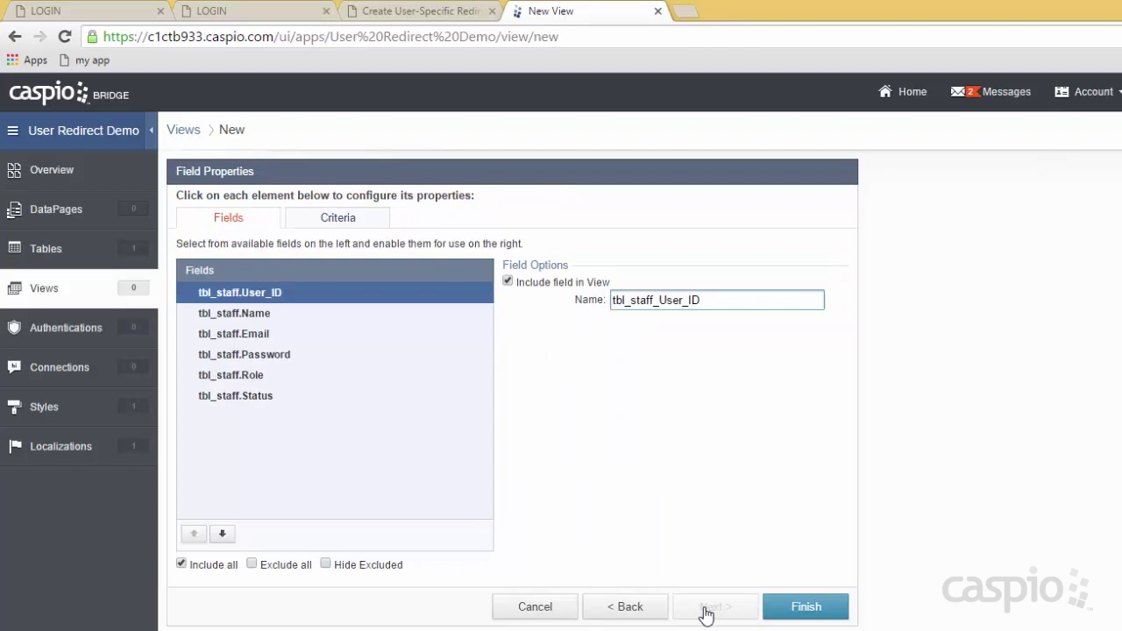
Add a criteria condition requiring tbl_staff_Role to equal 'admin'.
{"action": "left_click", "coordinate": [339, 224]}
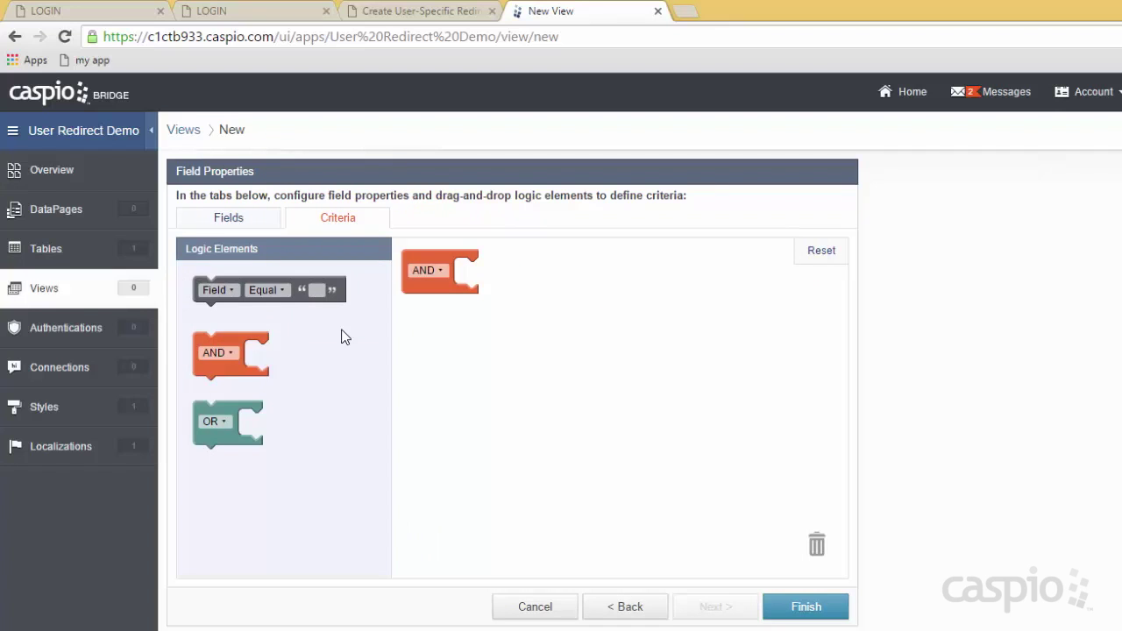
{"action": "left_click", "coordinate": [239, 287]}
{"action": "left_click_drag", "start_coordinate": [239, 288], "coordinate": [501, 277]}
{"action": "left_click", "coordinate": [492, 273]}
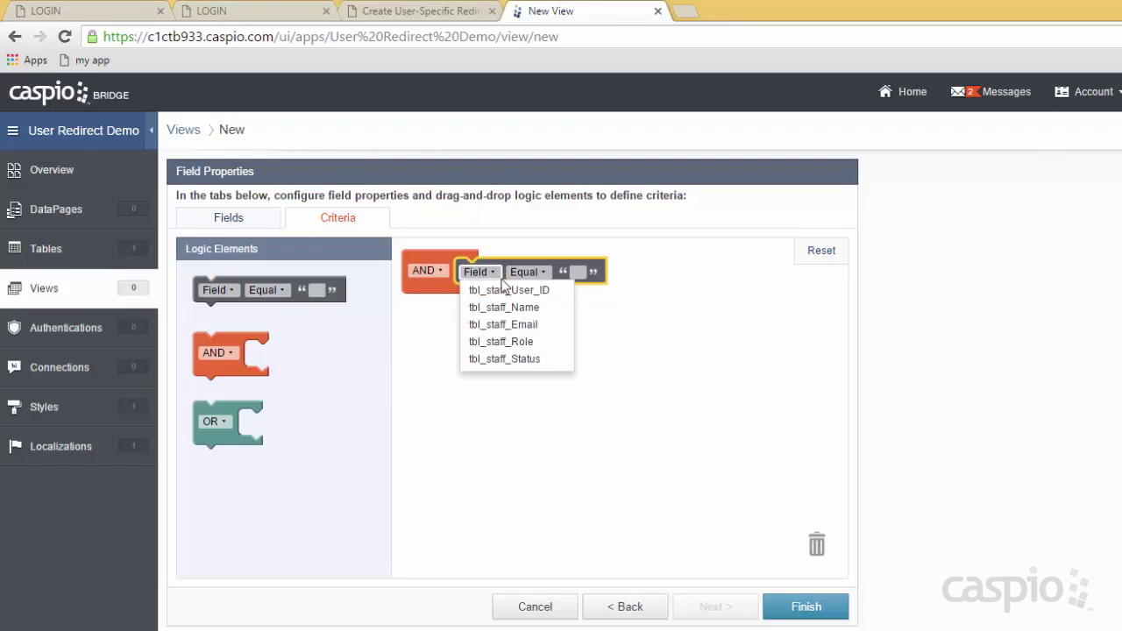
{"action": "left_click", "coordinate": [517, 342]}
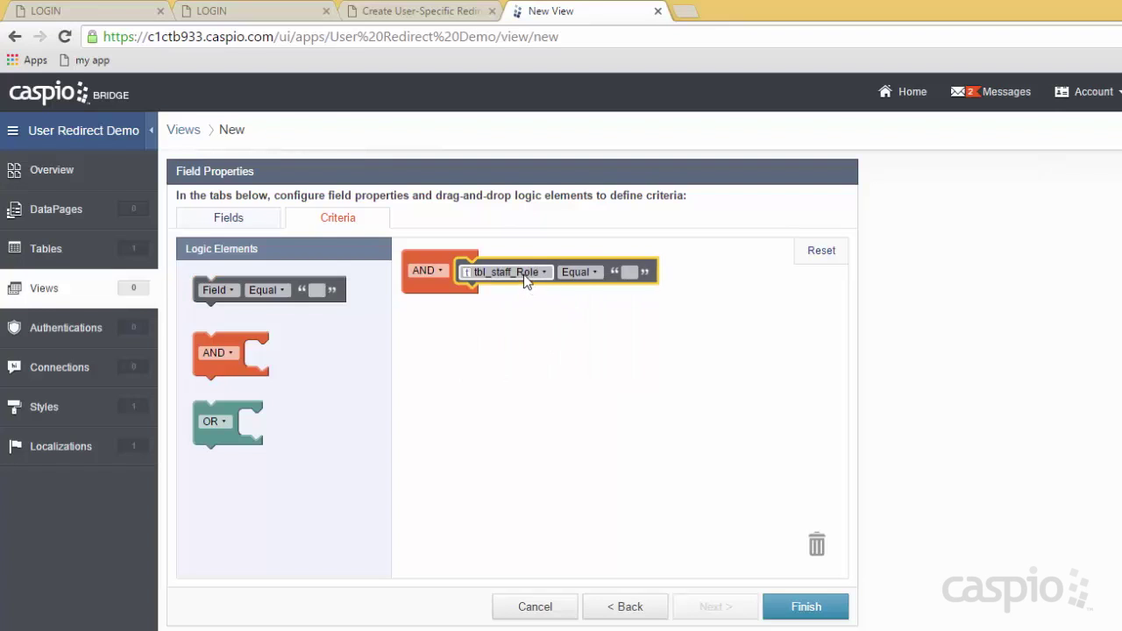
{"action": "left_click", "coordinate": [629, 272]}
{"action": "type", "text": "admin"}
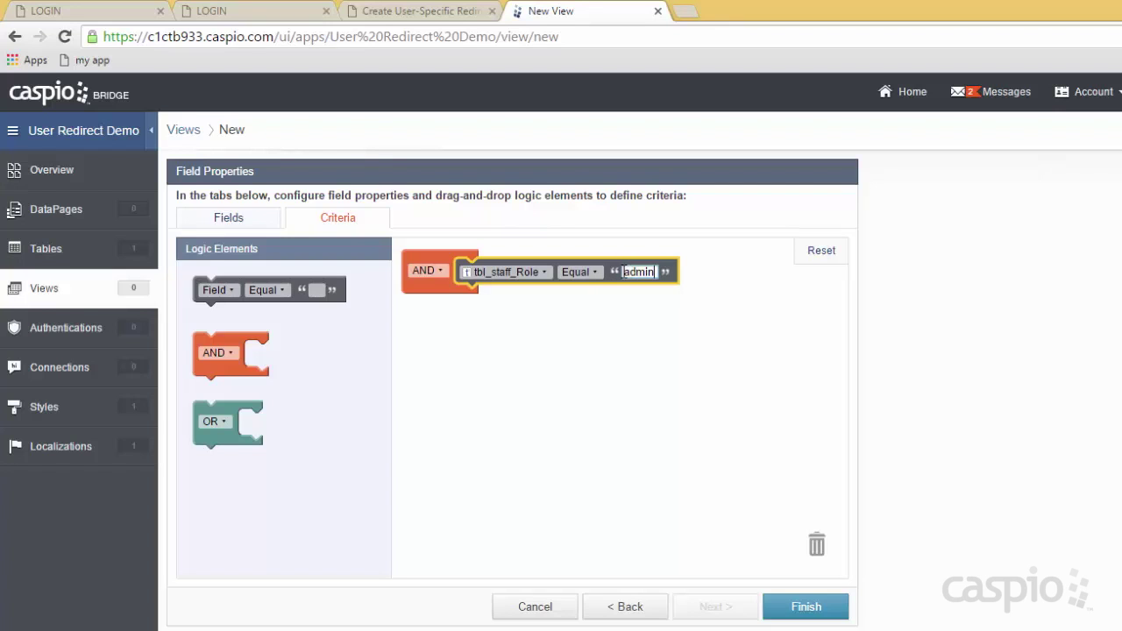
Add a second AND condition requiring tbl_staff_Status to be checked.
{"action": "left_click_drag", "start_coordinate": [238, 289], "coordinate": [492, 299]}
{"action": "left_click", "coordinate": [494, 299]}
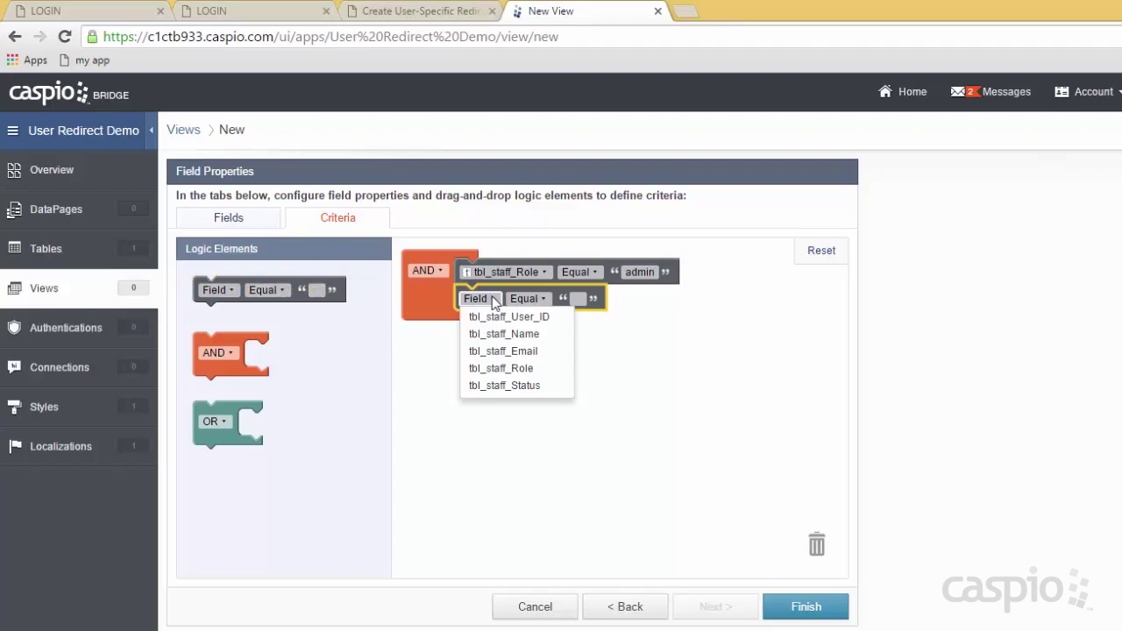
{"action": "left_click", "coordinate": [518, 385]}
{"action": "left_click", "coordinate": [635, 299]}
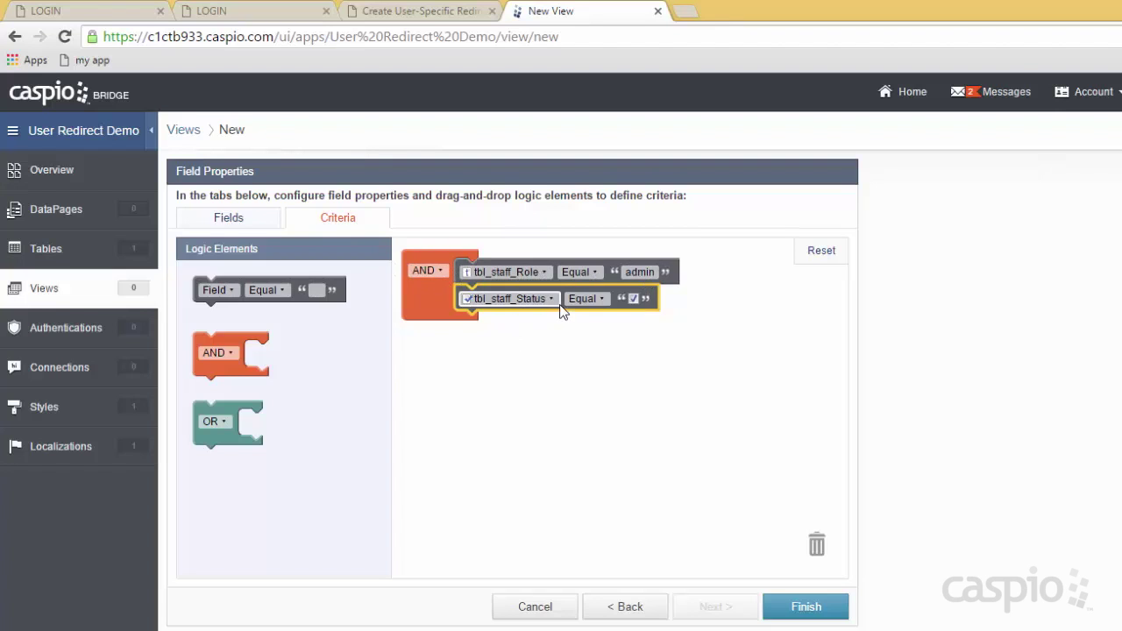
Save FilterActiveAdmin, confirm its datasheet shows only the active admin record, and return to Views.
{"action": "left_click", "coordinate": [814, 605]}
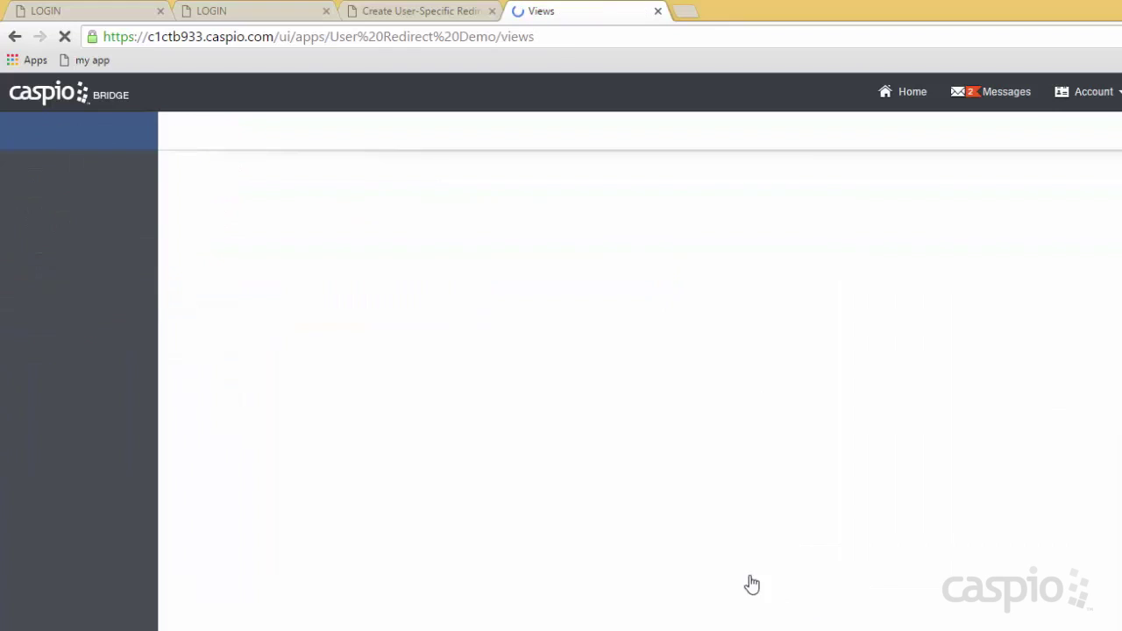
{"action": "left_click", "coordinate": [274, 216]}
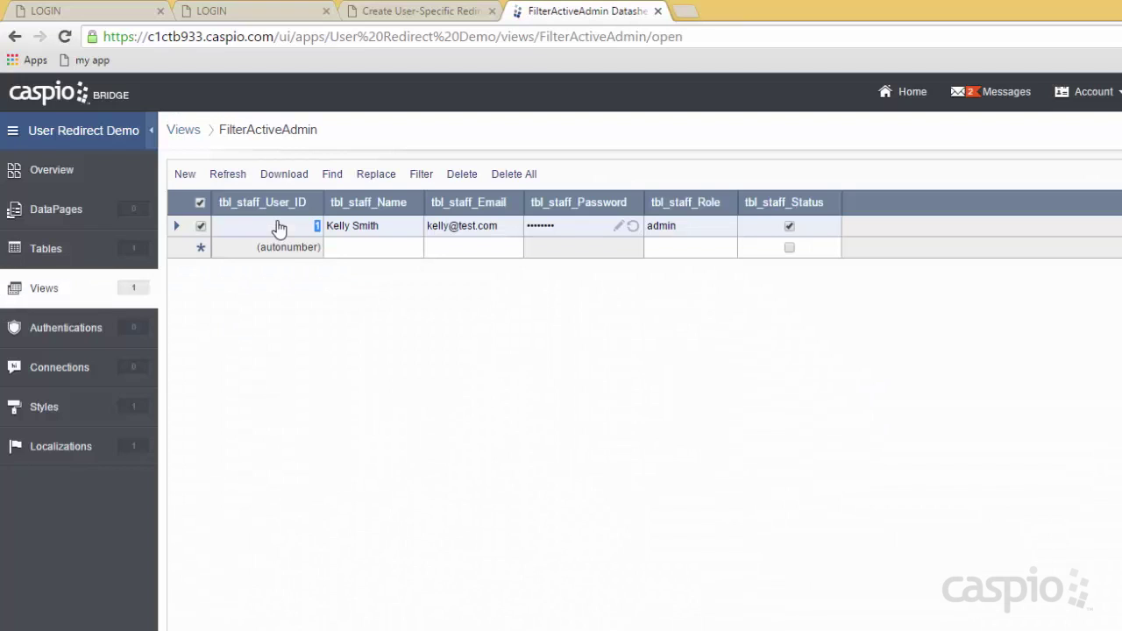
{"action": "left_click", "coordinate": [44, 295]}
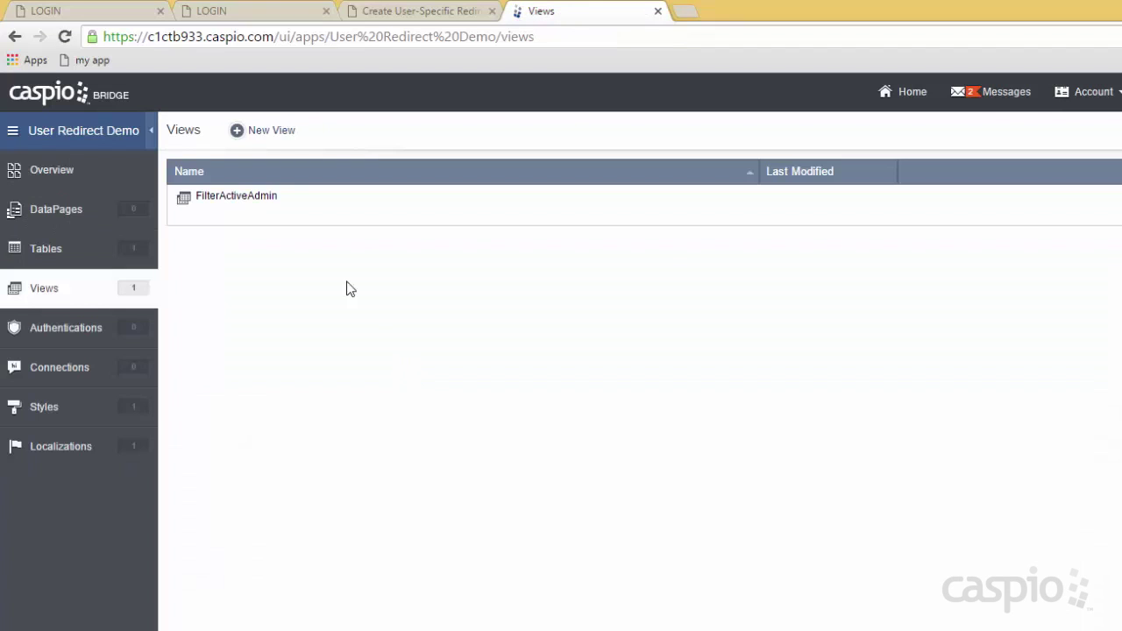
Create view FilterActiveManagers on tbl_staff and add one field-equals condition to its AND criteria.
{"action": "left_click", "coordinate": [267, 133]}
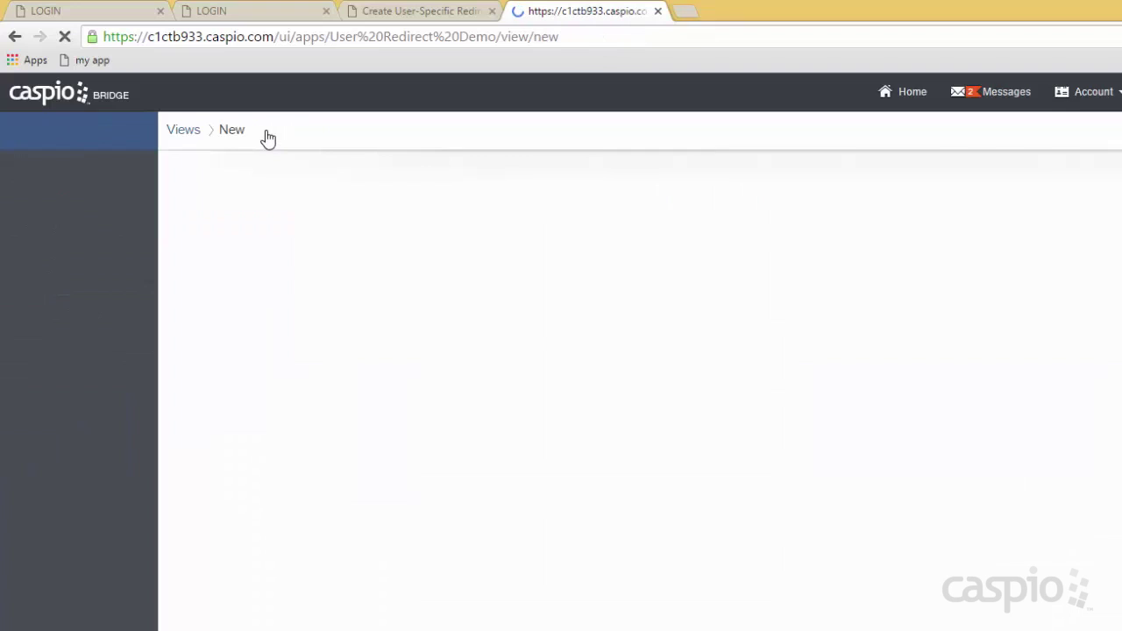
{"action": "type", "text": "FilterActiveManagers"}
{"action": "left_click", "coordinate": [246, 310]}
{"action": "left_click", "coordinate": [513, 359]}
{"action": "left_click", "coordinate": [715, 607]}
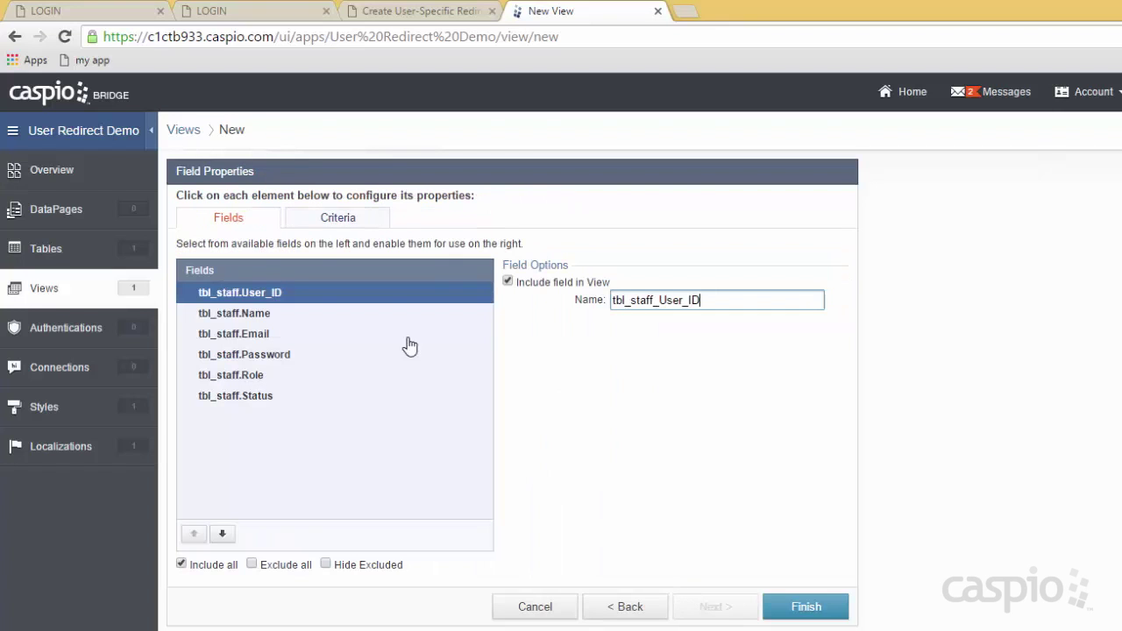
{"action": "left_click", "coordinate": [338, 217]}
{"action": "left_click_drag", "start_coordinate": [254, 288], "coordinate": [519, 272]}
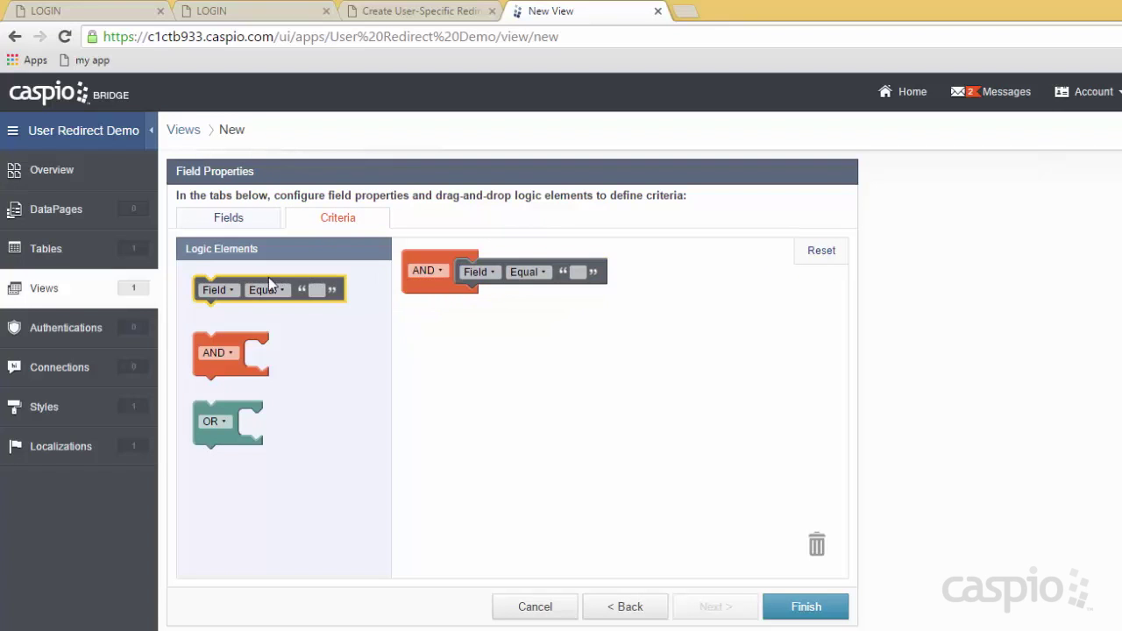
Add a second condition and set the first to tbl_staff_Role equals 'manager'.
{"action": "left_click_drag", "start_coordinate": [268, 277], "coordinate": [517, 293]}
{"action": "left_click", "coordinate": [493, 273]}
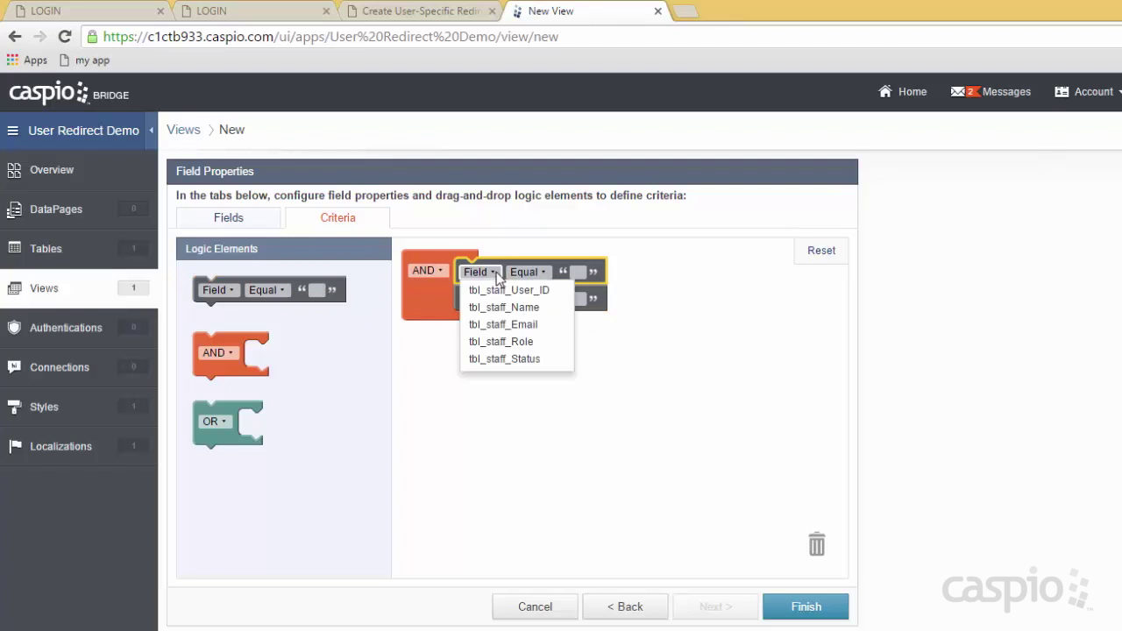
{"action": "left_click", "coordinate": [504, 341]}
{"action": "left_click", "coordinate": [629, 272]}
{"action": "type", "text": "manager"}
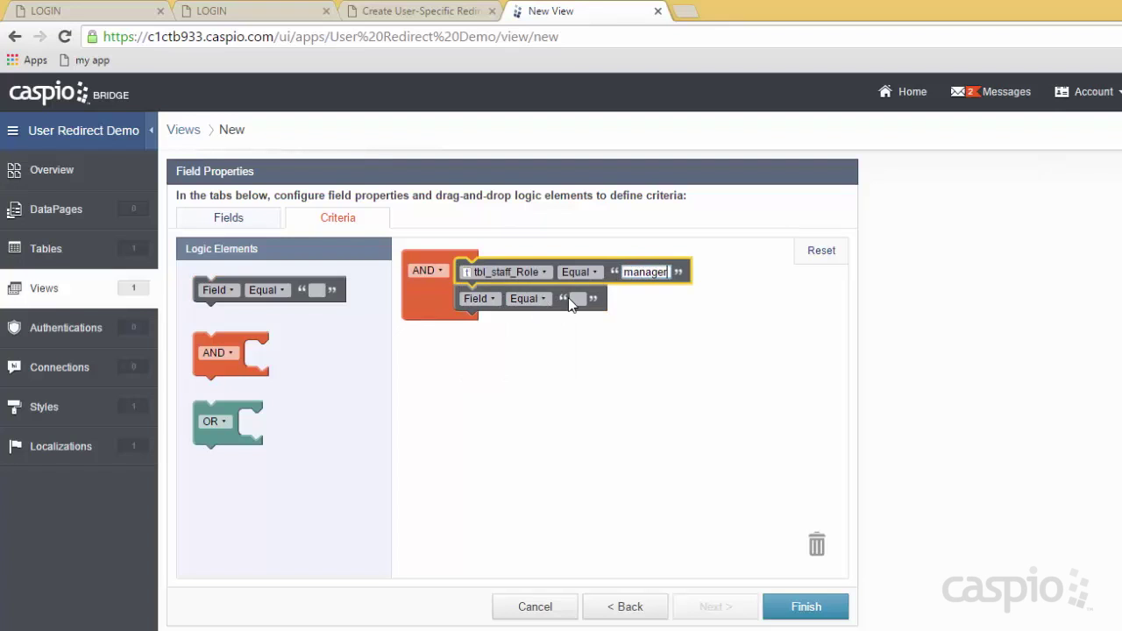
Require tbl_staff_Status checked in the second condition, save the view, and open its datasheet.
{"action": "left_click", "coordinate": [477, 299]}
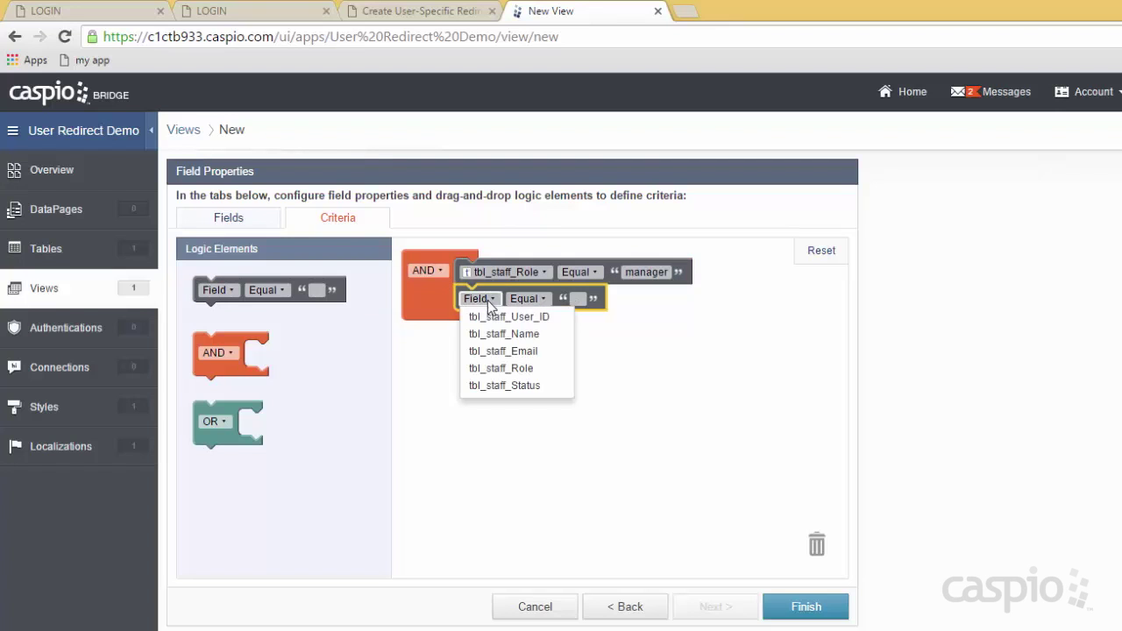
{"action": "left_click", "coordinate": [529, 386]}
{"action": "left_click", "coordinate": [635, 299]}
{"action": "left_click", "coordinate": [805, 605]}
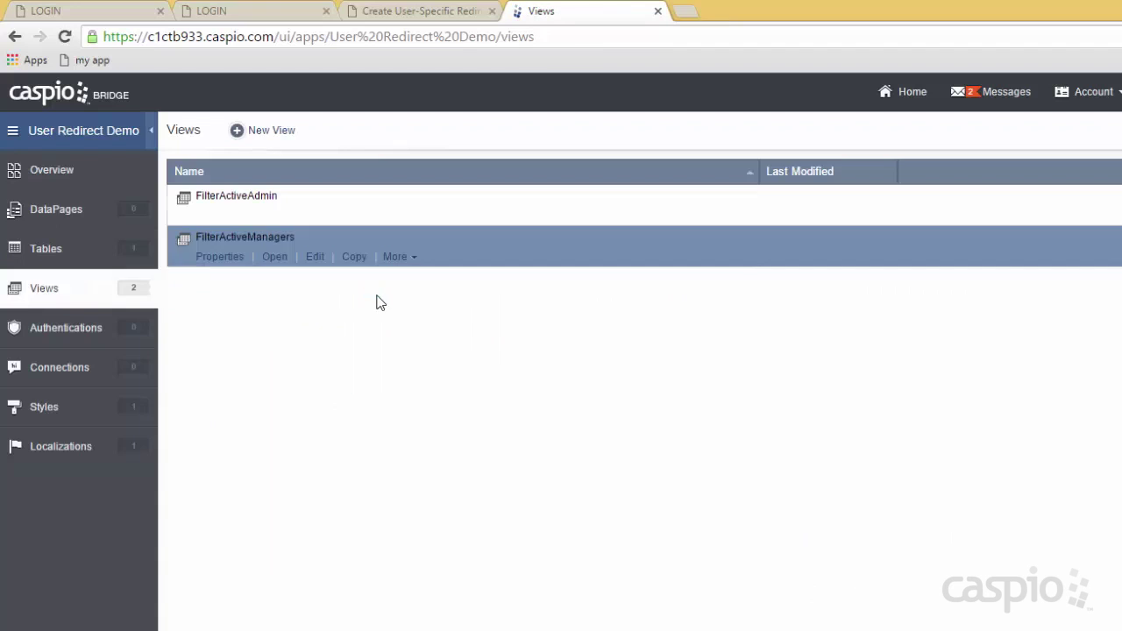
{"action": "left_click", "coordinate": [284, 261]}
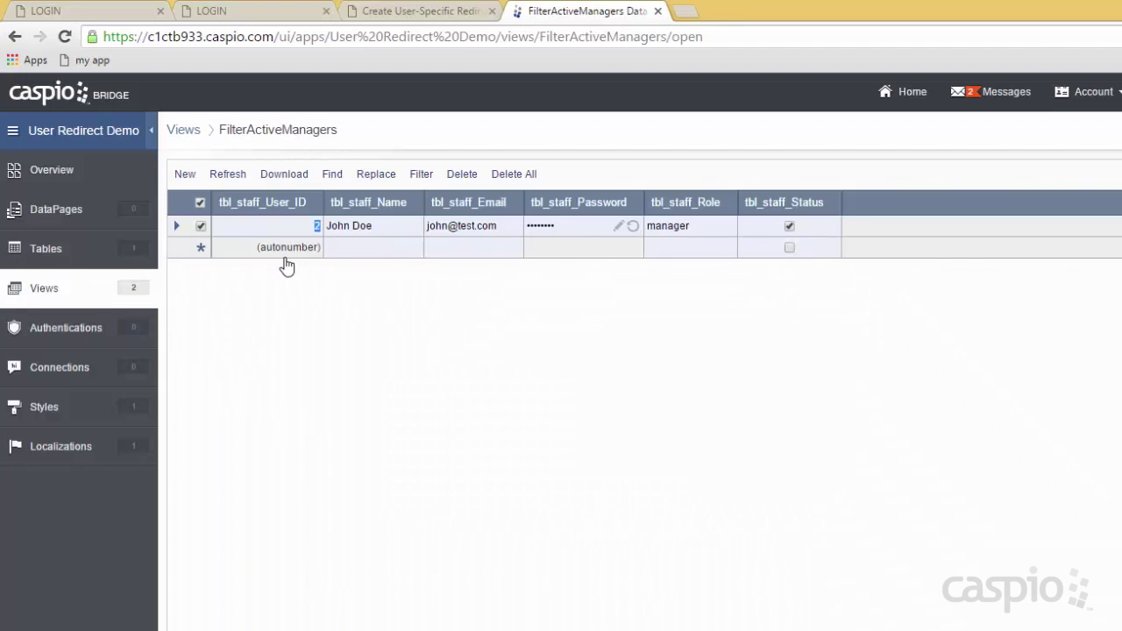
Return to the Views list after reviewing the FilterActiveManagers datasheet.
{"action": "left_click", "coordinate": [49, 289]}
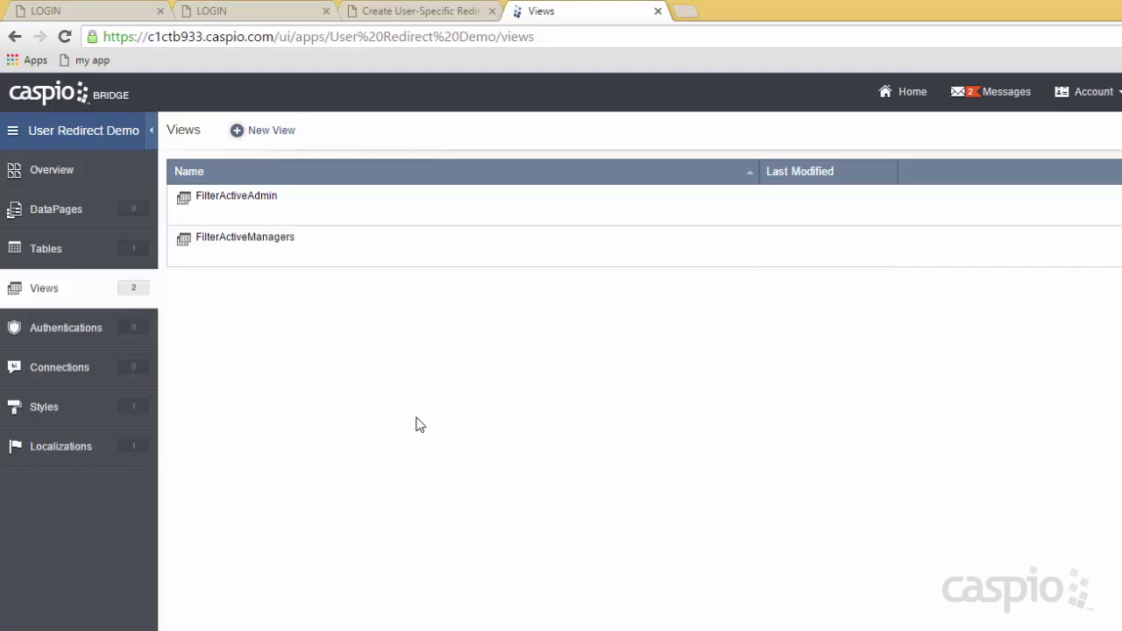
Start a new view named FilterAllActive with tbl_staff as its table.
{"action": "left_click", "coordinate": [272, 131]}
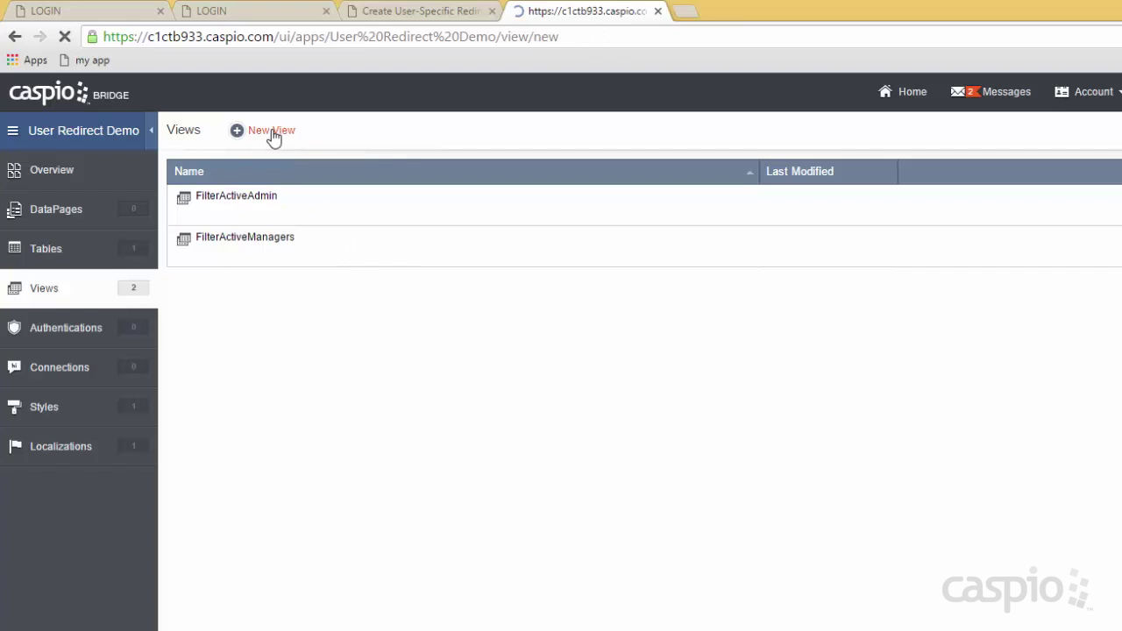
{"action": "left_click", "coordinate": [444, 227]}
{"action": "type", "text": "FilterAllActive"}
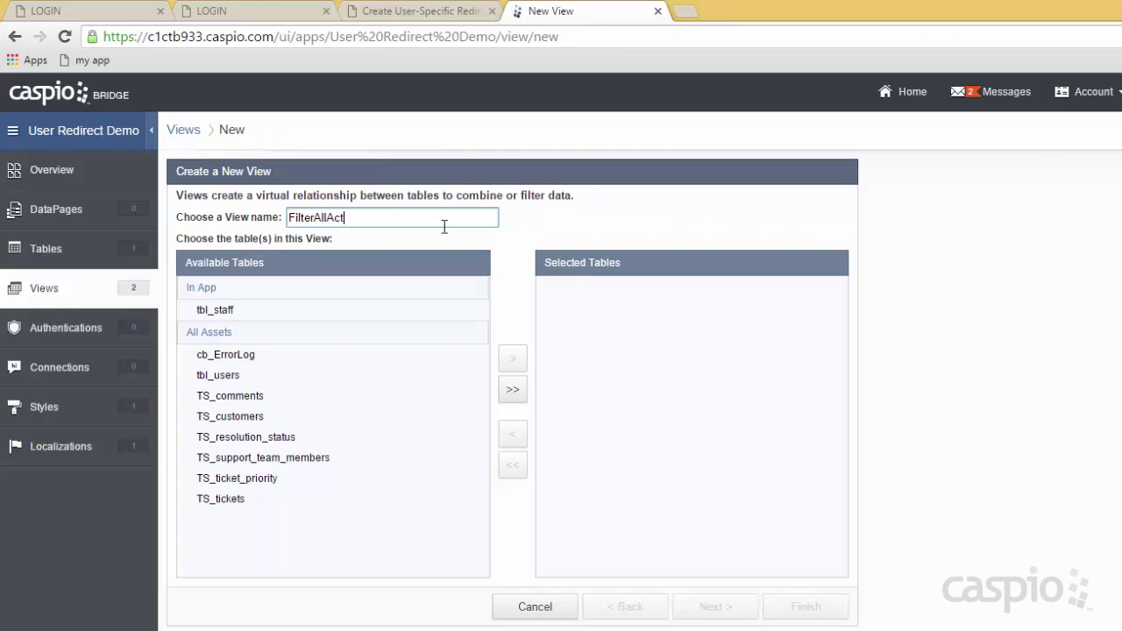
{"action": "left_click", "coordinate": [237, 313]}
{"action": "left_click", "coordinate": [513, 359]}
{"action": "left_click", "coordinate": [715, 607]}
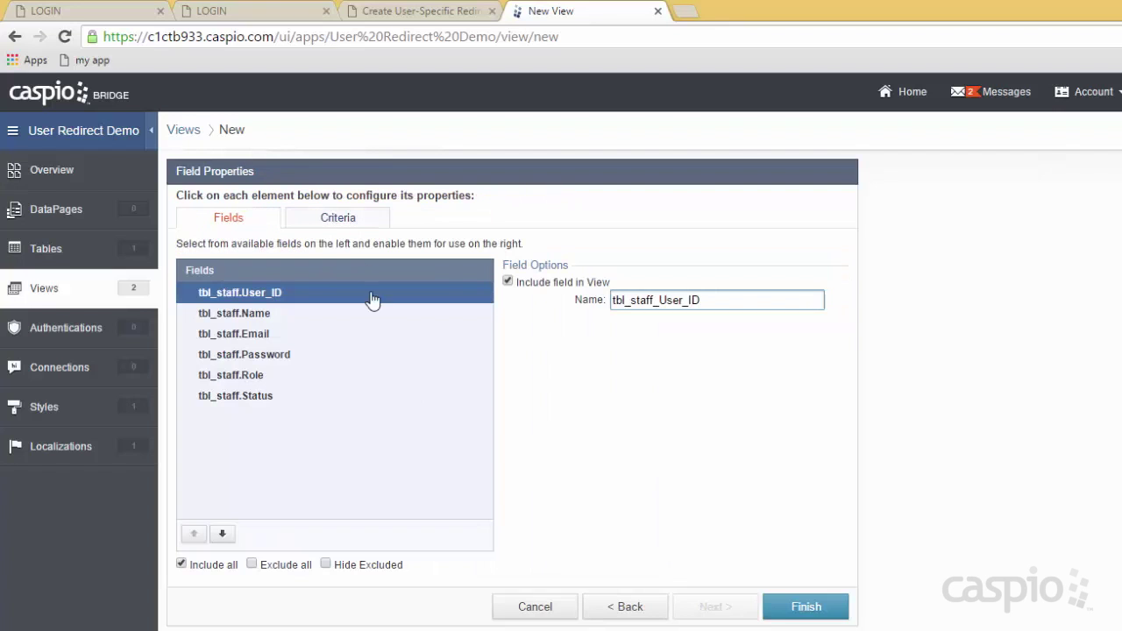
Add a criteria condition requiring tbl_staff_Status checked and save the view.
{"action": "left_click", "coordinate": [350, 224]}
{"action": "left_click_drag", "start_coordinate": [243, 277], "coordinate": [487, 272]}
{"action": "left_click", "coordinate": [487, 272]}
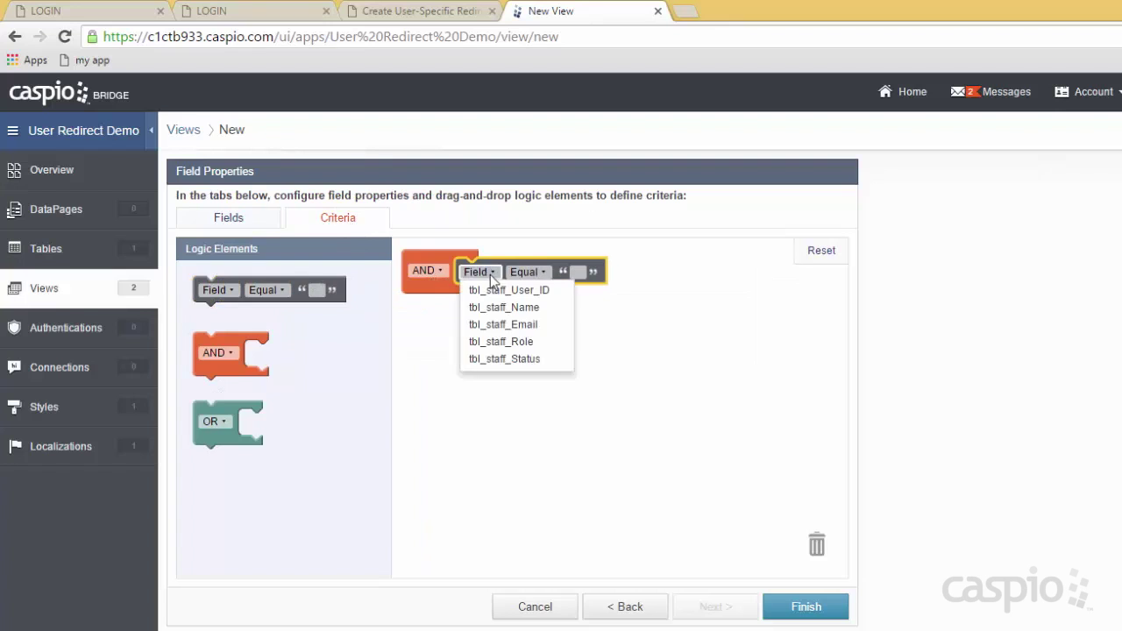
{"action": "left_click", "coordinate": [529, 358]}
{"action": "left_click", "coordinate": [634, 272]}
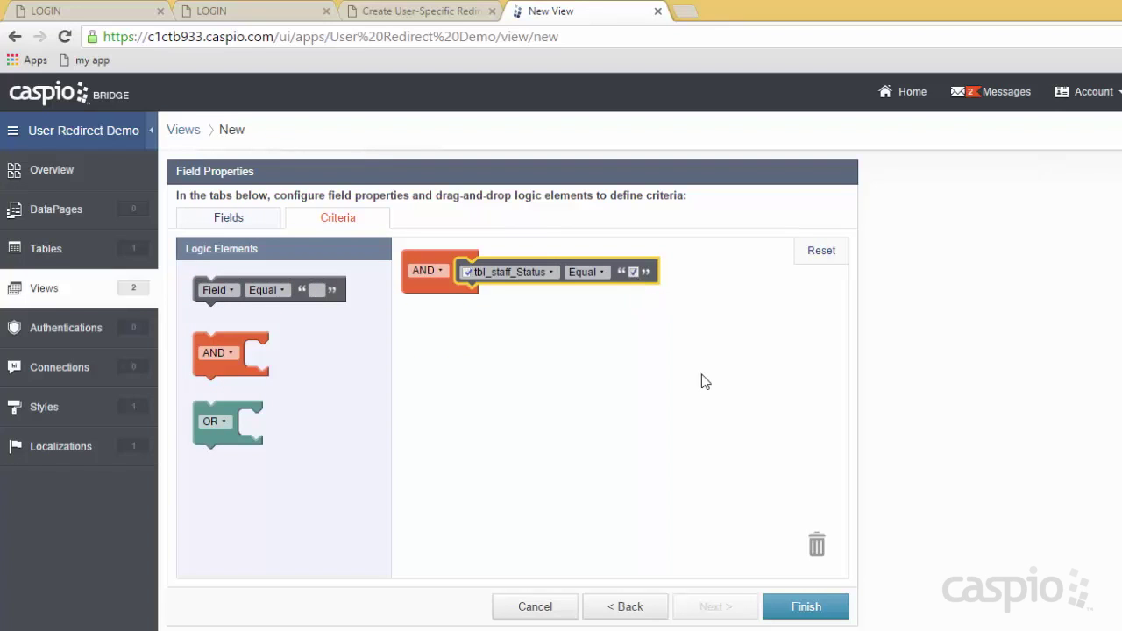
{"action": "left_click", "coordinate": [813, 611]}
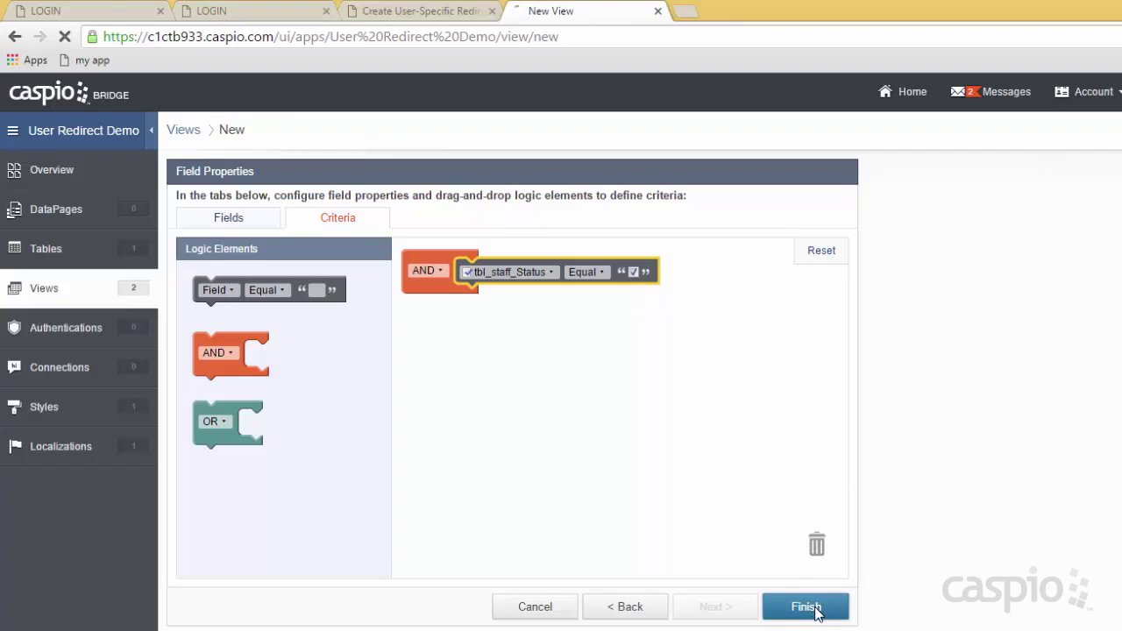
Open the FilterAllActive datasheet to review its active staff, then go to Authentications.
{"action": "mouse_move", "coordinate": [323, 307]}
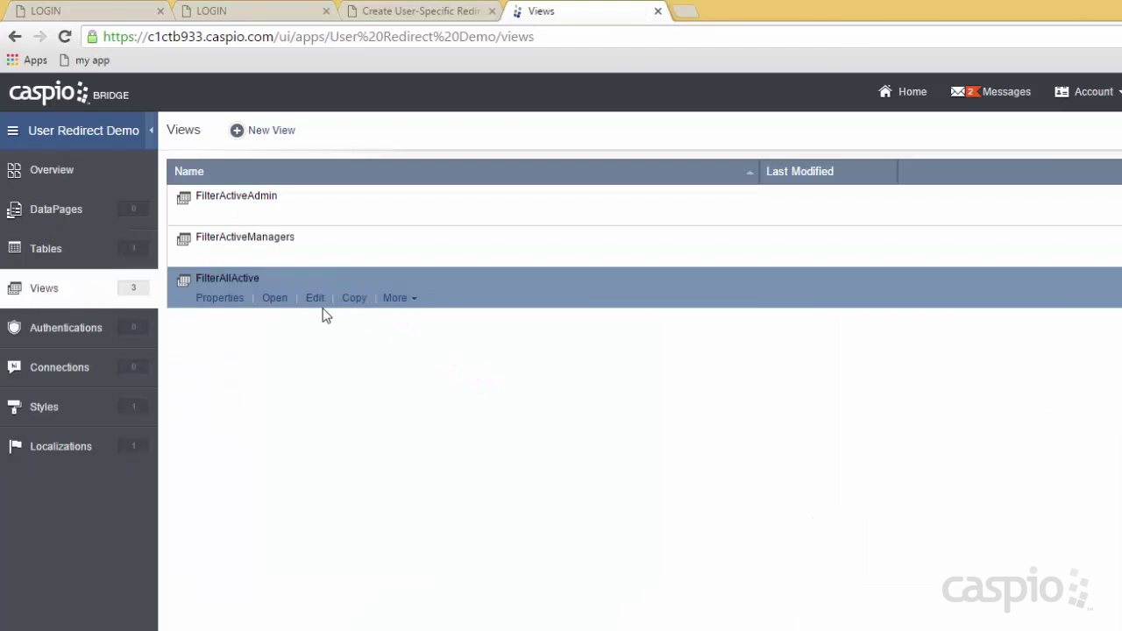
{"action": "left_click", "coordinate": [273, 299]}
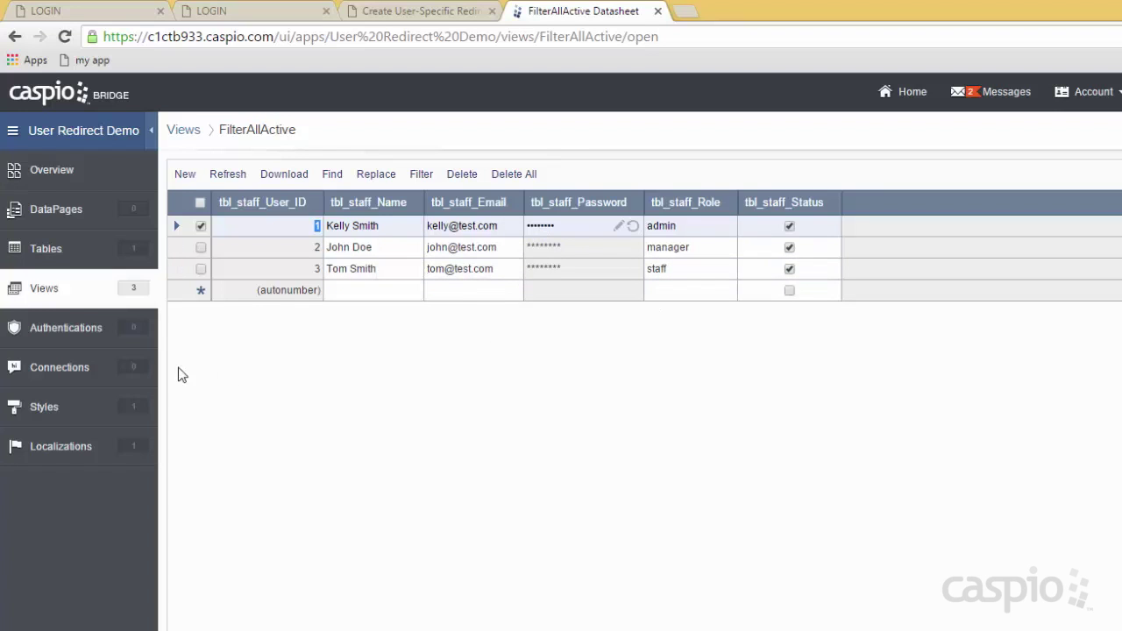
{"action": "left_click", "coordinate": [80, 333]}
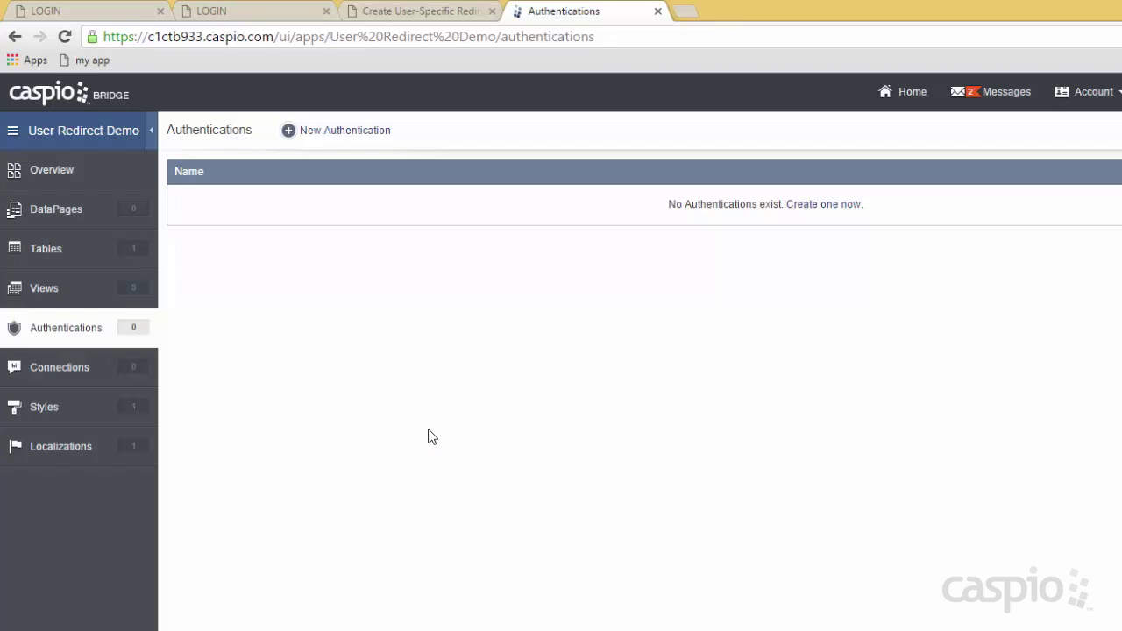
Start a custom authentication on FilterActiveAdmin validated by Caspio data source, labelling the username field Email.
{"action": "left_click", "coordinate": [353, 138]}
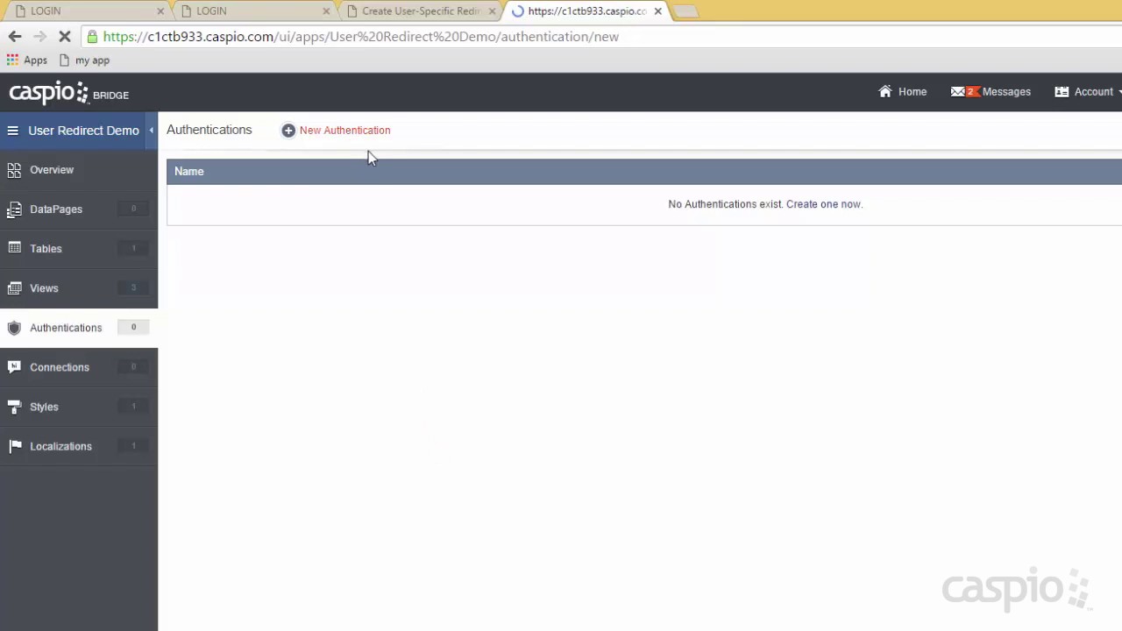
{"action": "left_click", "coordinate": [386, 198]}
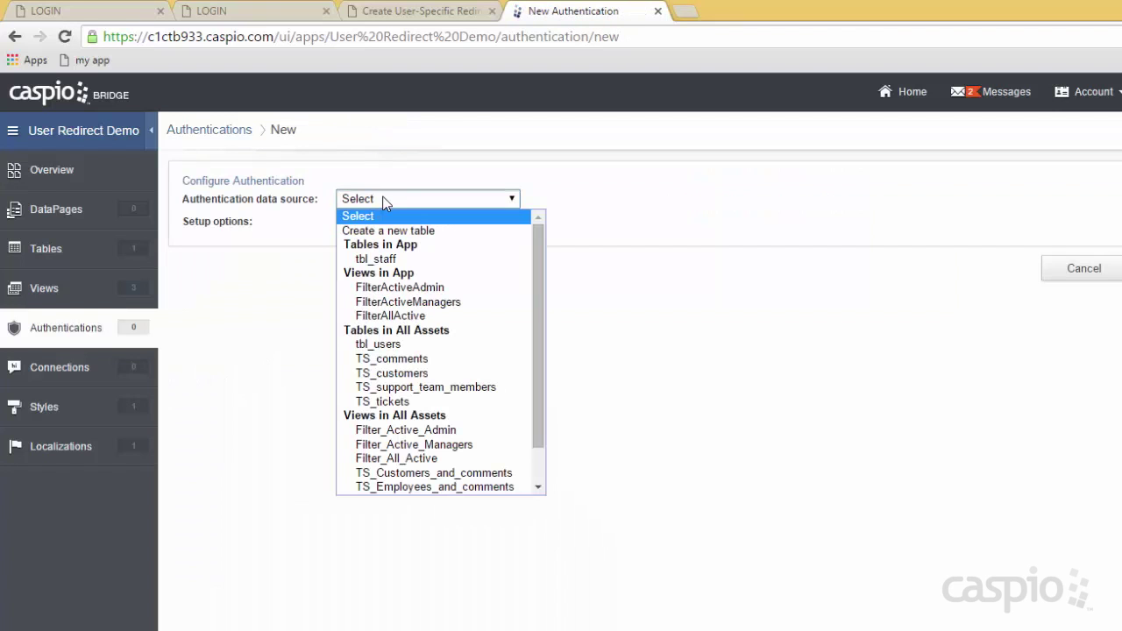
{"action": "left_click", "coordinate": [386, 289]}
{"action": "left_click", "coordinate": [438, 224]}
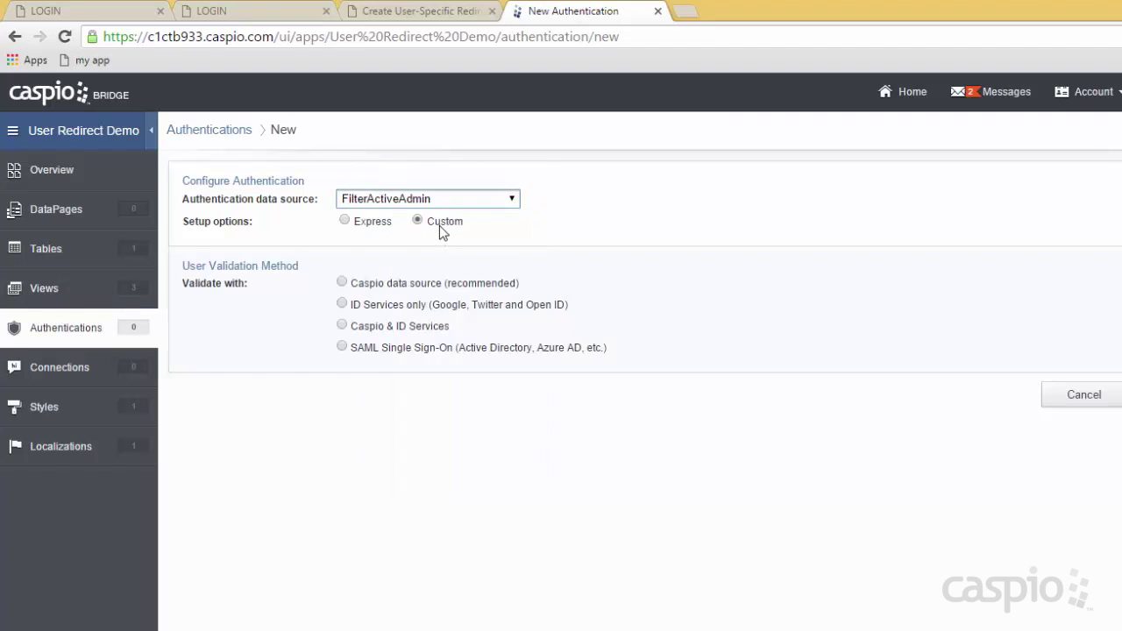
{"action": "left_click", "coordinate": [410, 288]}
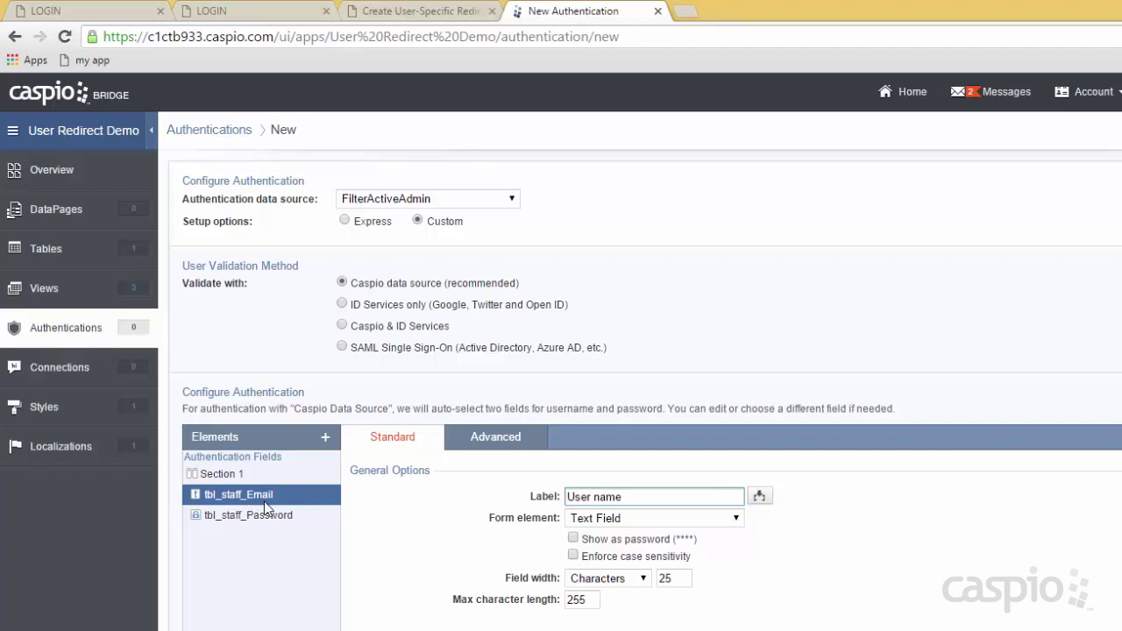
{"action": "left_click_drag", "start_coordinate": [621, 497], "coordinate": [543, 497]}
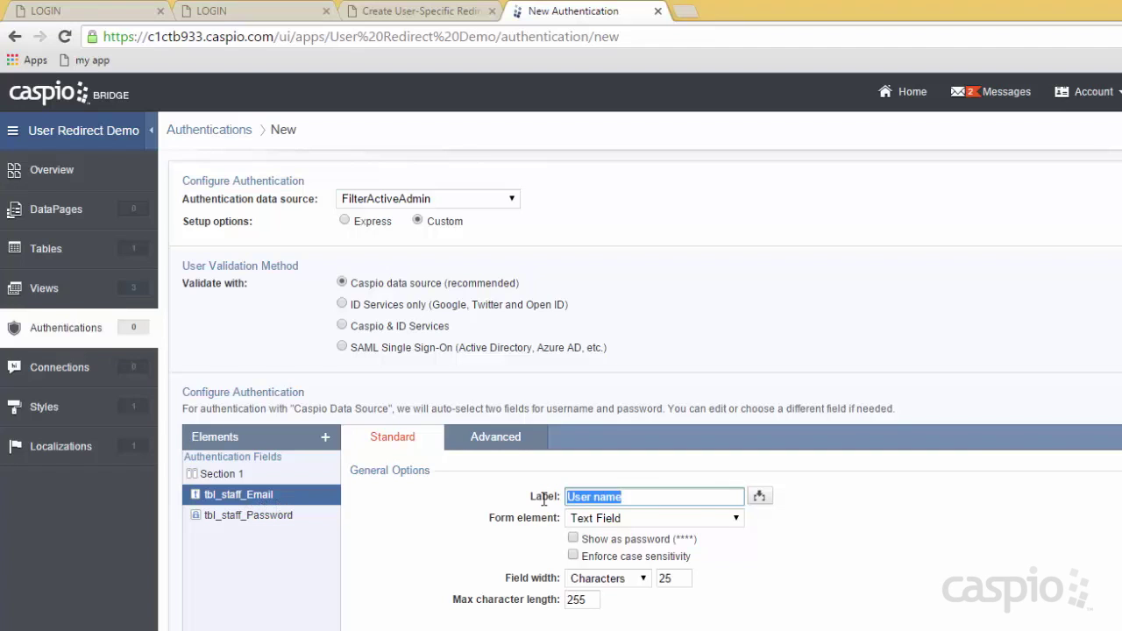
{"action": "type", "text": "Email"}
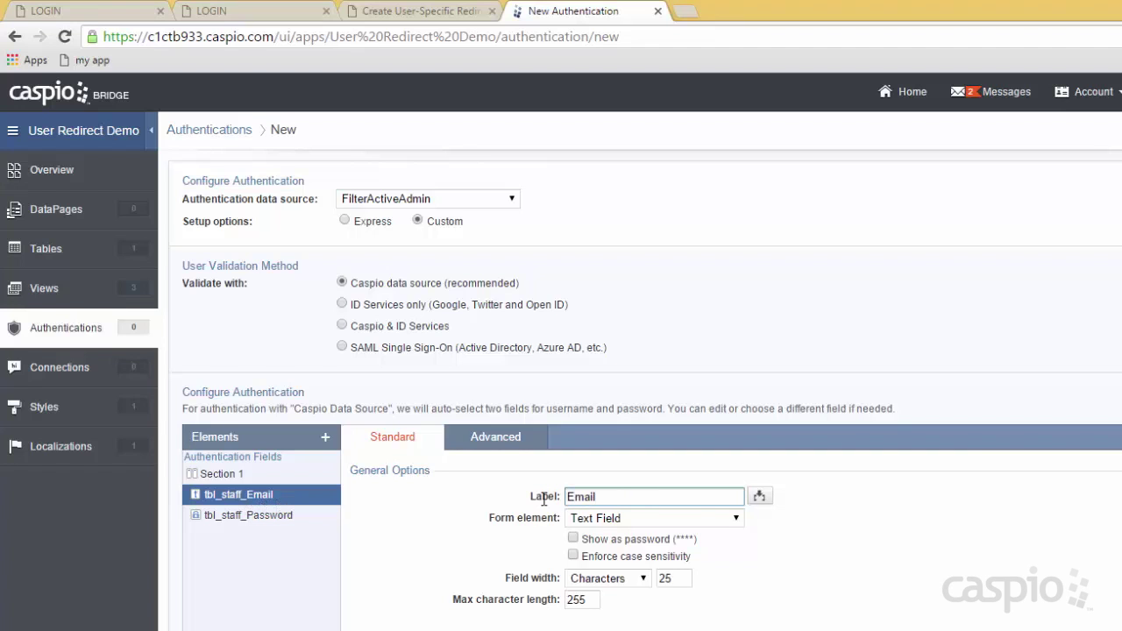
Enable cross-app login in the authentication's advanced settings.
{"action": "scroll", "coordinate": [880, 451], "scroll_direction": "down", "scroll_amount": 2}
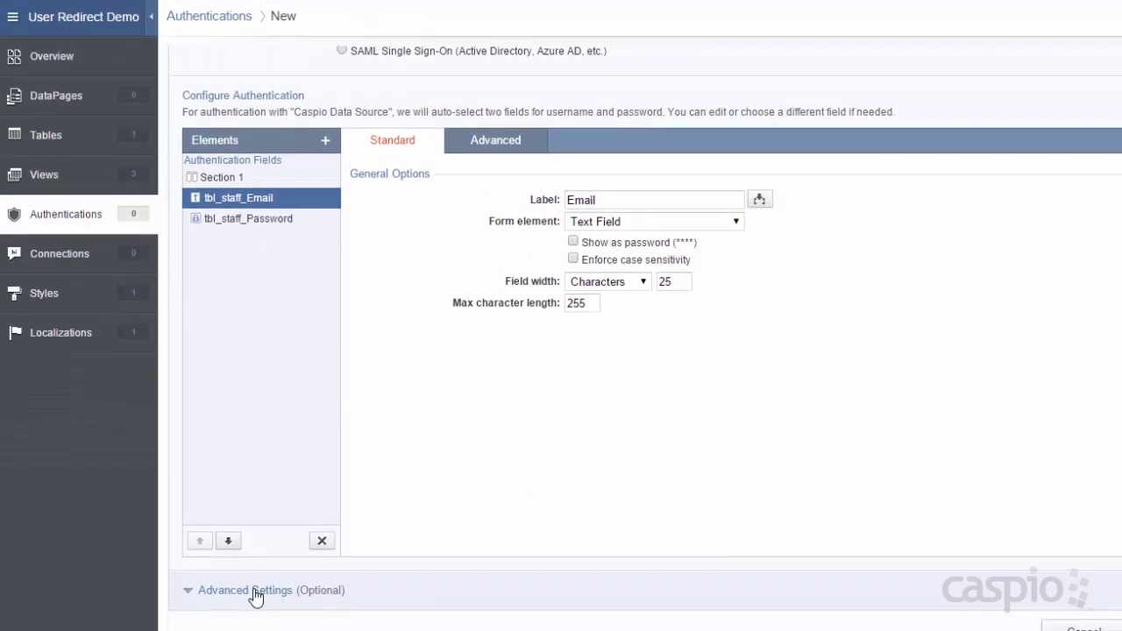
{"action": "scroll", "coordinate": [526, 390], "scroll_direction": "down", "scroll_amount": 2}
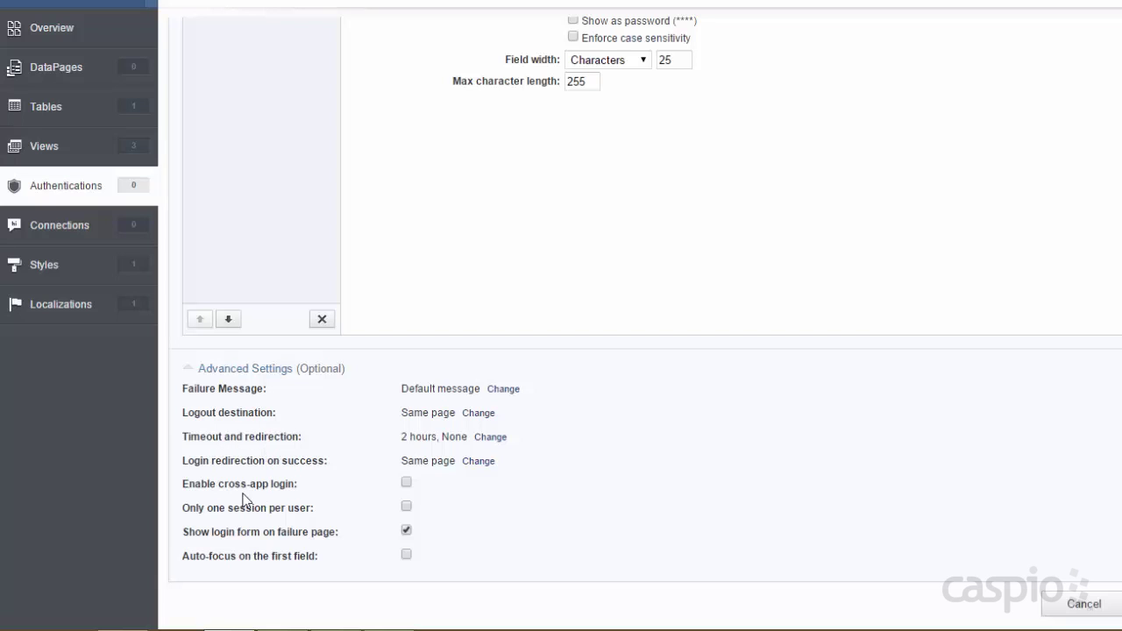
{"action": "left_click", "coordinate": [406, 481]}
Select the embedded login page's full address in the browser and check the other login tab.
{"action": "left_click", "coordinate": [238, 12]}
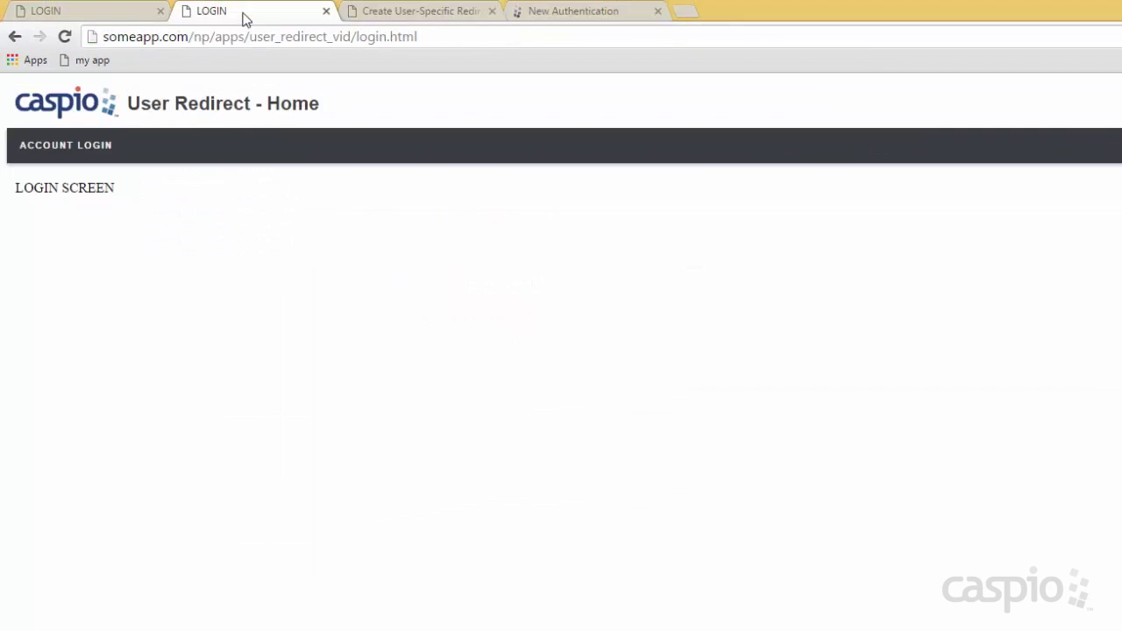
{"action": "left_click", "coordinate": [430, 40]}
{"action": "key", "text": "ctrl+c"}
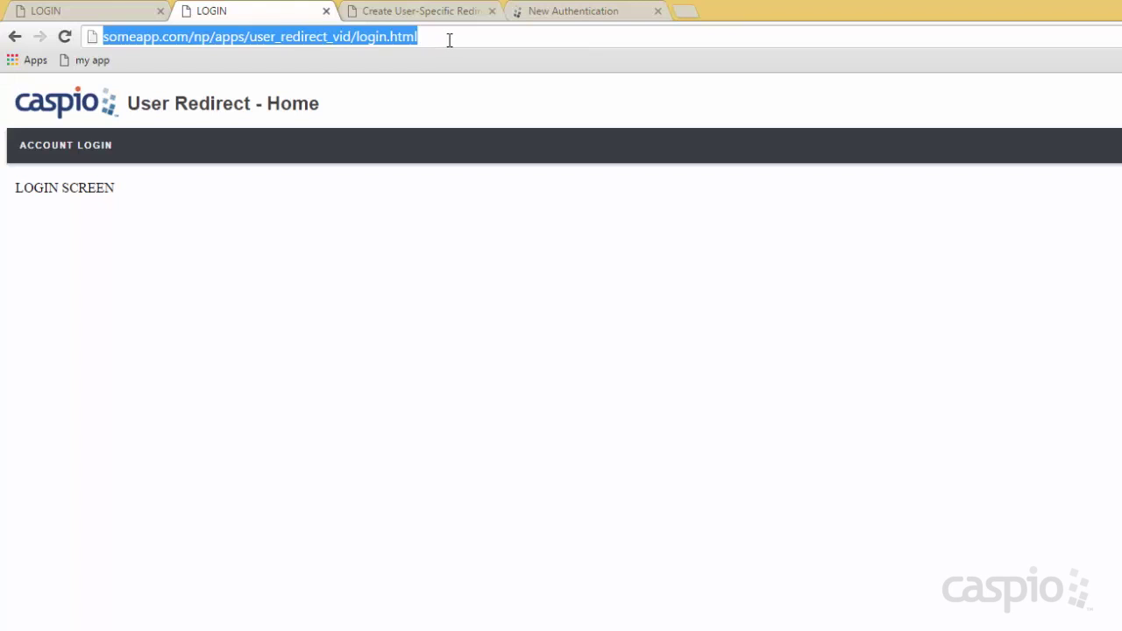
{"action": "left_click", "coordinate": [118, 16]}
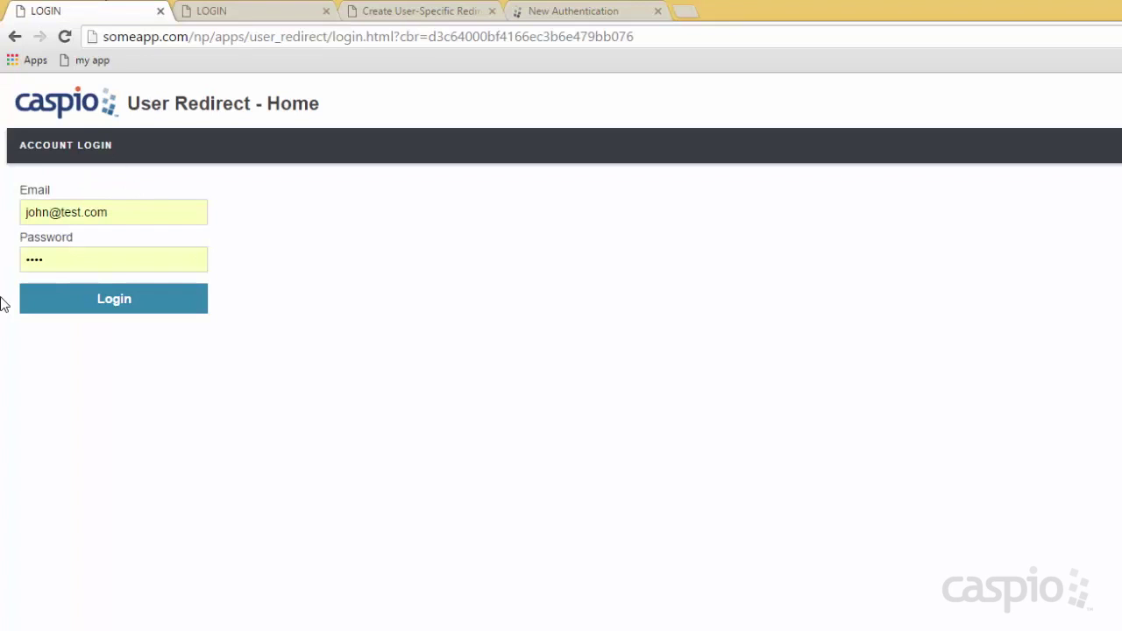
{"action": "left_click", "coordinate": [253, 10]}
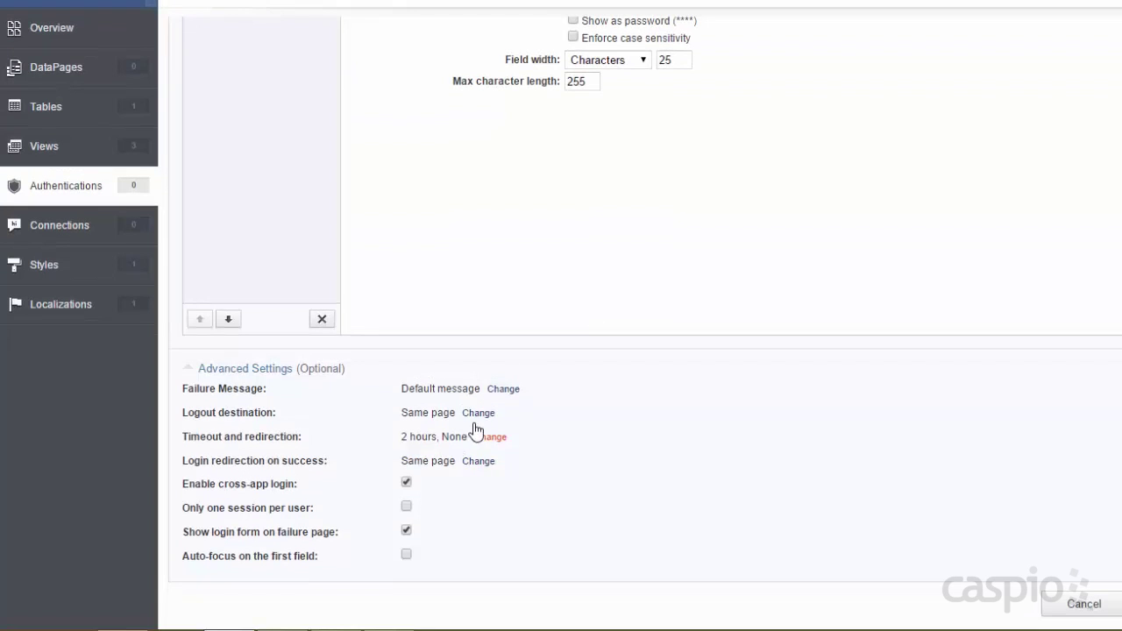
Set the logout destination to a new page at the login.html URL.
{"action": "left_click", "coordinate": [478, 412]}
{"action": "left_click", "coordinate": [479, 414]}
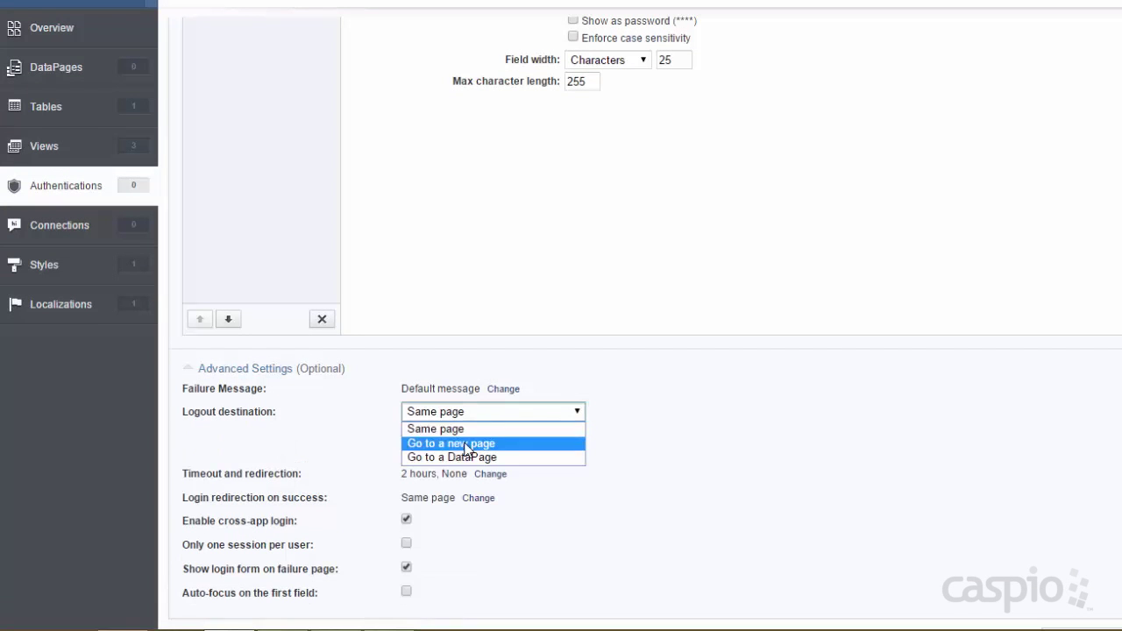
{"action": "left_click", "coordinate": [466, 444]}
{"action": "left_click", "coordinate": [465, 438]}
{"action": "key", "text": "ctrl+v"}
{"action": "left_click", "coordinate": [502, 461]}
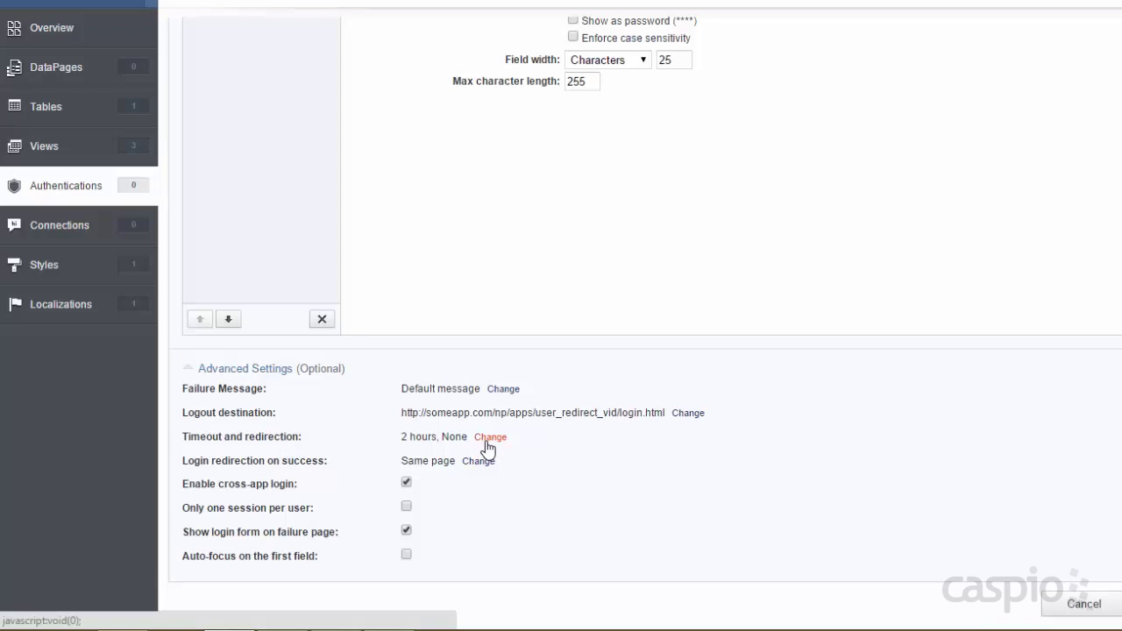
Keep the 2-hour timeout and redirect to the login.html page after timeout.
{"action": "left_click", "coordinate": [489, 437]}
{"action": "left_click", "coordinate": [488, 435]}
{"action": "left_click", "coordinate": [478, 438]}
{"action": "left_click", "coordinate": [464, 459]}
{"action": "left_click", "coordinate": [456, 491]}
{"action": "key", "text": "ctrl+v"}
{"action": "left_click", "coordinate": [491, 509]}
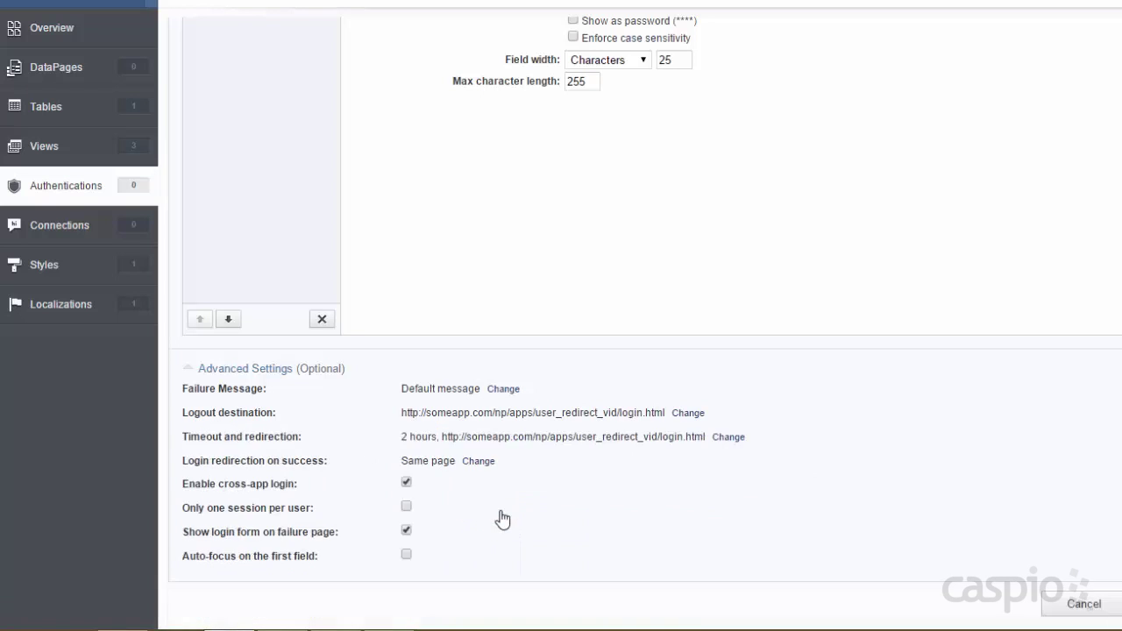
Create the authentication and name it Admin A.
{"action": "scroll", "coordinate": [1095, 401], "scroll_direction": "up", "scroll_amount": 5}
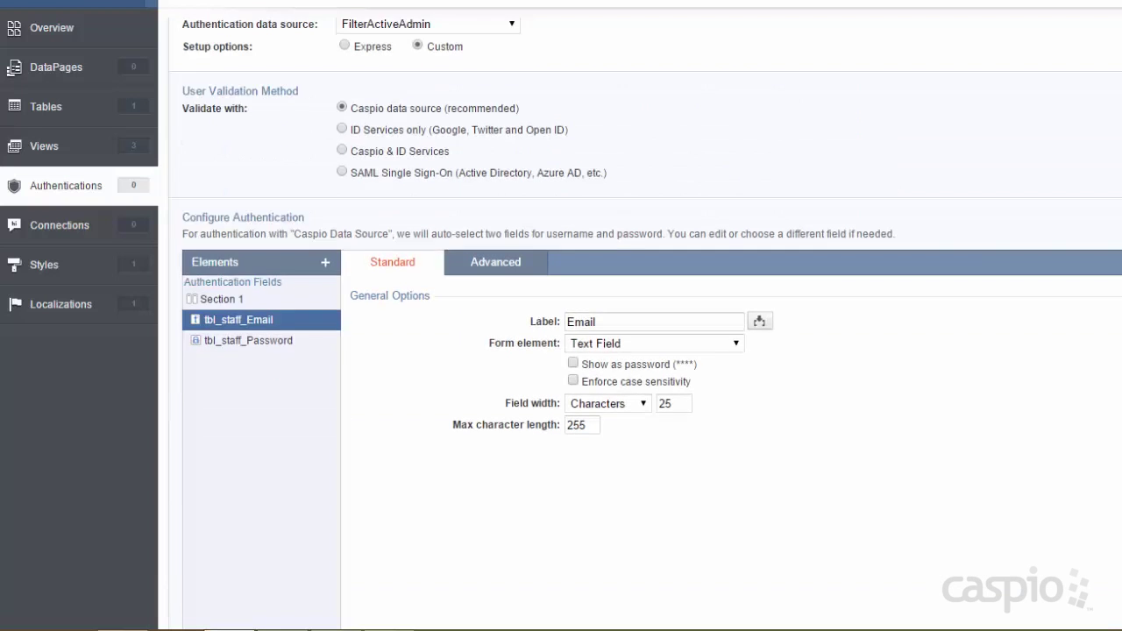
{"action": "scroll", "coordinate": [1095, 401], "scroll_direction": "down", "scroll_amount": 4}
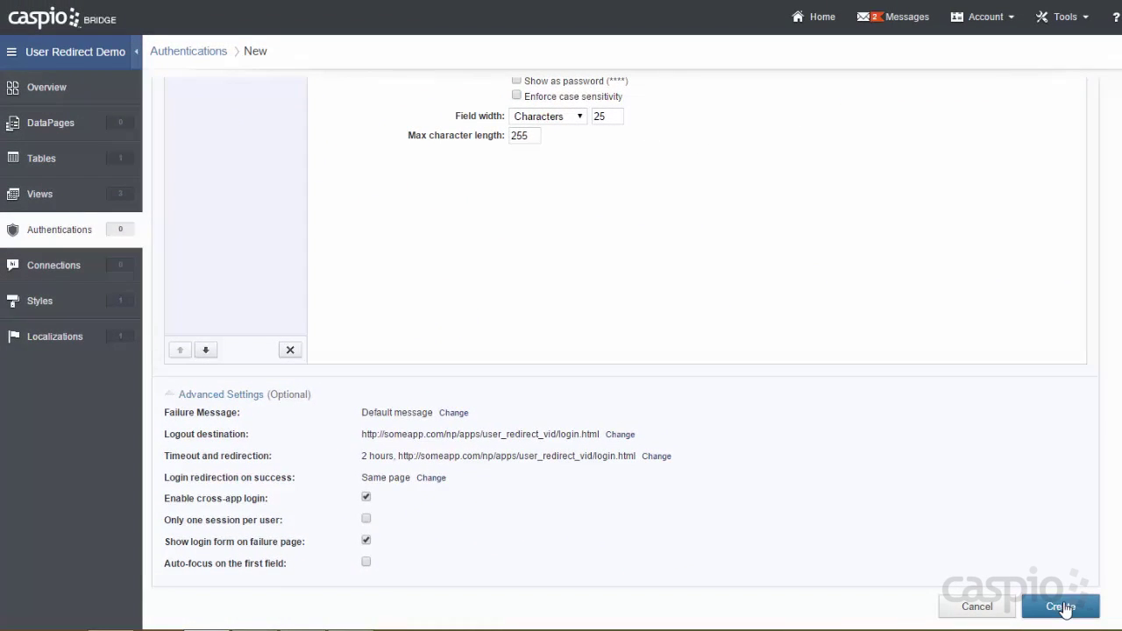
{"action": "left_click", "coordinate": [1060, 605]}
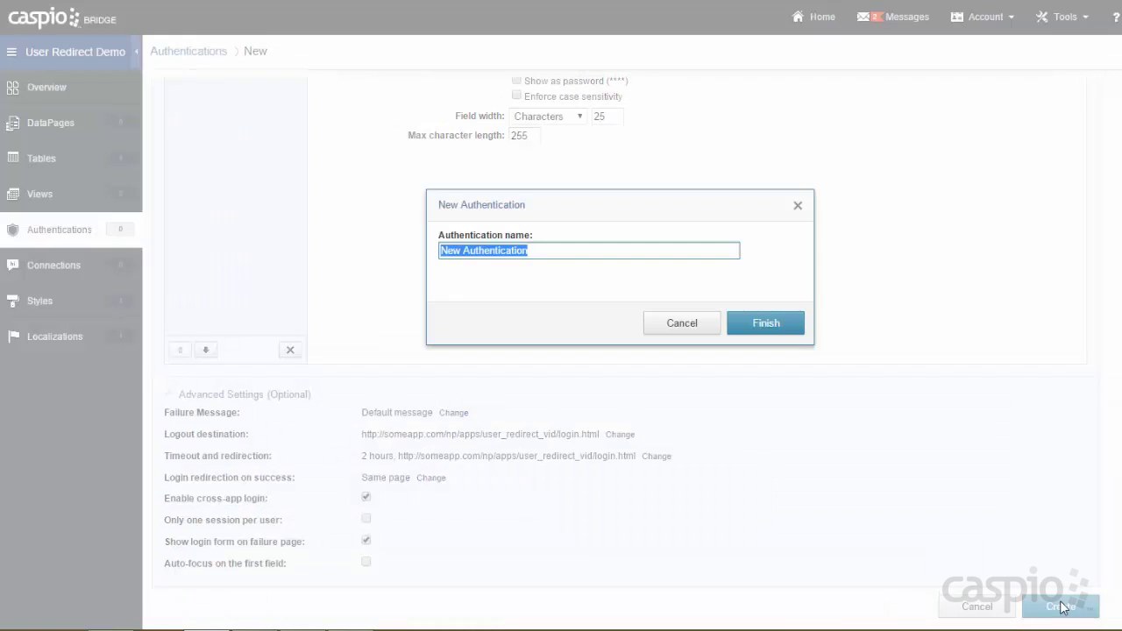
{"action": "type", "text": "Admin A"}
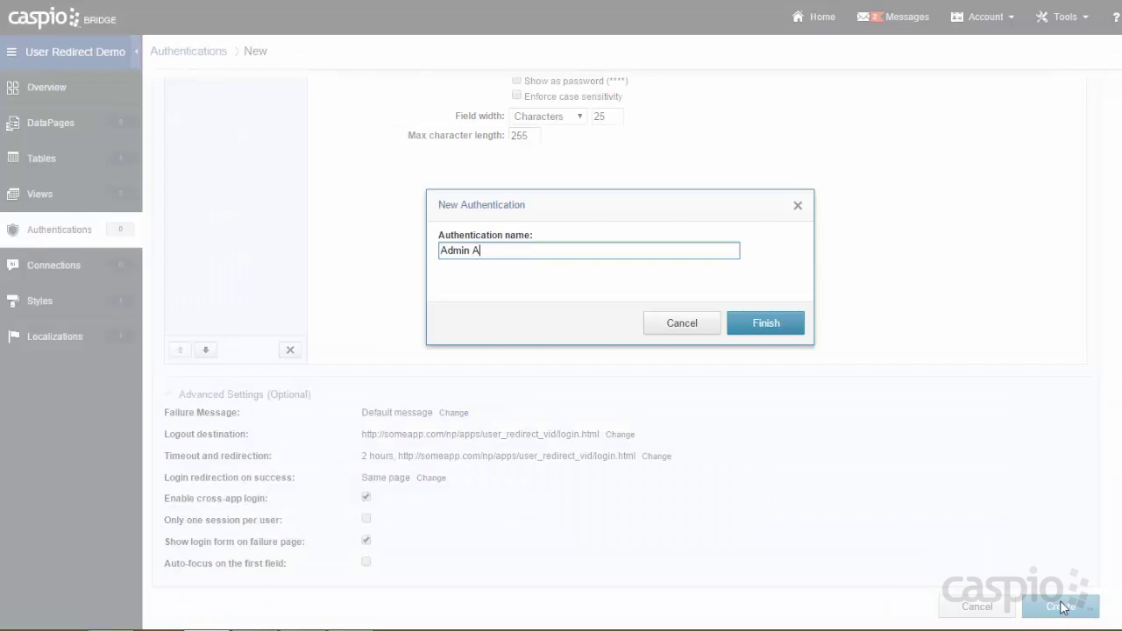
{"action": "left_click", "coordinate": [779, 340]}
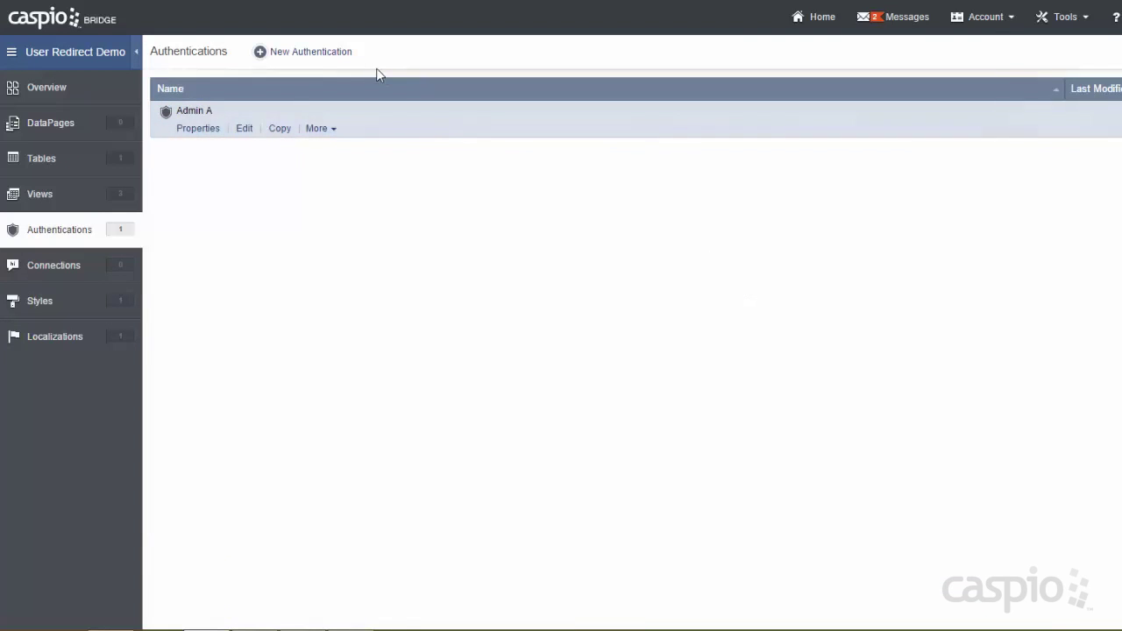
Start a custom authentication on FilterActiveManagers, validated by Caspio data source, with label Email.
{"action": "left_click", "coordinate": [327, 54]}
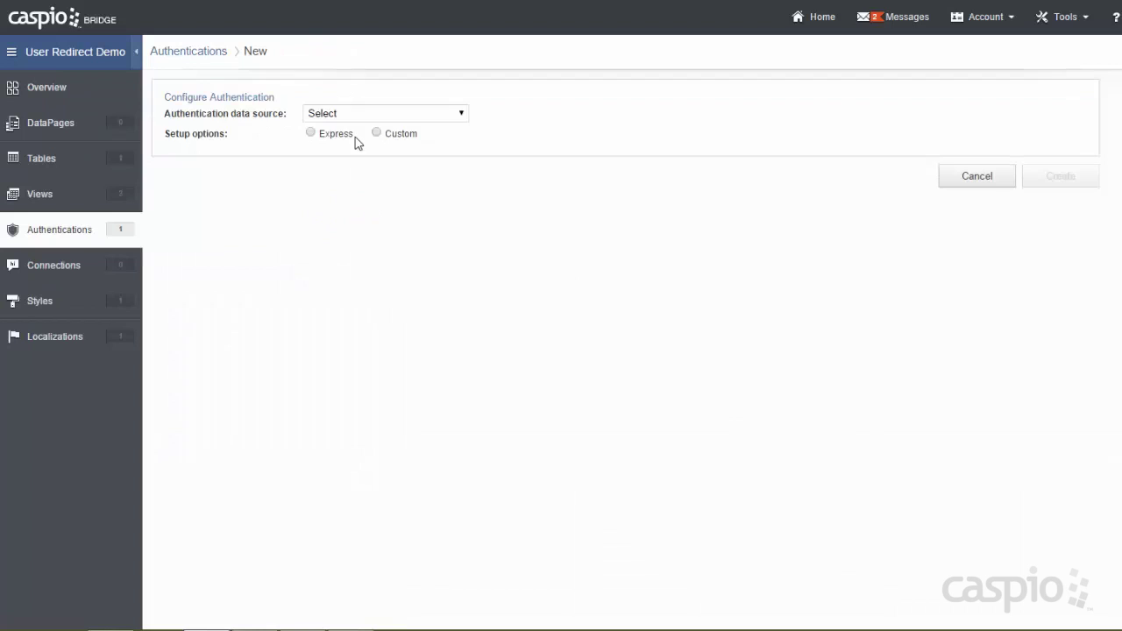
{"action": "left_click", "coordinate": [355, 114]}
{"action": "left_click", "coordinate": [370, 206]}
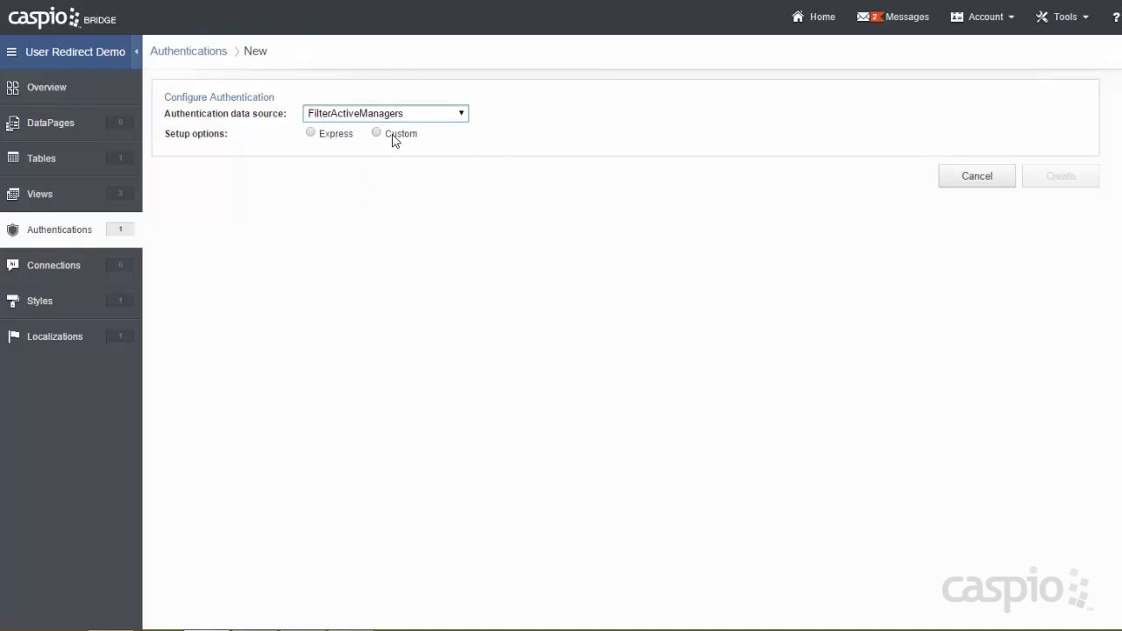
{"action": "left_click", "coordinate": [393, 134]}
{"action": "left_click", "coordinate": [390, 190]}
{"action": "key", "text": "ctrl+a"}
{"action": "type", "text": "Em"}
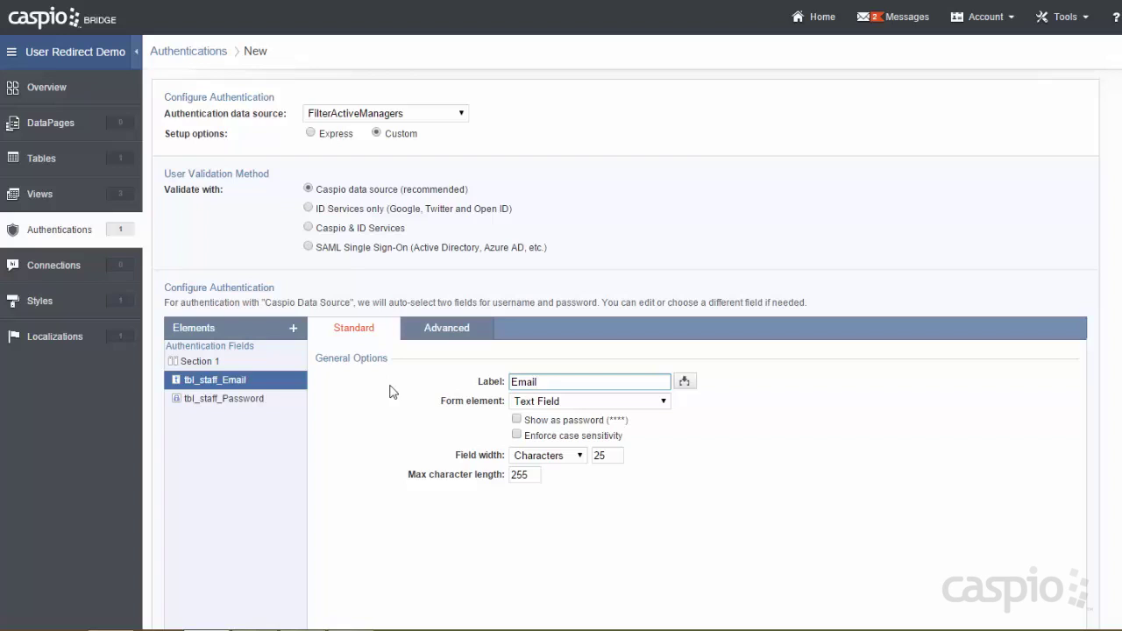
In advanced settings, set the logout destination to a new page at the login.html URL.
{"action": "scroll", "coordinate": [394, 392], "scroll_direction": "down", "scroll_amount": 2}
{"action": "left_click", "coordinate": [238, 569]}
{"action": "scroll", "coordinate": [434, 435], "scroll_direction": "down", "scroll_amount": 2}
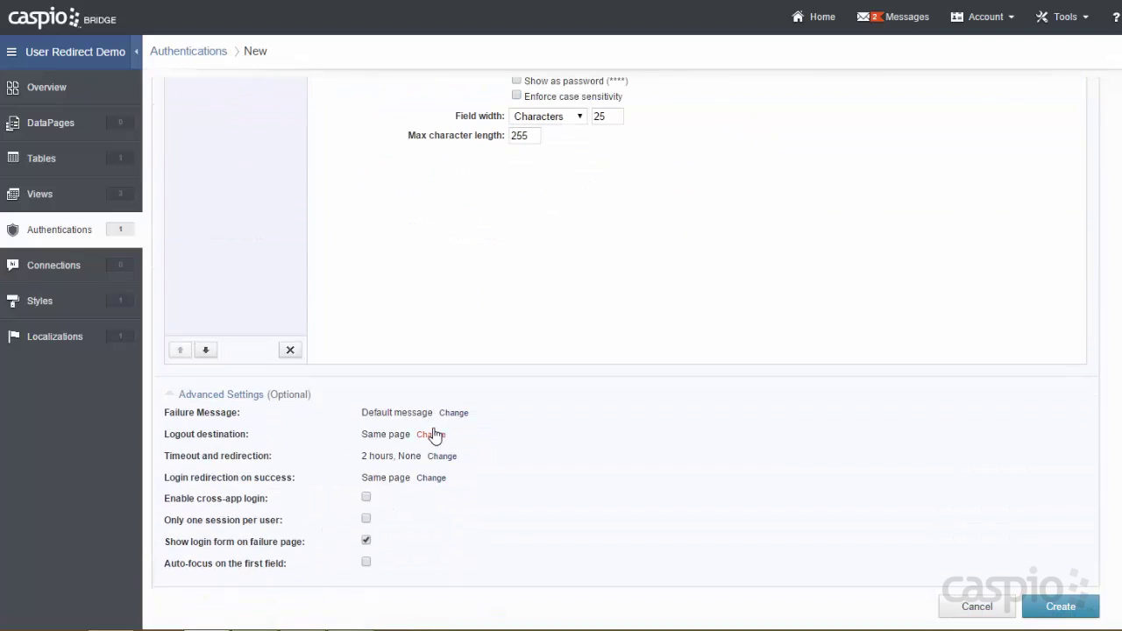
{"action": "left_click", "coordinate": [434, 434]}
{"action": "left_click", "coordinate": [437, 433]}
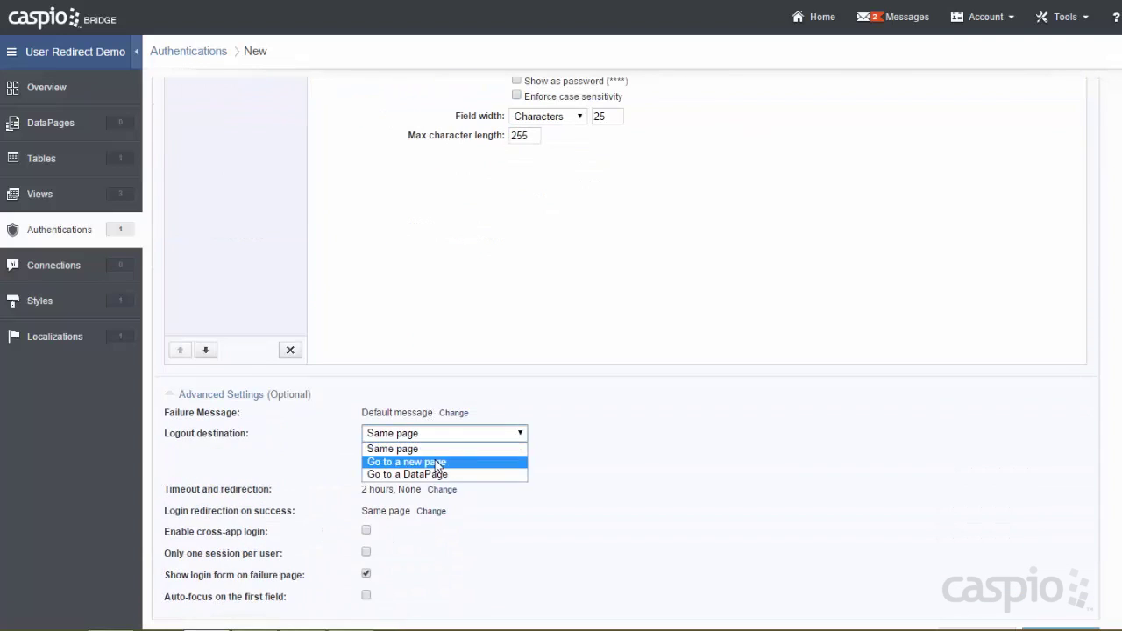
{"action": "left_click", "coordinate": [436, 461]}
{"action": "left_click", "coordinate": [433, 454]}
{"action": "type", "text": "http://someapp.com/np/apps/user_redirect_vid/login.html"}
{"action": "left_click", "coordinate": [448, 476]}
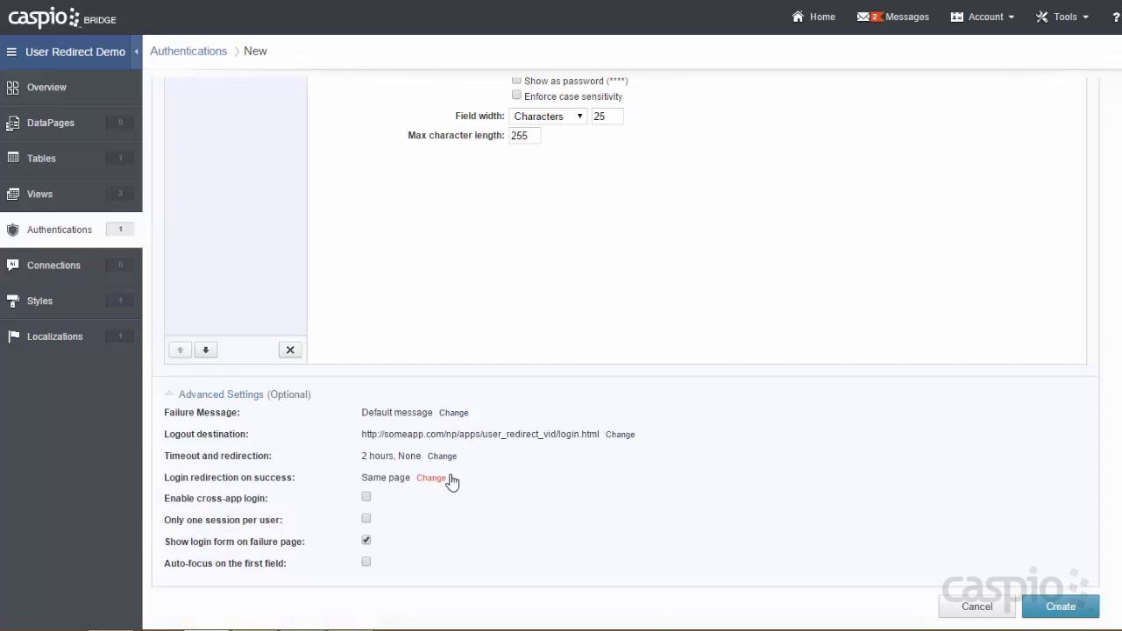
Redirect to the login.html page after timeout and enable cross-app login.
{"action": "left_click", "coordinate": [441, 454]}
{"action": "left_click", "coordinate": [427, 476]}
{"action": "left_click", "coordinate": [424, 505]}
{"action": "left_click", "coordinate": [428, 496]}
{"action": "type", "text": "http://someapp.com/np/apps/user_redirect_vid/login.html"}
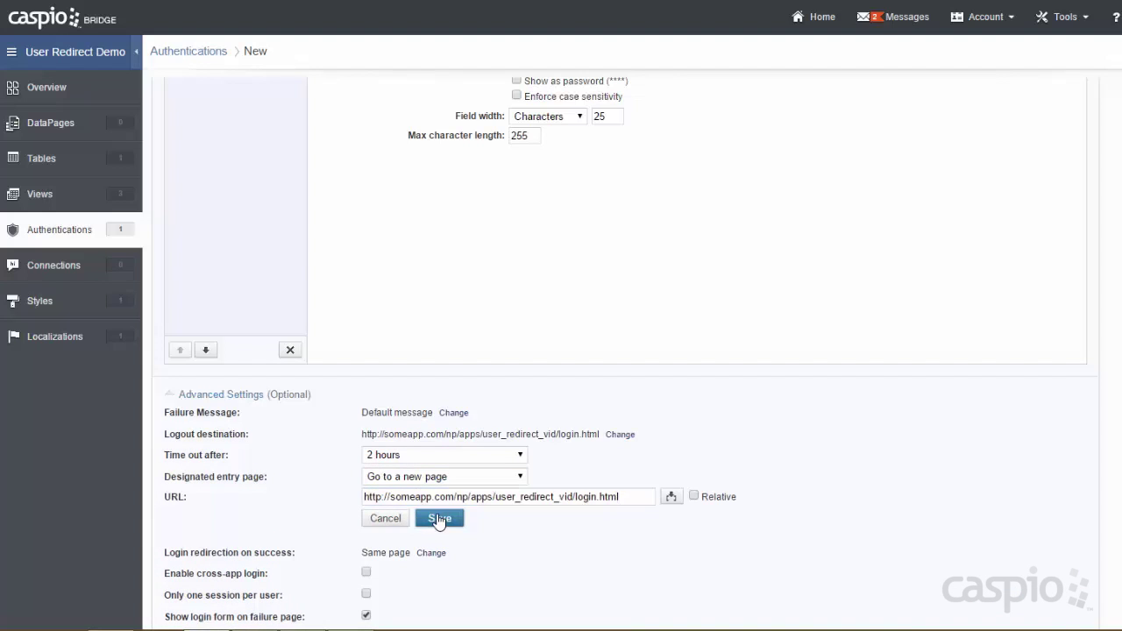
{"action": "left_click", "coordinate": [439, 518]}
{"action": "left_click", "coordinate": [366, 497]}
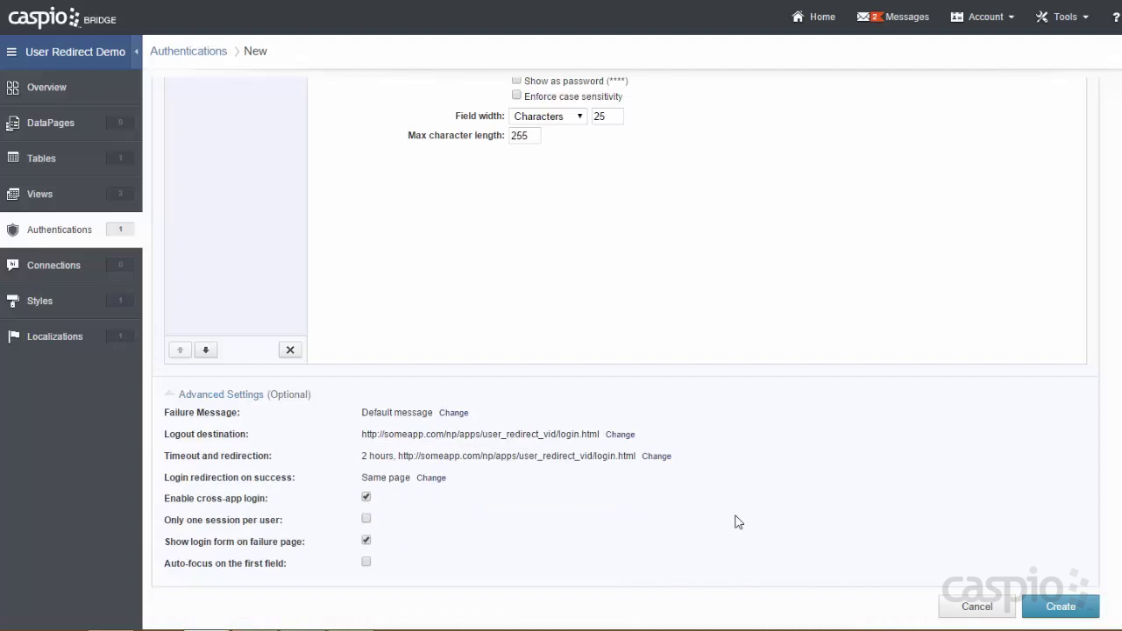
Create the authentication and name it Manager A.
{"action": "left_click", "coordinate": [1048, 605]}
{"action": "type", "text": "Manager A"}
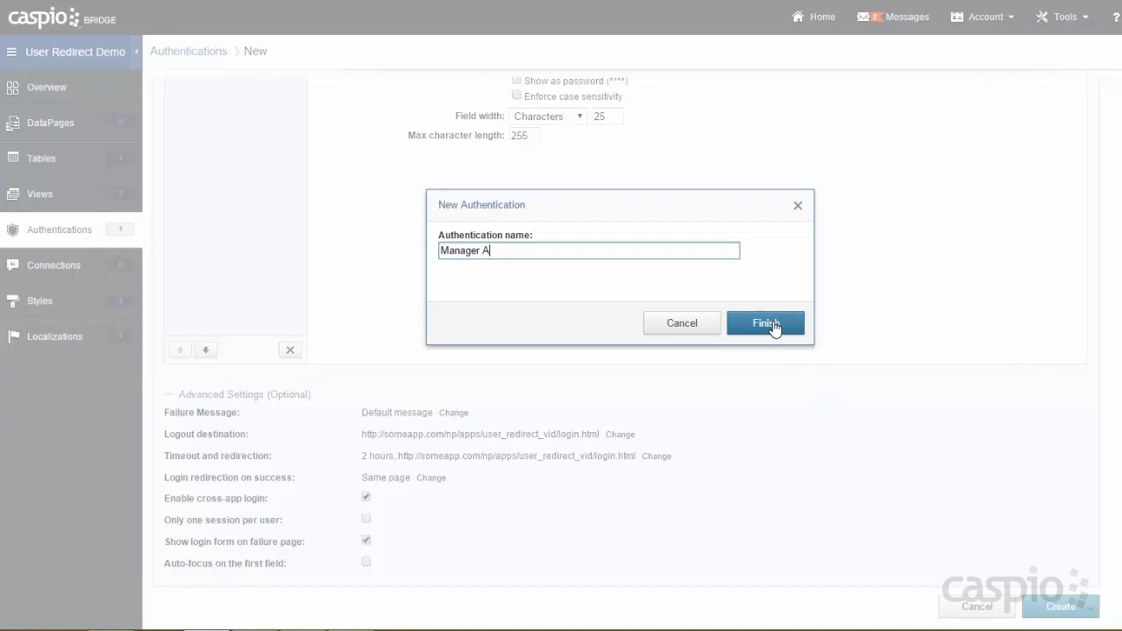
{"action": "left_click", "coordinate": [772, 325]}
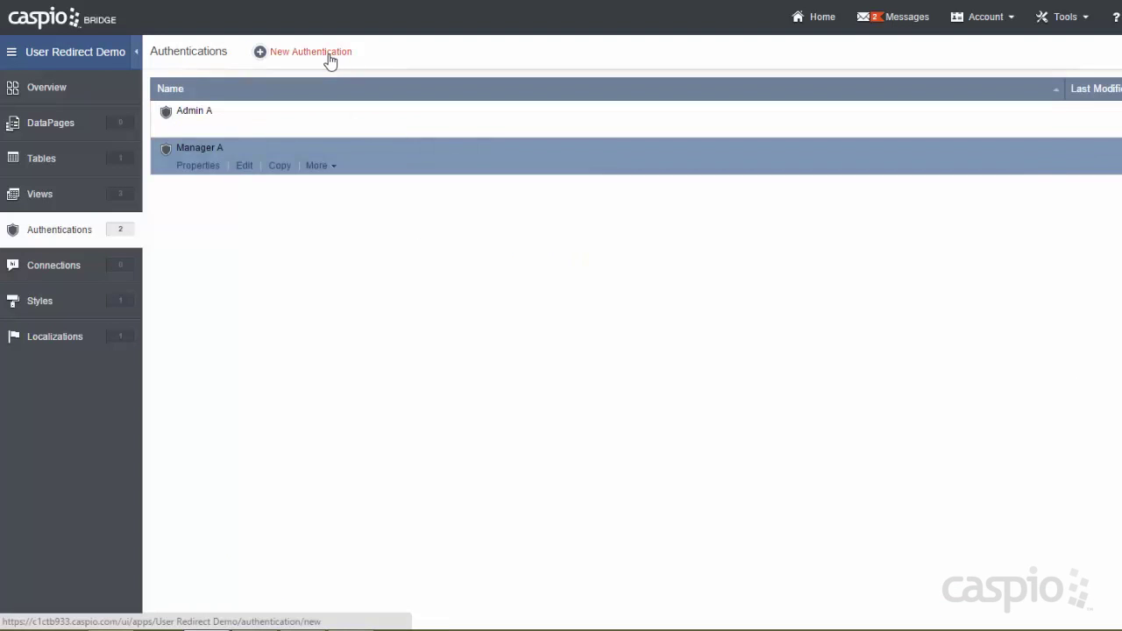
Start a custom authentication on FilterAllActive, validated by Caspio data source, with label Email.
{"action": "left_click", "coordinate": [331, 54]}
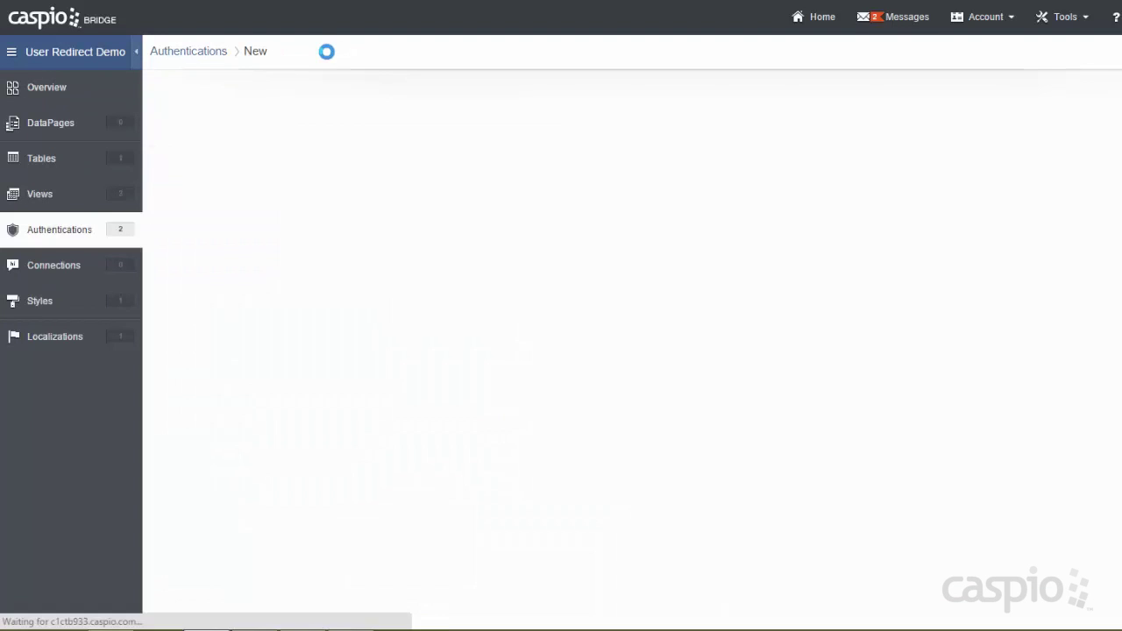
{"action": "left_click", "coordinate": [334, 116]}
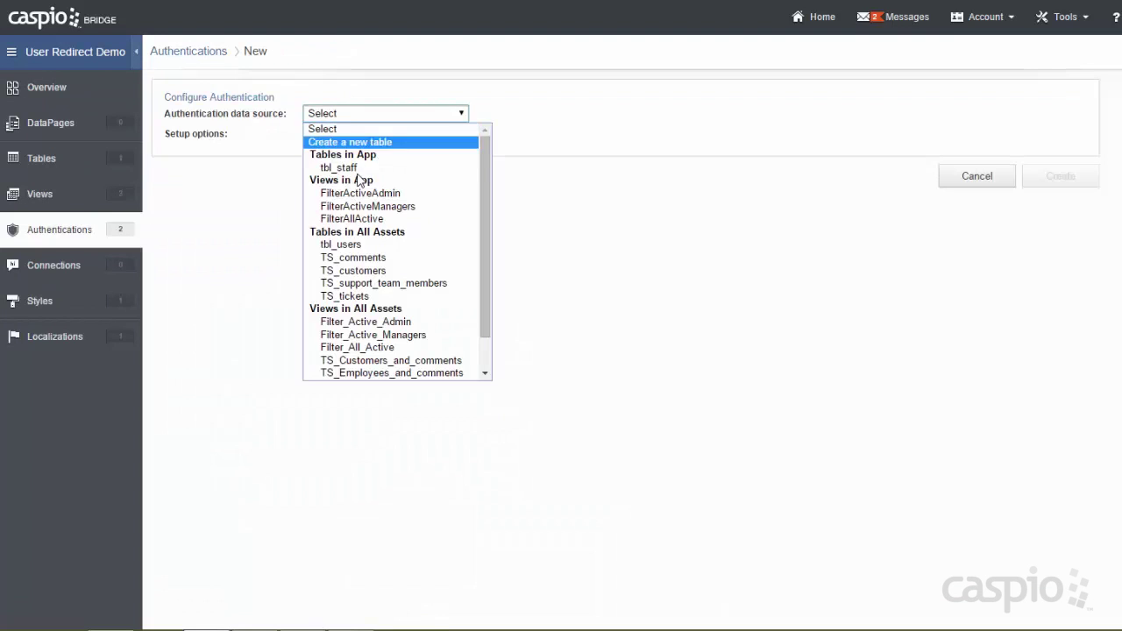
{"action": "left_click", "coordinate": [358, 218]}
{"action": "left_click", "coordinate": [400, 137]}
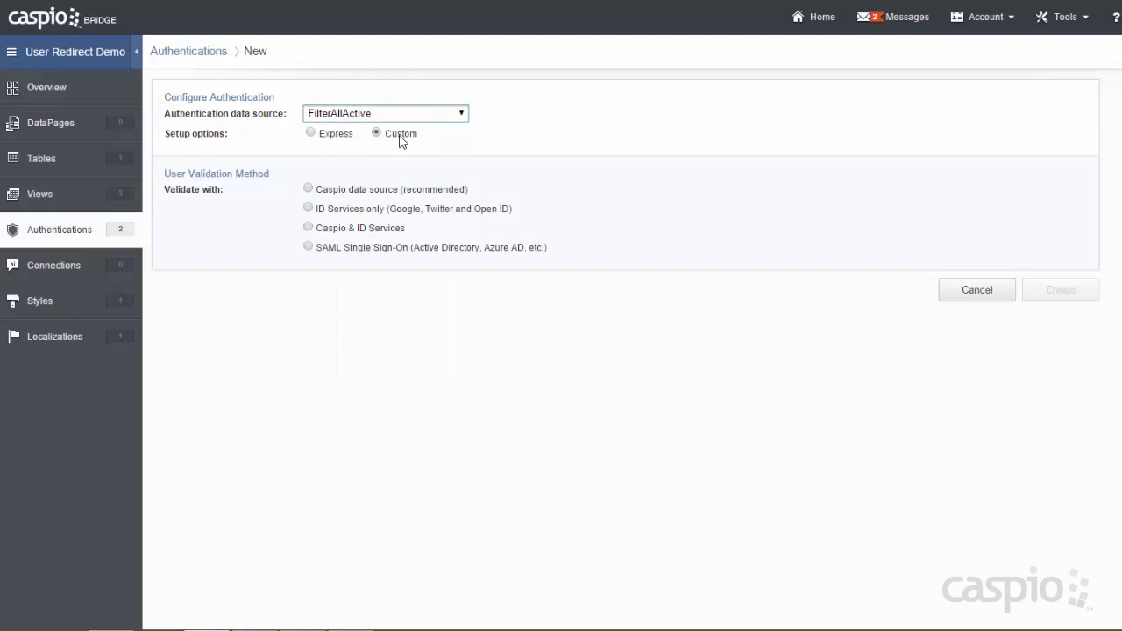
{"action": "left_click", "coordinate": [390, 189]}
{"action": "scroll", "coordinate": [513, 274], "scroll_direction": "down", "scroll_amount": 2}
{"action": "left_click_drag", "start_coordinate": [581, 218], "coordinate": [444, 220]}
{"action": "type", "text": "Email"}
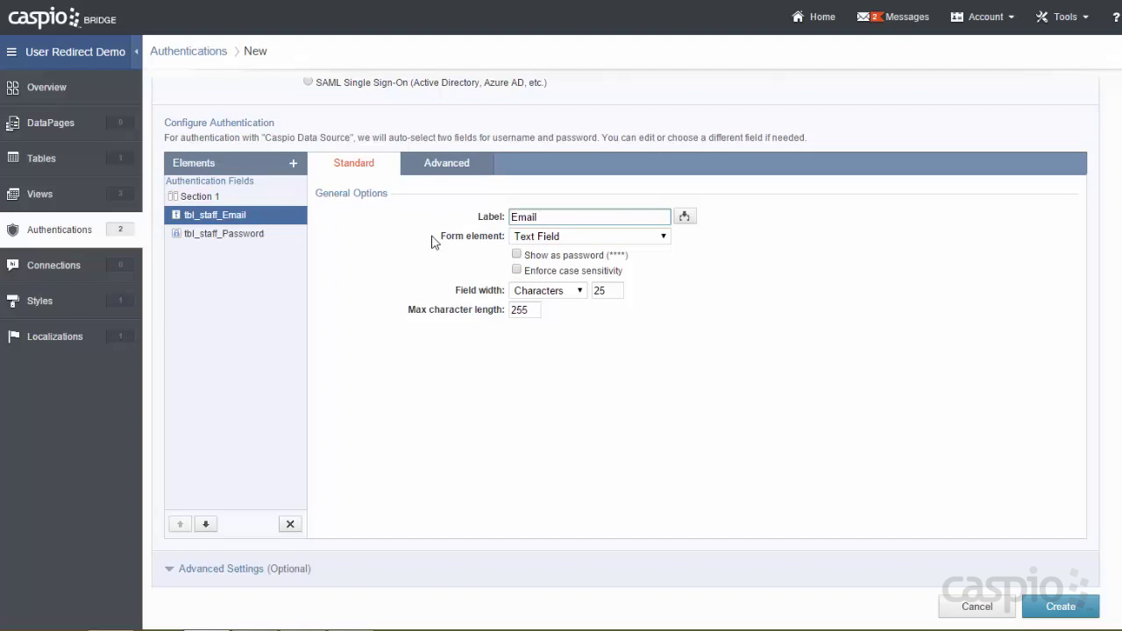
In advanced settings, set the logout destination to a new page at the login URL.
{"action": "left_click", "coordinate": [215, 569]}
{"action": "scroll", "coordinate": [436, 397], "scroll_direction": "down", "scroll_amount": 2}
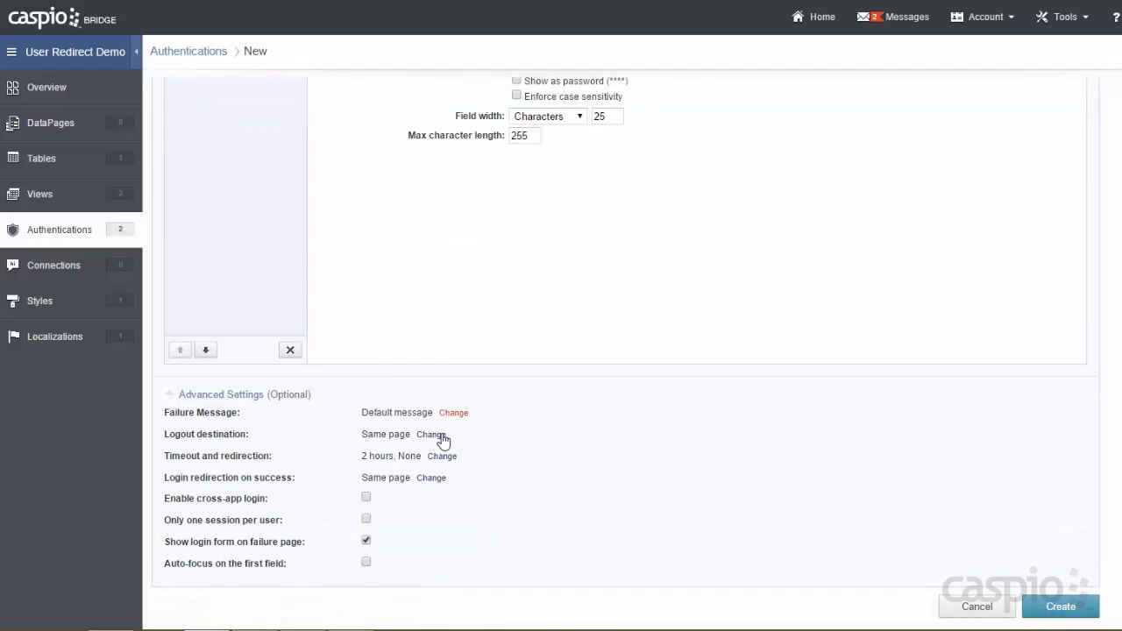
{"action": "left_click", "coordinate": [431, 433]}
{"action": "left_click", "coordinate": [436, 432]}
{"action": "left_click", "coordinate": [427, 462]}
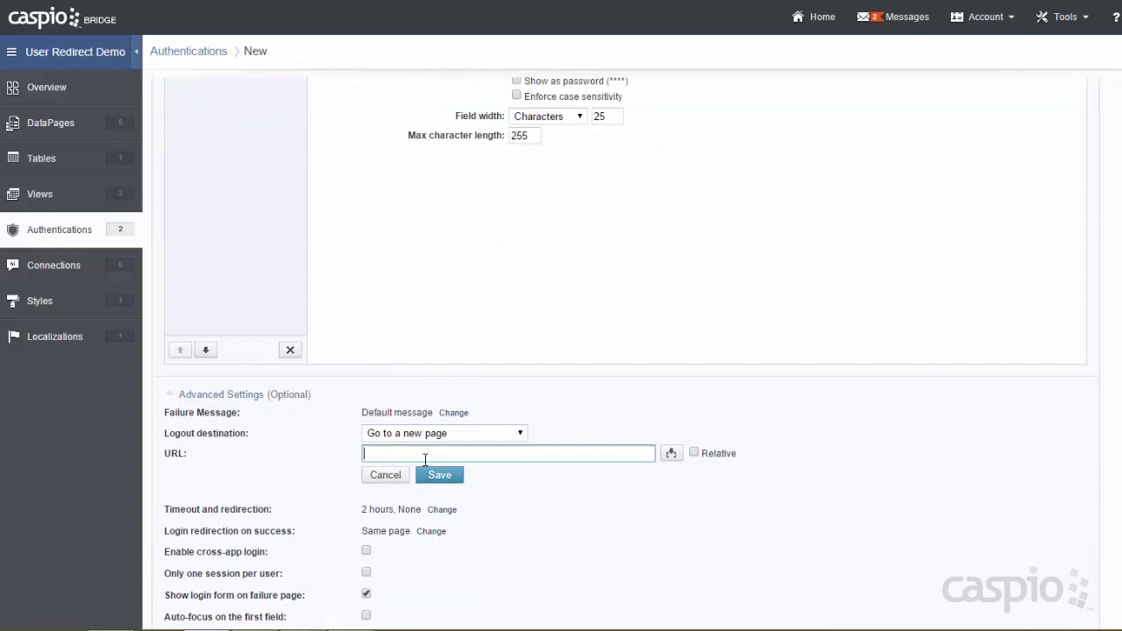
{"action": "type", "text": "http://someapp.com/np/apps/user_redirect_vid/login.html"}
{"action": "left_click", "coordinate": [439, 475]}
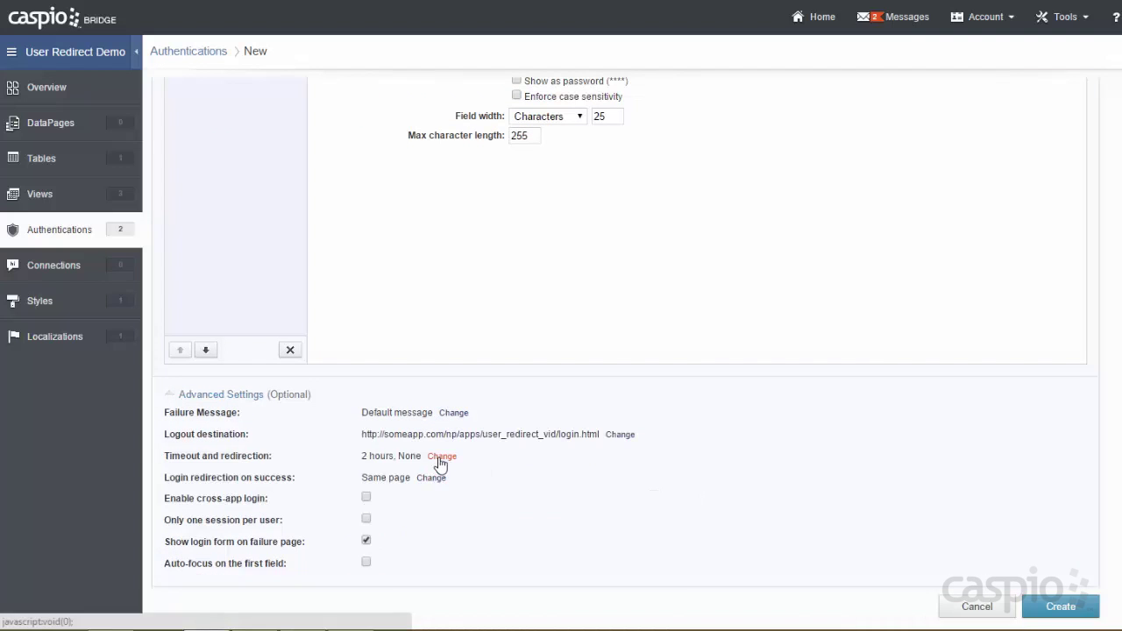
Redirect to the login URL after timeout and enable cross-app login.
{"action": "left_click", "coordinate": [442, 455]}
{"action": "left_click", "coordinate": [431, 474]}
{"action": "left_click", "coordinate": [414, 502]}
{"action": "type", "text": "http://someapp.com/np/apps/user_redirect_vid/login.html"}
{"action": "left_click", "coordinate": [439, 518]}
{"action": "left_click", "coordinate": [365, 498]}
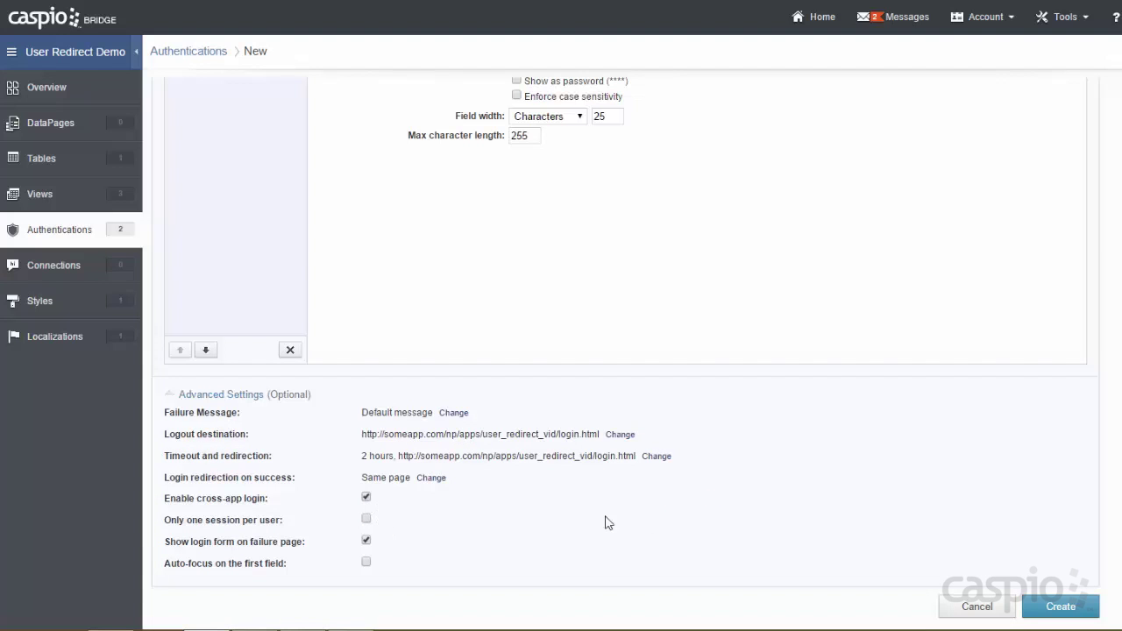
Create the authentication and name it All A.
{"action": "left_click", "coordinate": [1043, 603]}
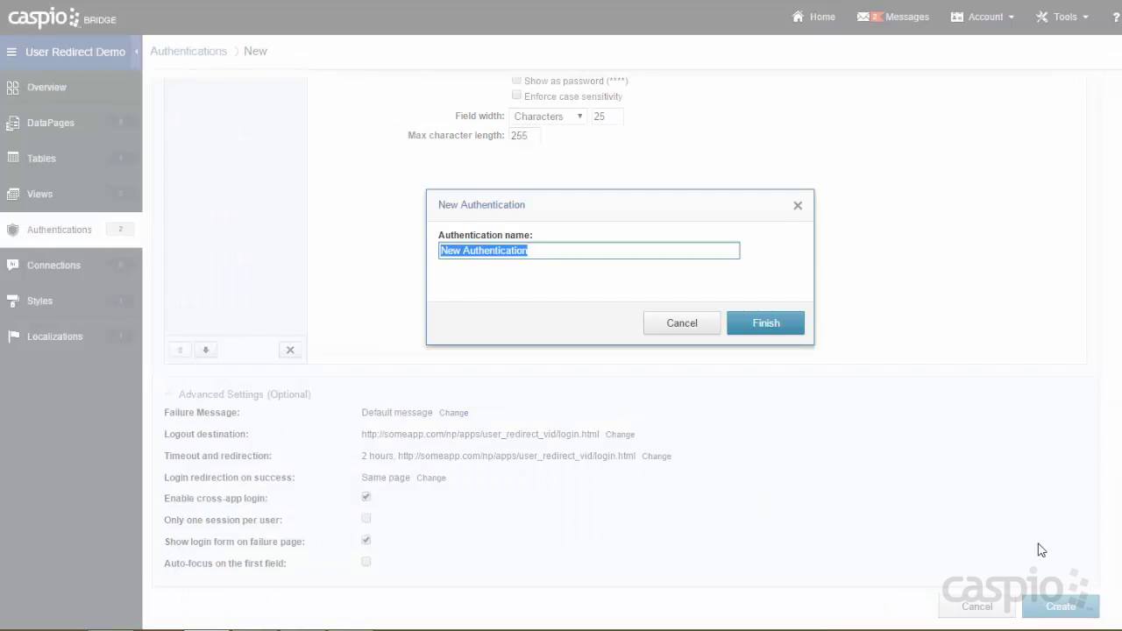
{"action": "type", "text": "All A"}
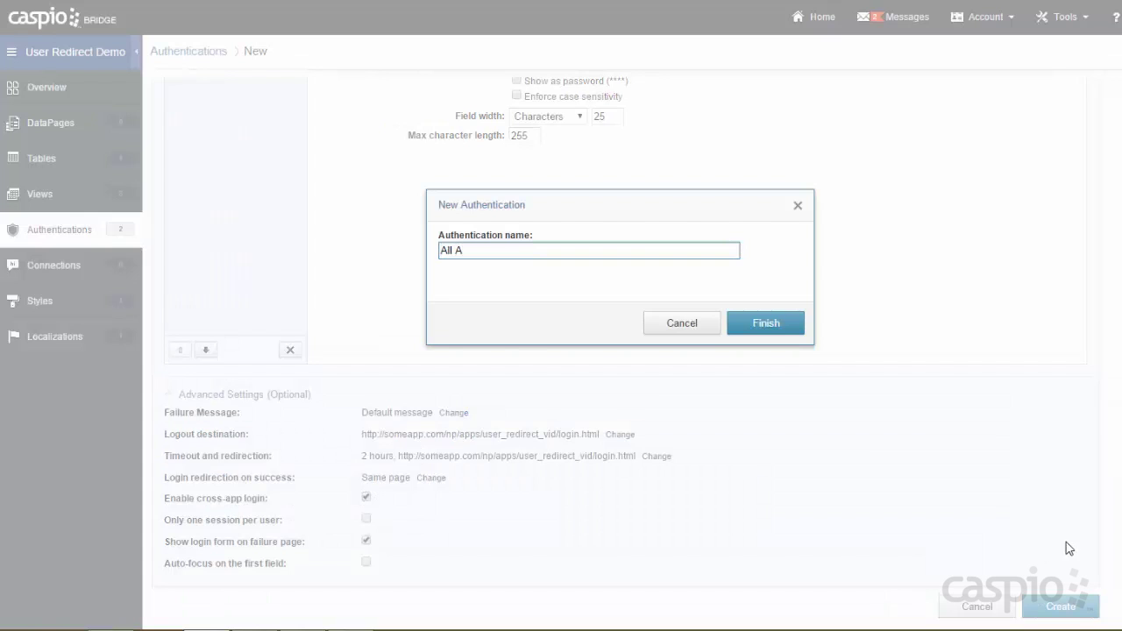
{"action": "left_click", "coordinate": [776, 324]}
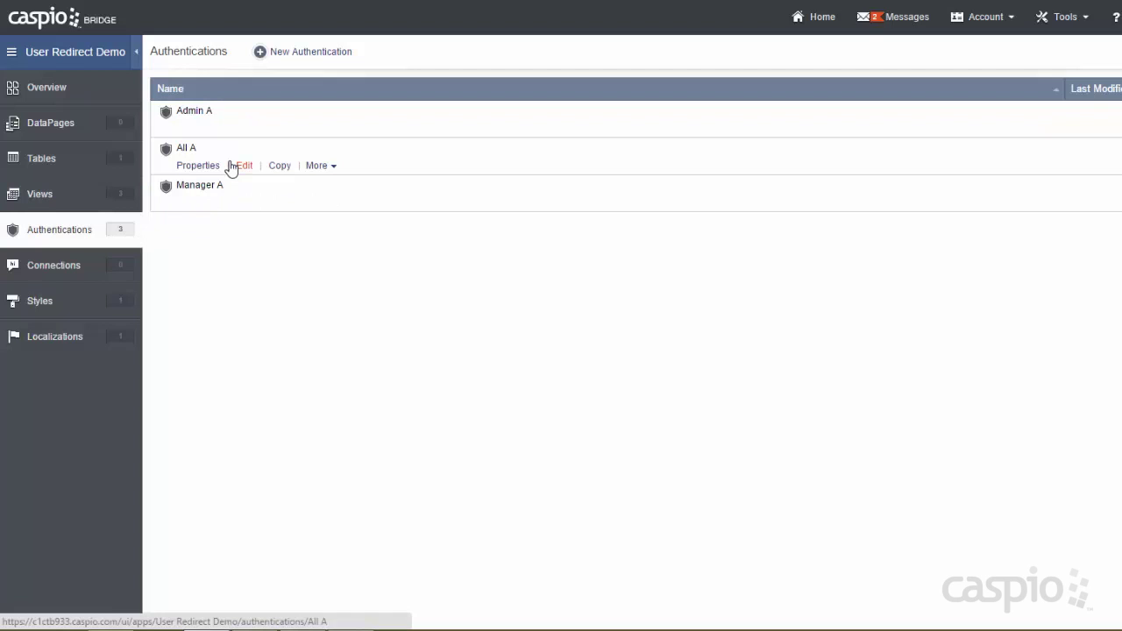
Go to the DataPages list, check the LOGIN page tab, and start a New DataPage.
{"action": "left_click", "coordinate": [63, 129]}
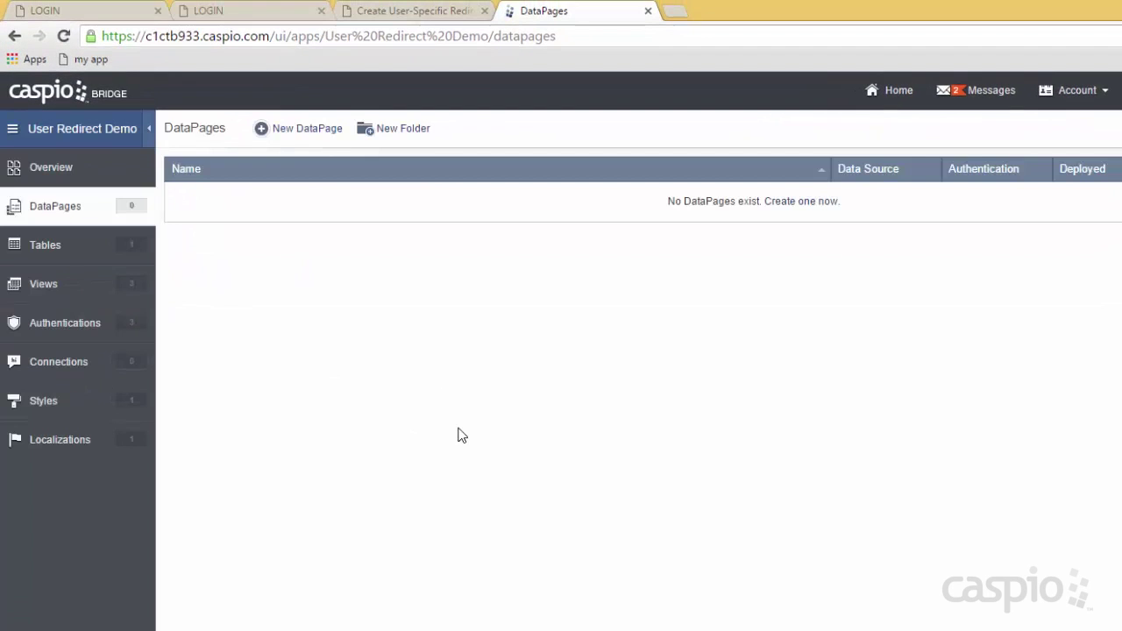
{"action": "left_click", "coordinate": [52, 11]}
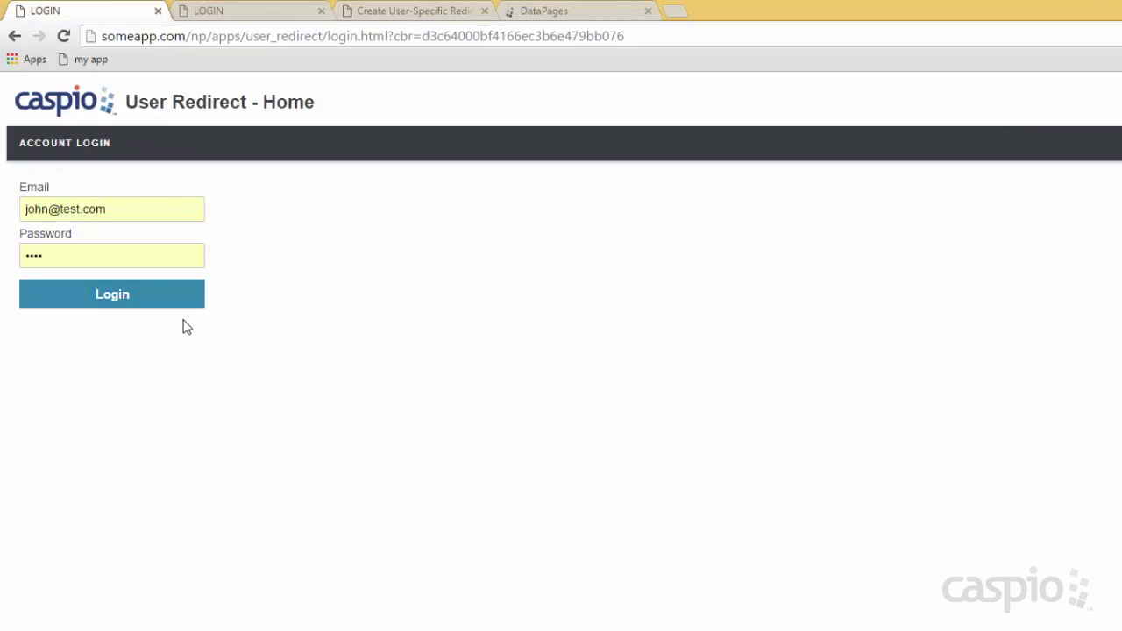
{"action": "left_click", "coordinate": [552, 12]}
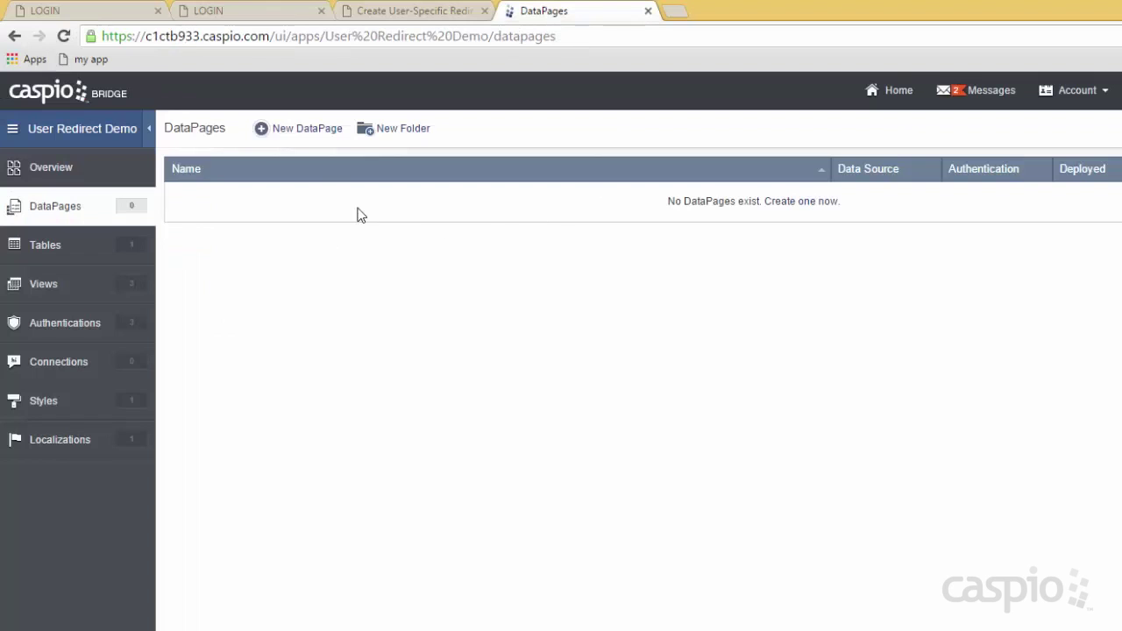
{"action": "left_click", "coordinate": [304, 134]}
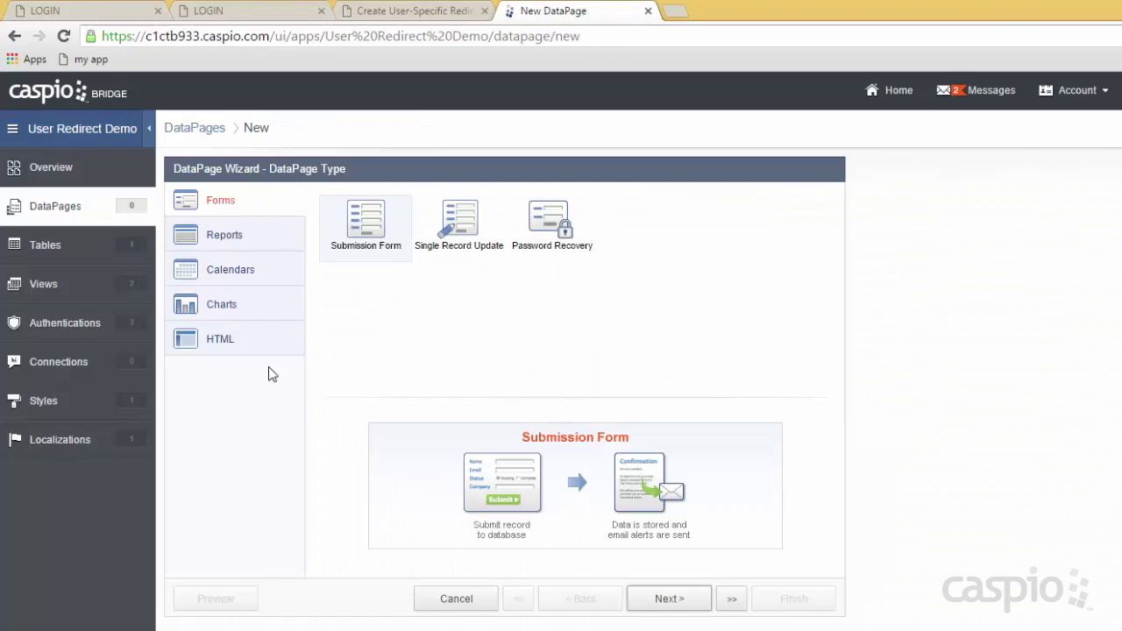
Choose the HTML Page type, enable advanced options and parameters, and name it Login Screen.
{"action": "left_click", "coordinate": [239, 347]}
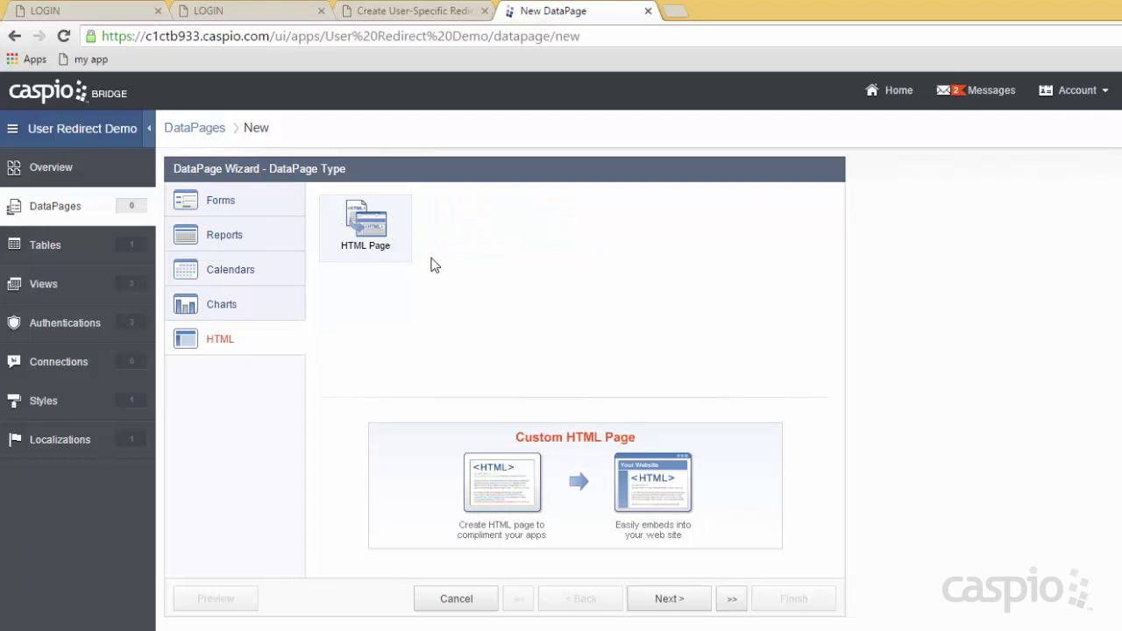
{"action": "left_click", "coordinate": [680, 603]}
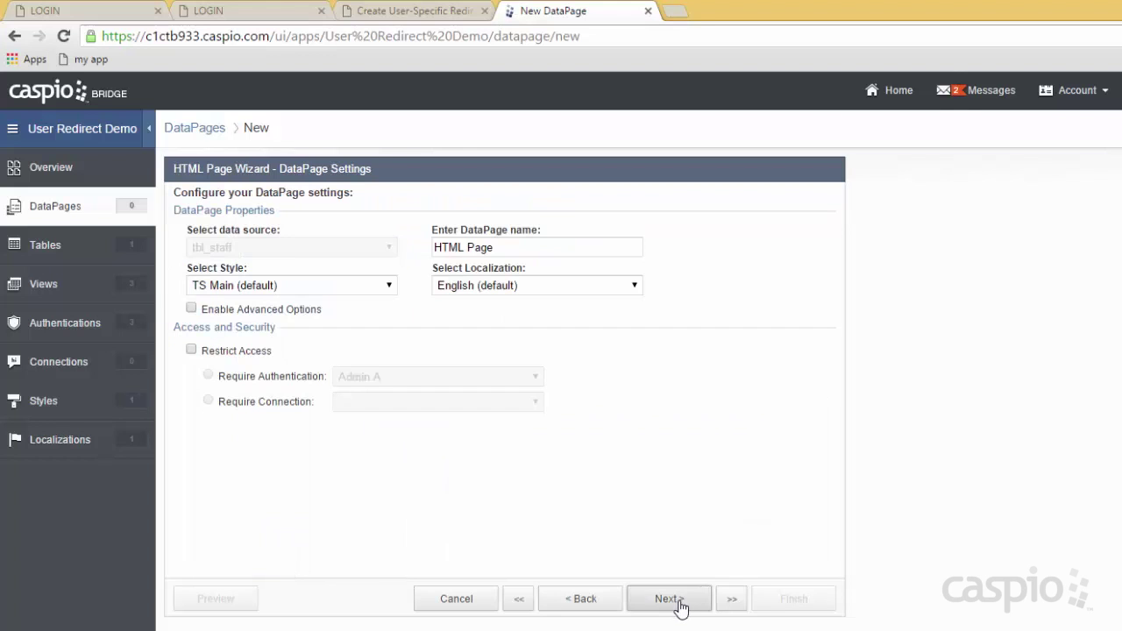
{"action": "left_click", "coordinate": [229, 311]}
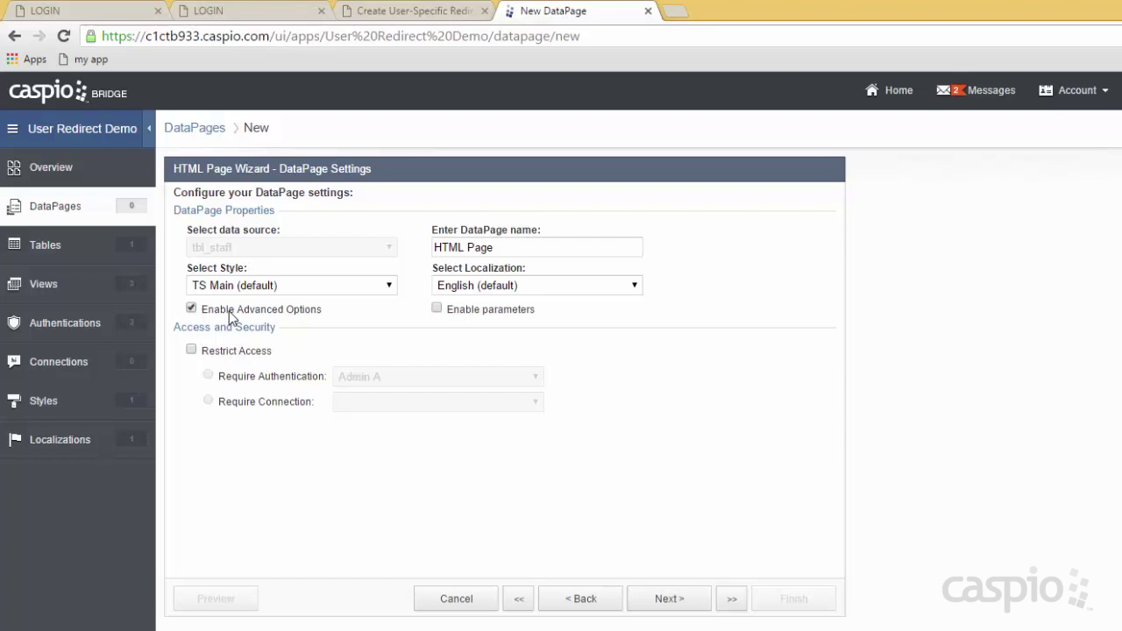
{"action": "left_click", "coordinate": [467, 314]}
{"action": "left_click_drag", "start_coordinate": [505, 251], "coordinate": [417, 245]}
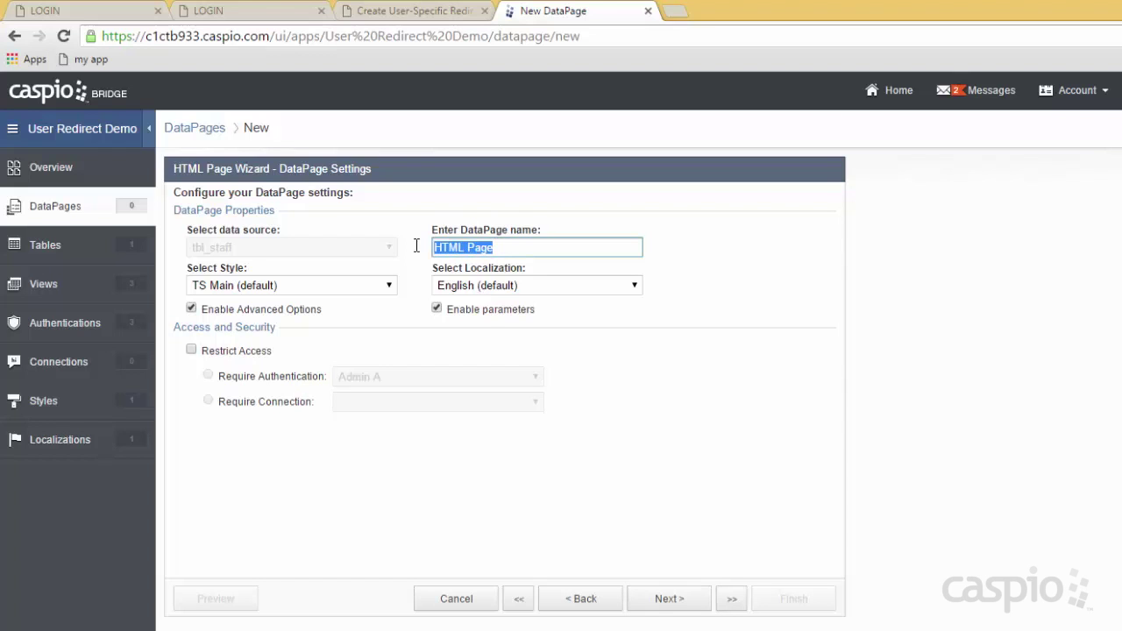
{"action": "type", "text": "Login Screen"}
Restrict the Login Screen page's access to the All A authentication.
{"action": "left_click", "coordinate": [263, 352]}
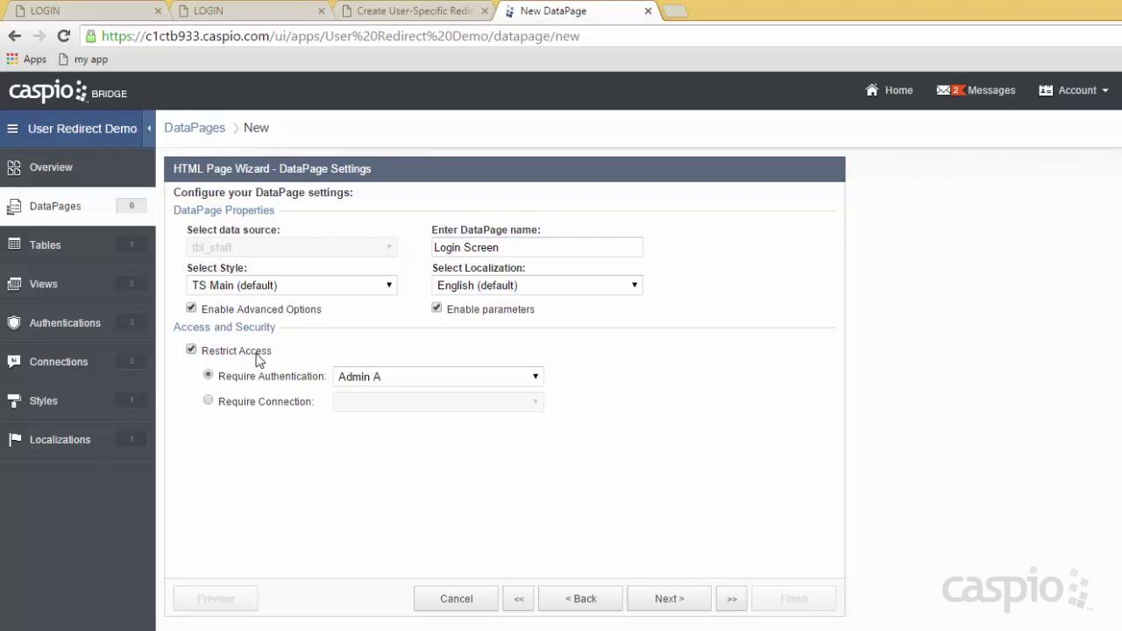
{"action": "left_click", "coordinate": [379, 378]}
{"action": "left_click", "coordinate": [378, 418]}
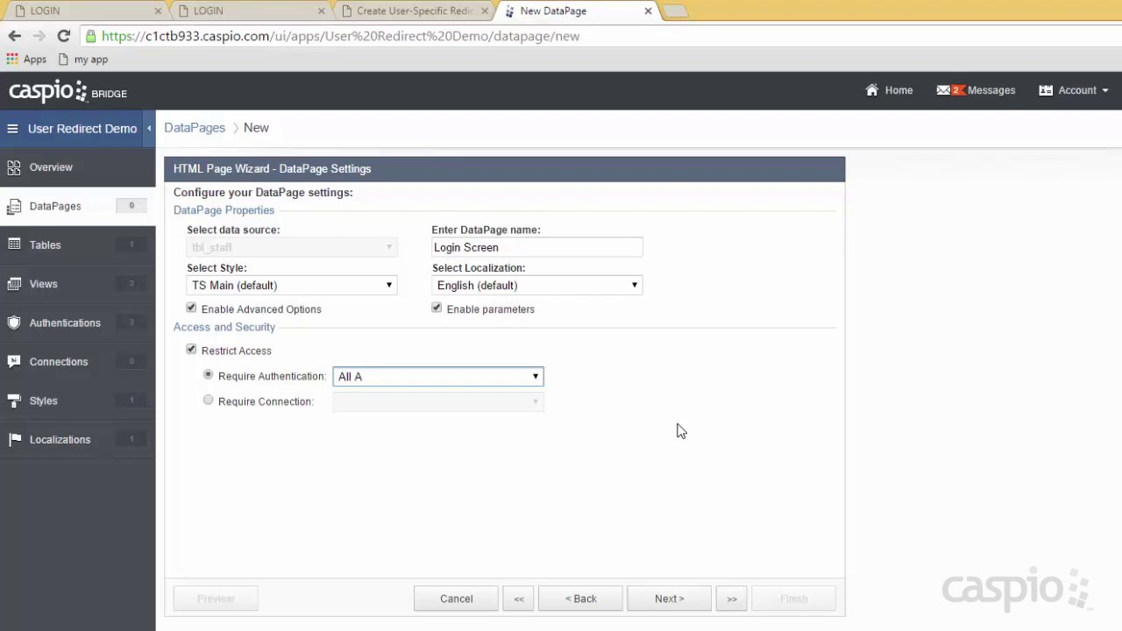
{"action": "left_click", "coordinate": [672, 599]}
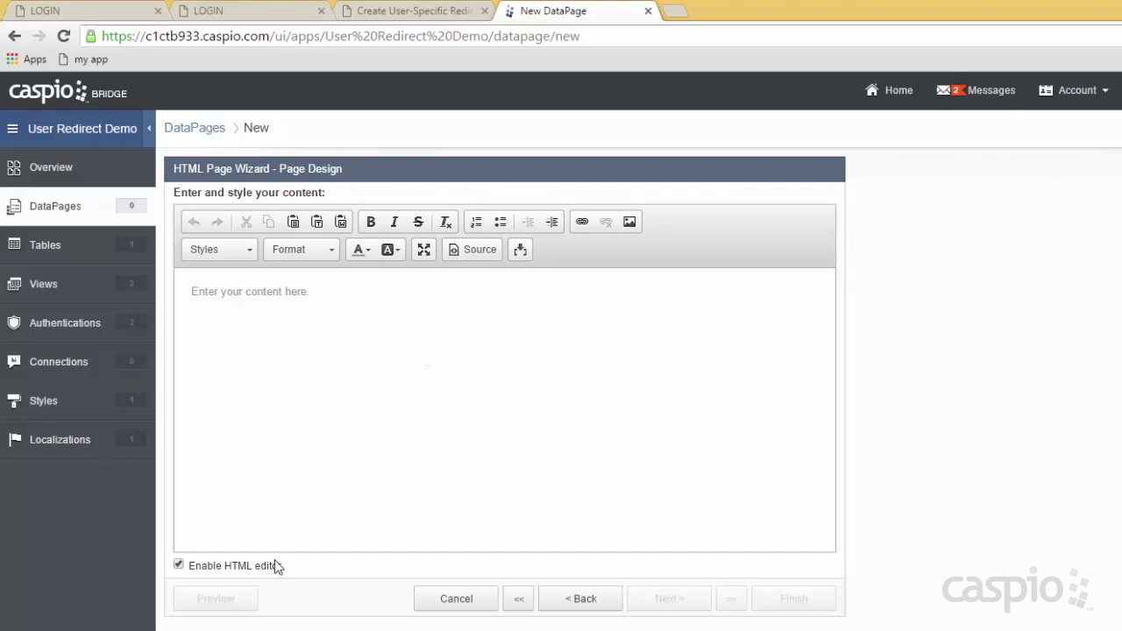
Disable the HTML editor for Login Screen content and return to the redirect help article.
{"action": "left_click", "coordinate": [220, 565]}
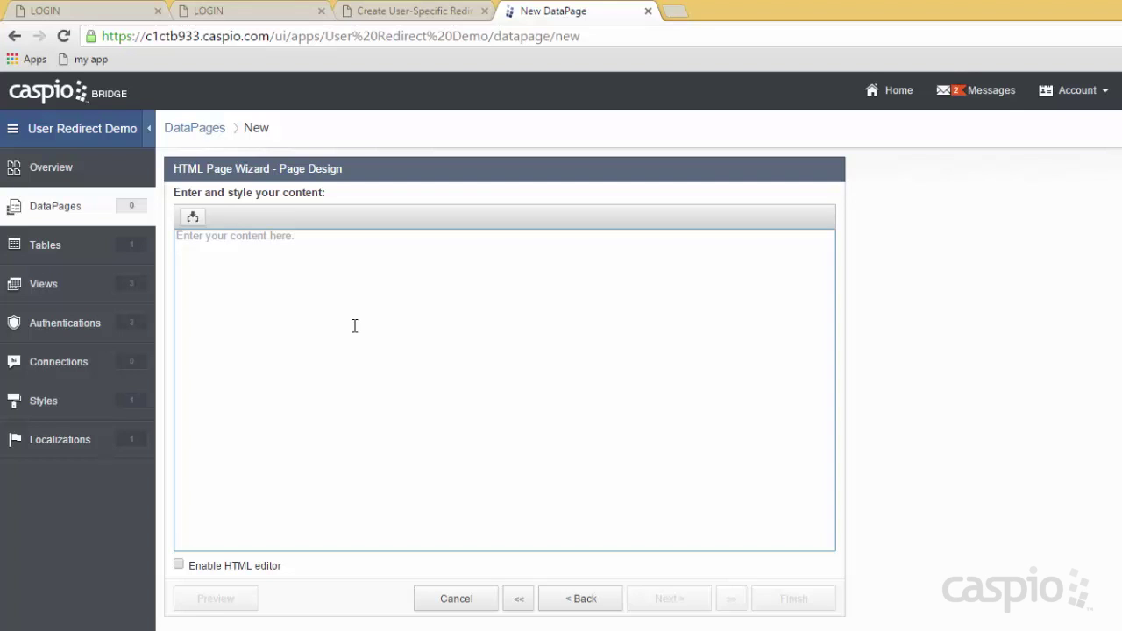
{"action": "left_click", "coordinate": [419, 13]}
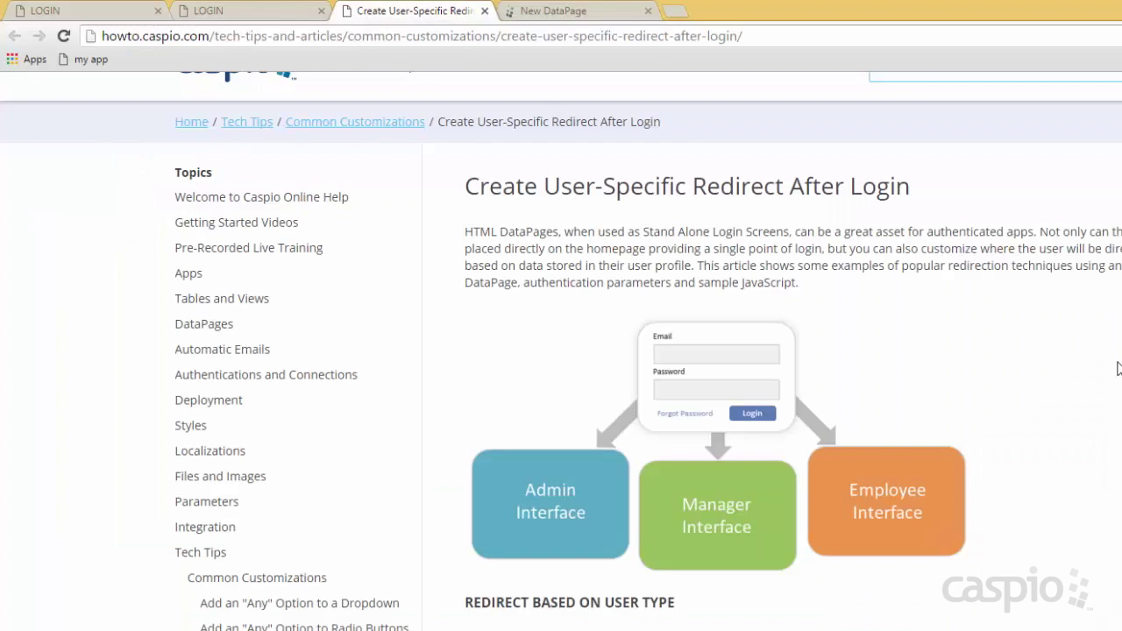
Copy the article's JavaScript redirect sample and paste it into the Login Screen content.
{"action": "scroll", "coordinate": [1118, 369], "scroll_direction": "down", "scroll_amount": 6}
{"action": "scroll", "coordinate": [603, 468], "scroll_direction": "down", "scroll_amount": 1}
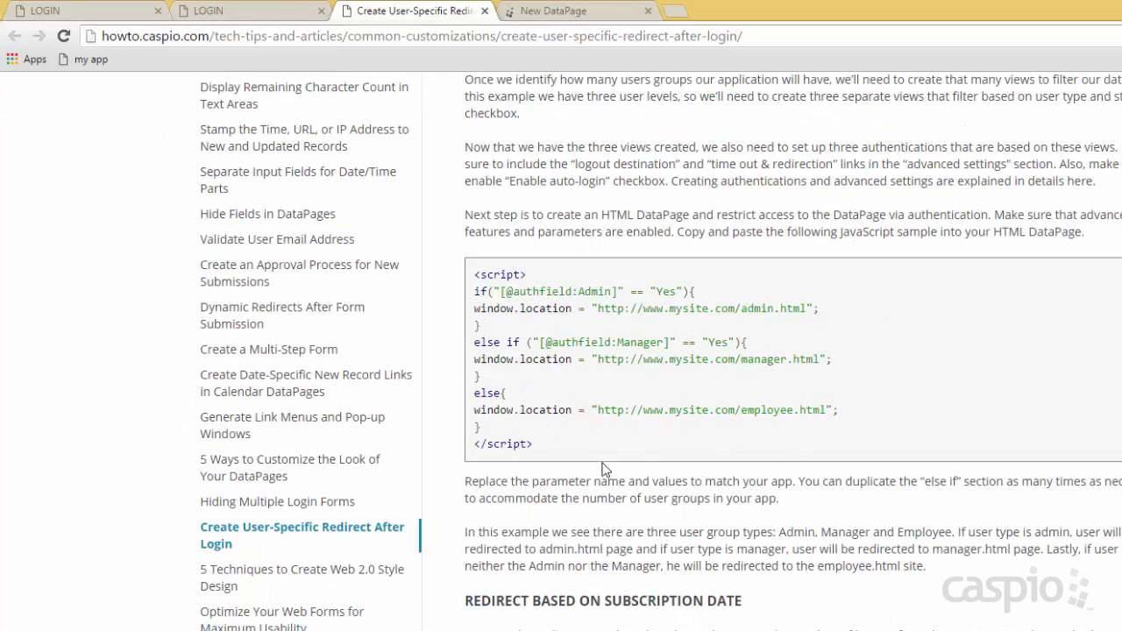
{"action": "left_click_drag", "start_coordinate": [540, 437], "coordinate": [455, 276]}
{"action": "key", "text": "ctrl+c"}
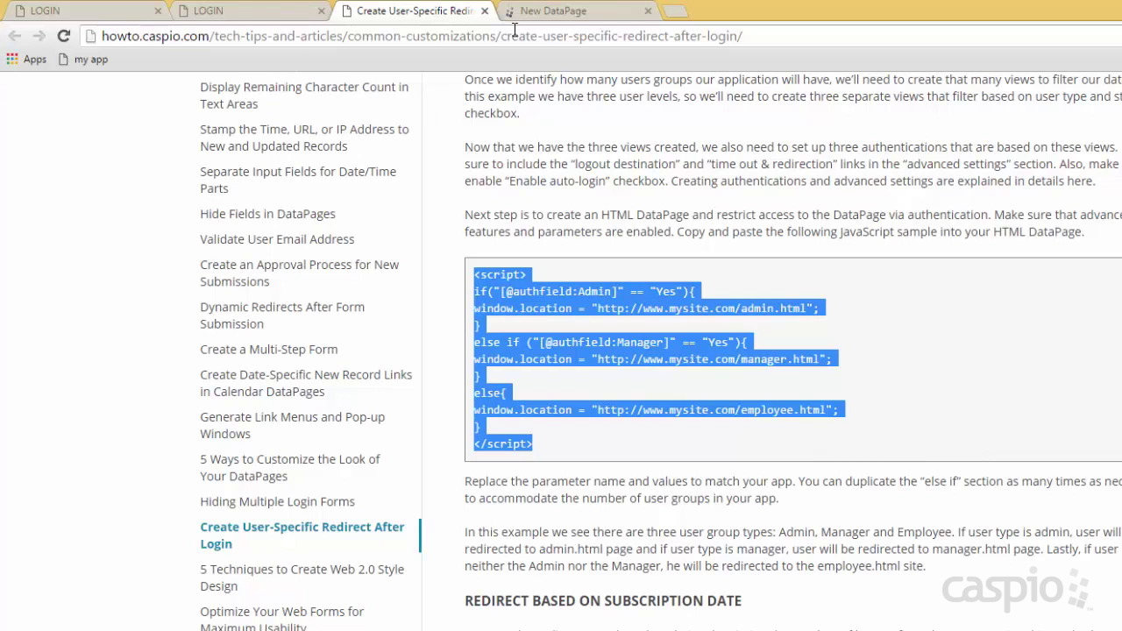
{"action": "left_click", "coordinate": [570, 19]}
{"action": "left_click", "coordinate": [504, 268]}
{"action": "key", "text": "ctrl+v"}
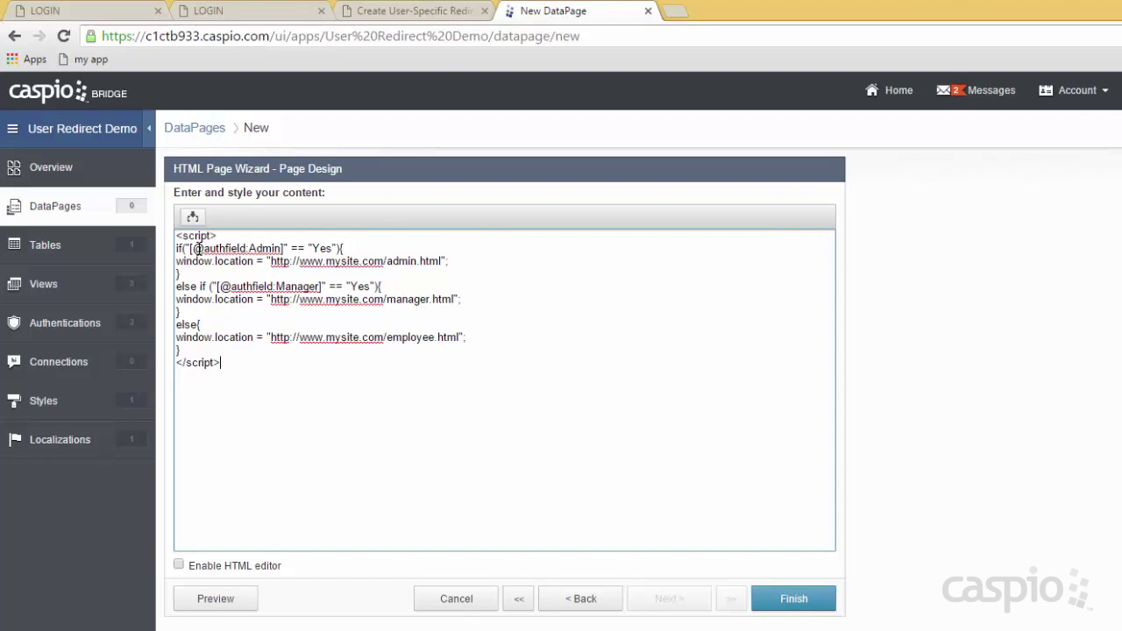
Change the admin condition to check the tbl_staff_Role field for 'admin' instead of the Admin authfield.
{"action": "left_click_drag", "start_coordinate": [189, 249], "coordinate": [278, 249]}
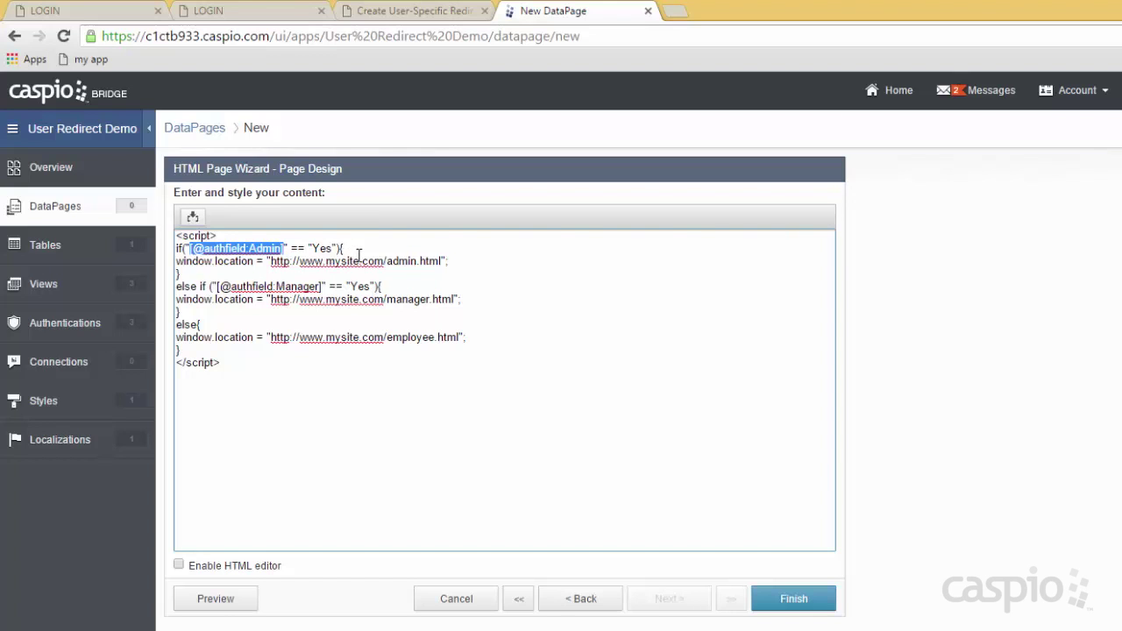
{"action": "key", "text": "Delete"}
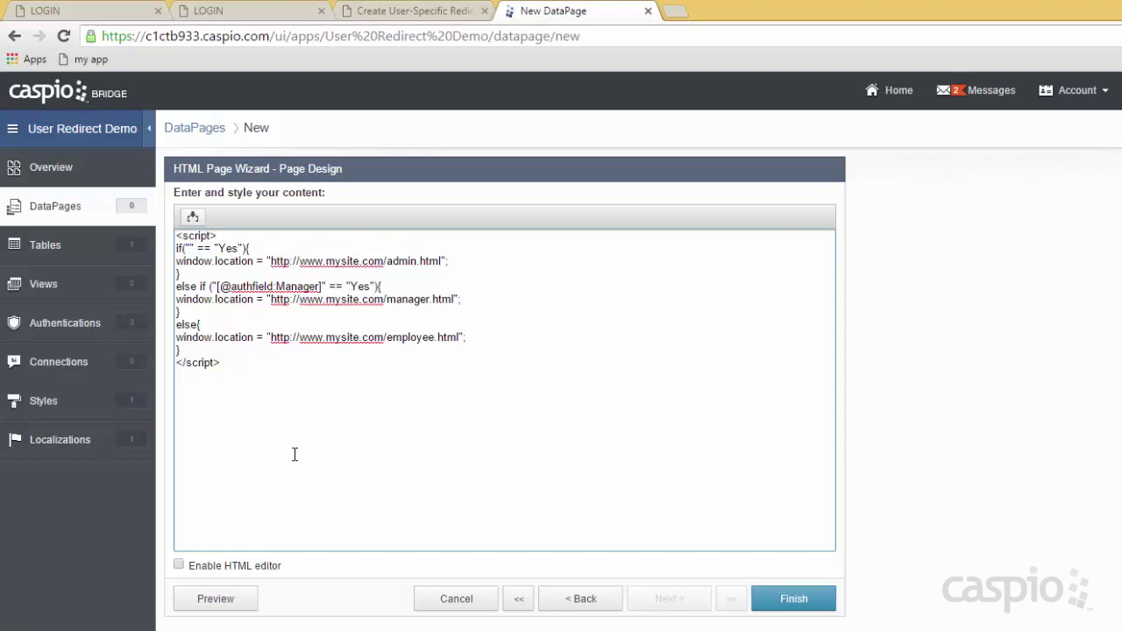
{"action": "left_click", "coordinate": [199, 221]}
{"action": "left_click", "coordinate": [224, 243]}
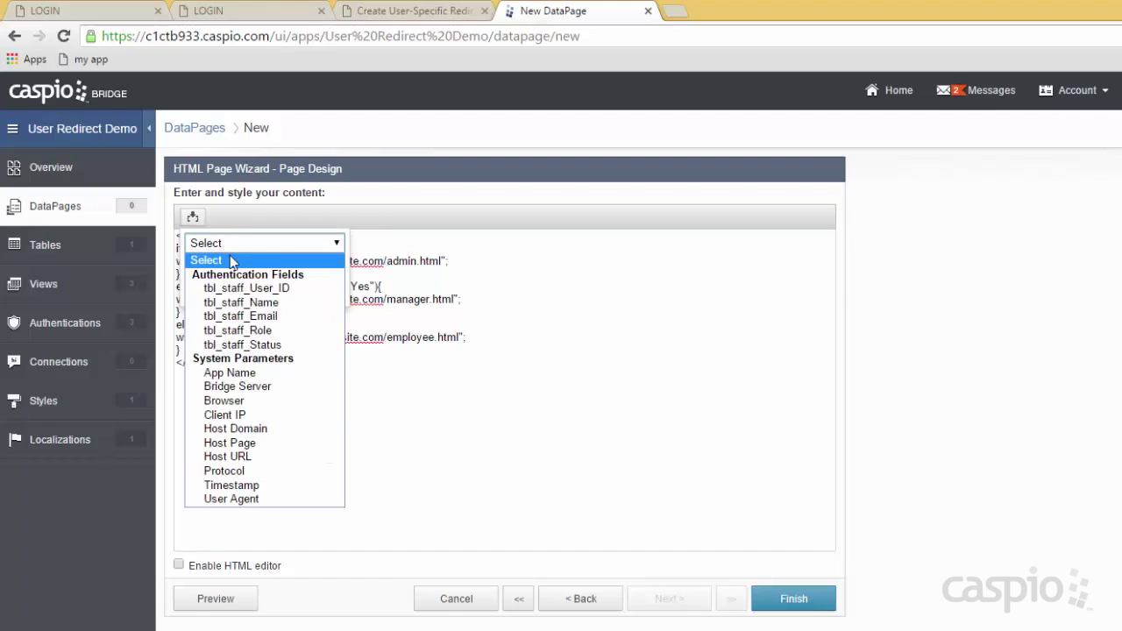
{"action": "left_click", "coordinate": [242, 330]}
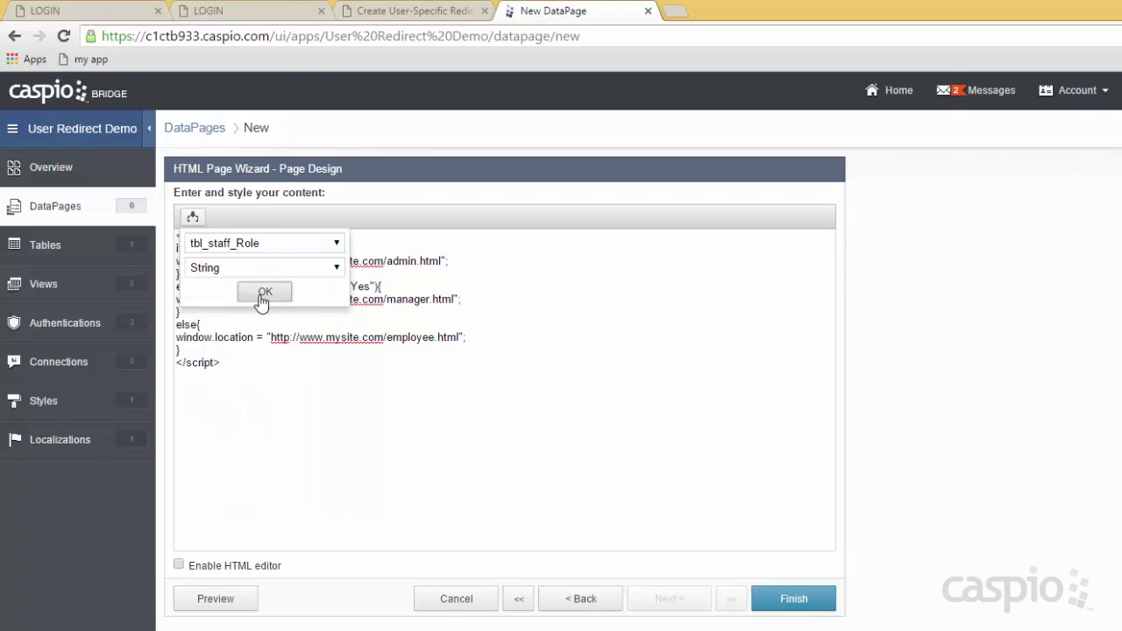
{"action": "left_click", "coordinate": [262, 292]}
{"action": "left_click_drag", "start_coordinate": [348, 249], "coordinate": [369, 250]}
{"action": "type", "text": "admin\"){"}
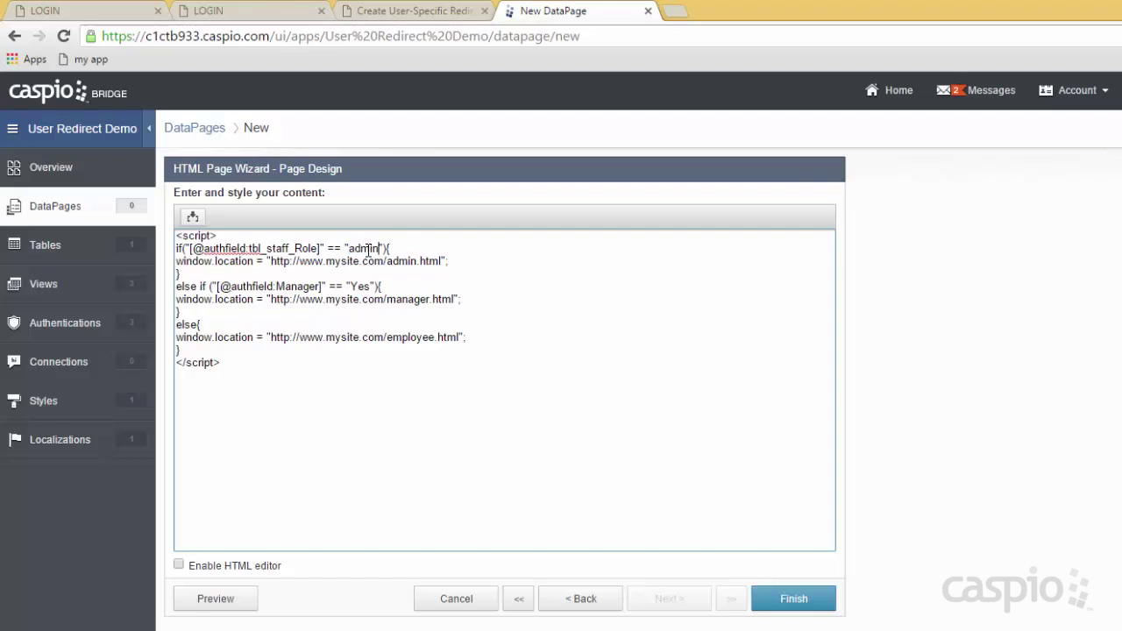
{"action": "left_click_drag", "start_coordinate": [271, 261], "coordinate": [440, 260]}
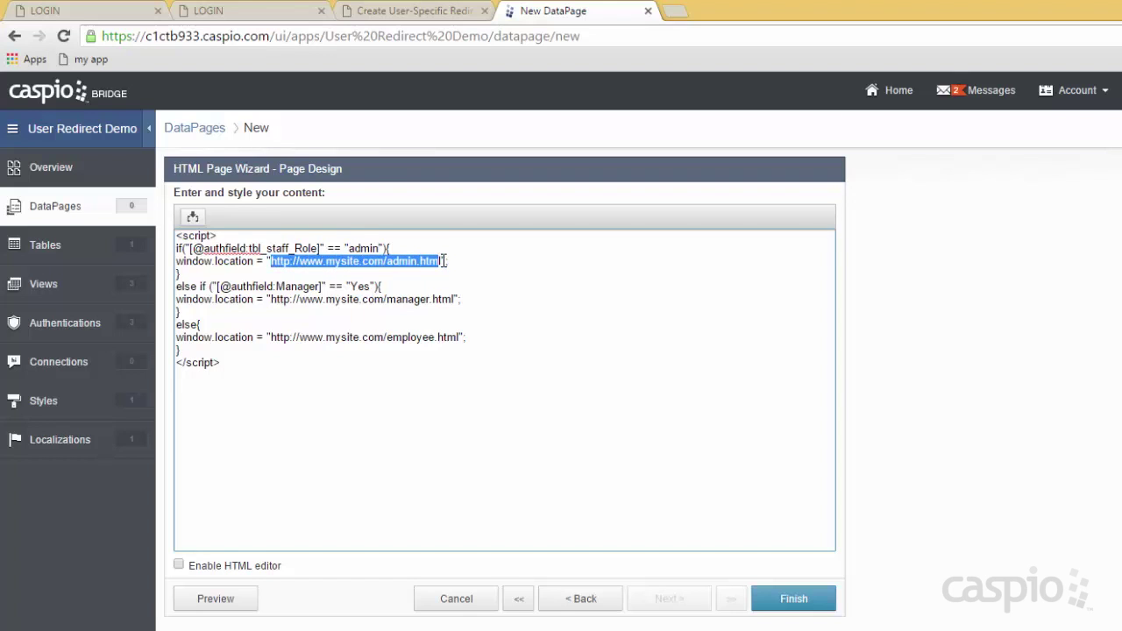
{"action": "left_click", "coordinate": [466, 263]}
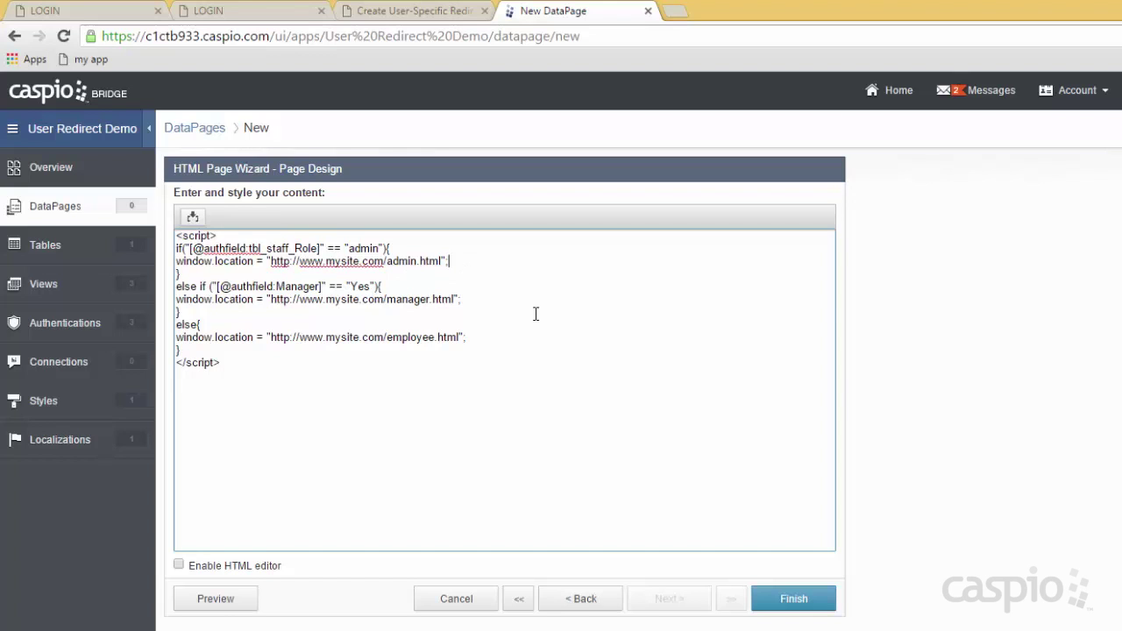
{"action": "left_click_drag", "start_coordinate": [271, 261], "coordinate": [441, 260]}
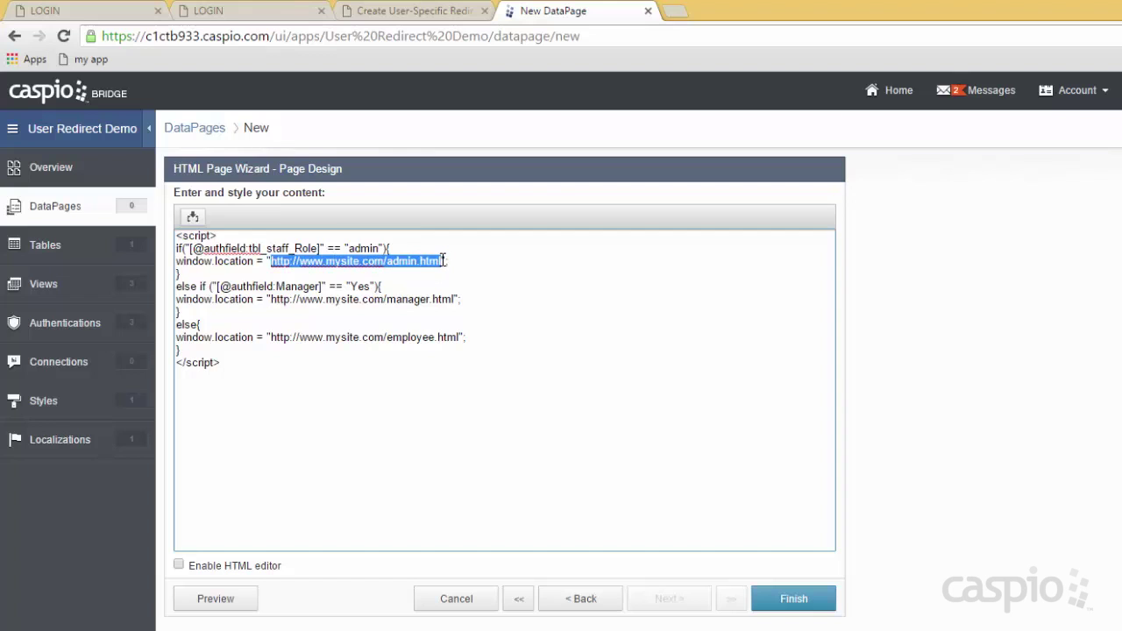
{"action": "type", "text": "http://someapp.com/np/apps/user_redirect_vid/admin/index.html"}
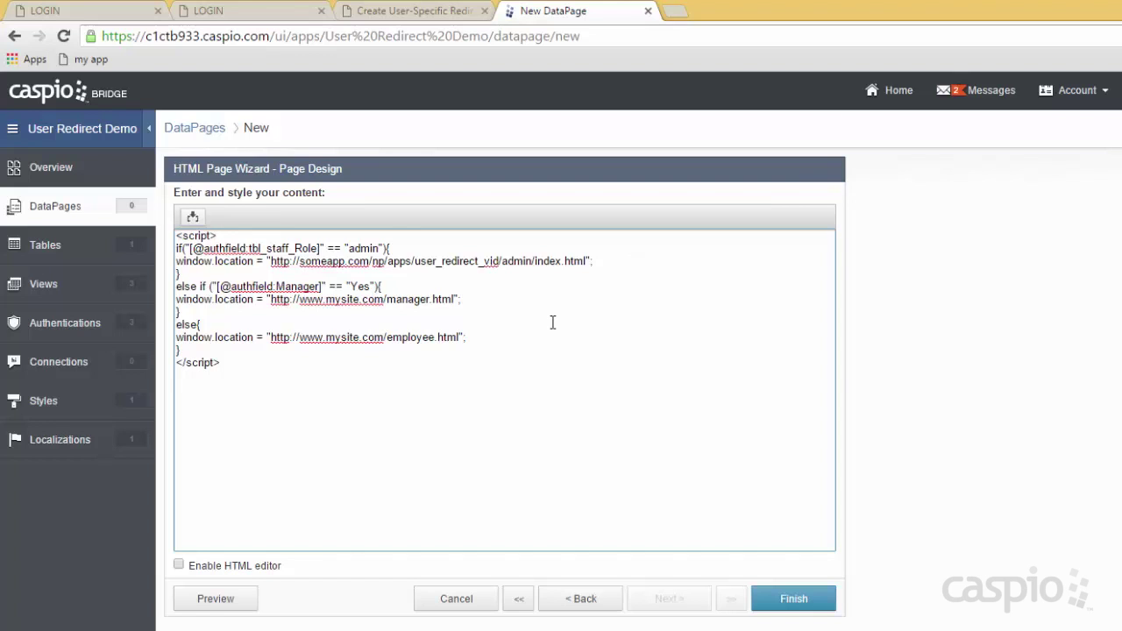
Paste the manager portal URL and make the manager condition test tbl_staff_Role for 'manager'.
{"action": "left_click_drag", "start_coordinate": [272, 299], "coordinate": [452, 296]}
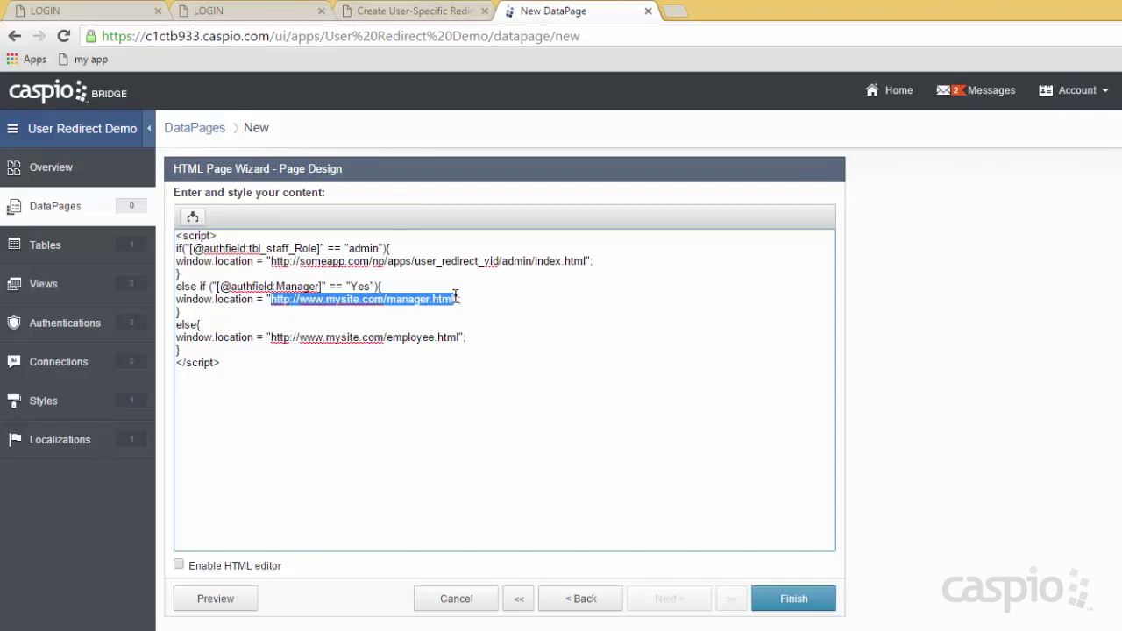
{"action": "type", "text": "http://someapp.com/np/apps/user_redirect_vid/manager/index.html"}
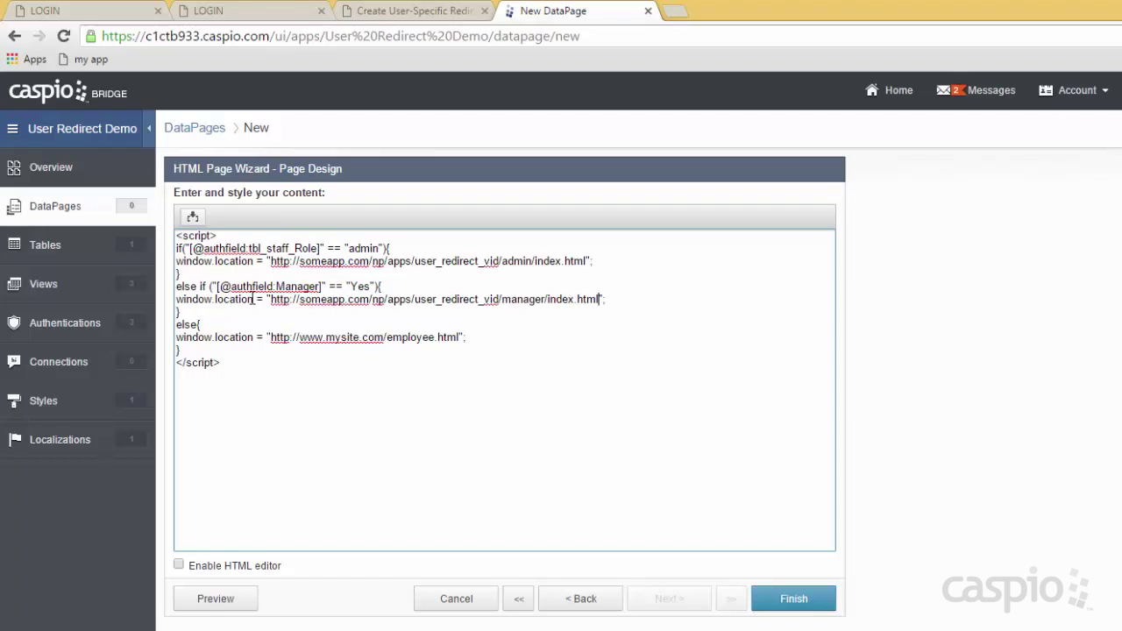
{"action": "left_click_drag", "start_coordinate": [217, 286], "coordinate": [325, 286]}
{"action": "key", "text": "Delete"}
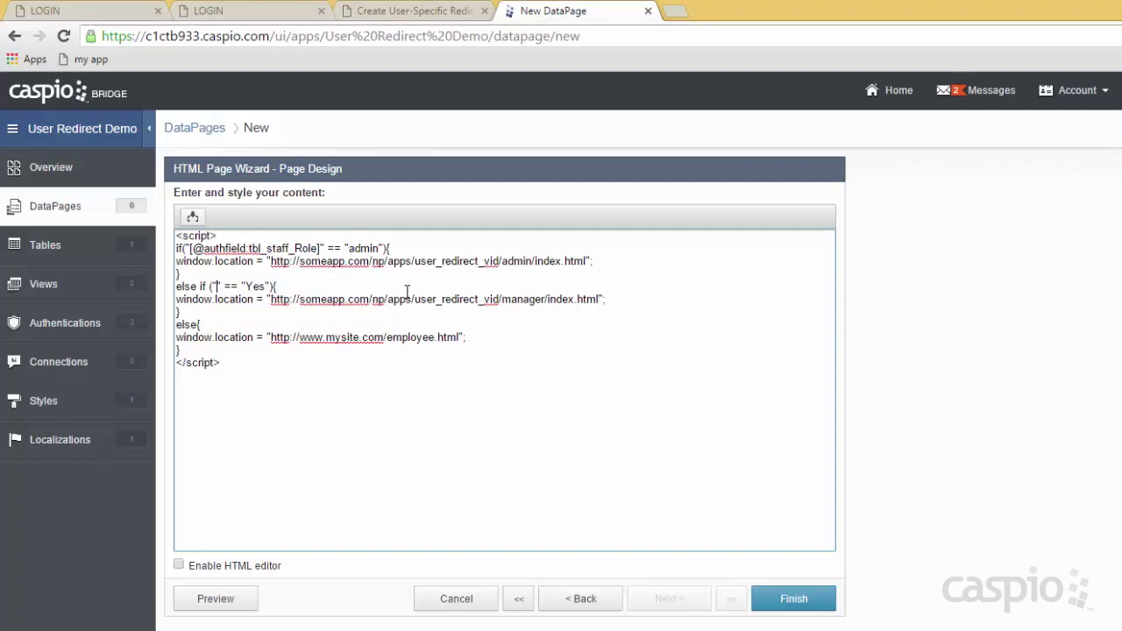
{"action": "left_click", "coordinate": [195, 218]}
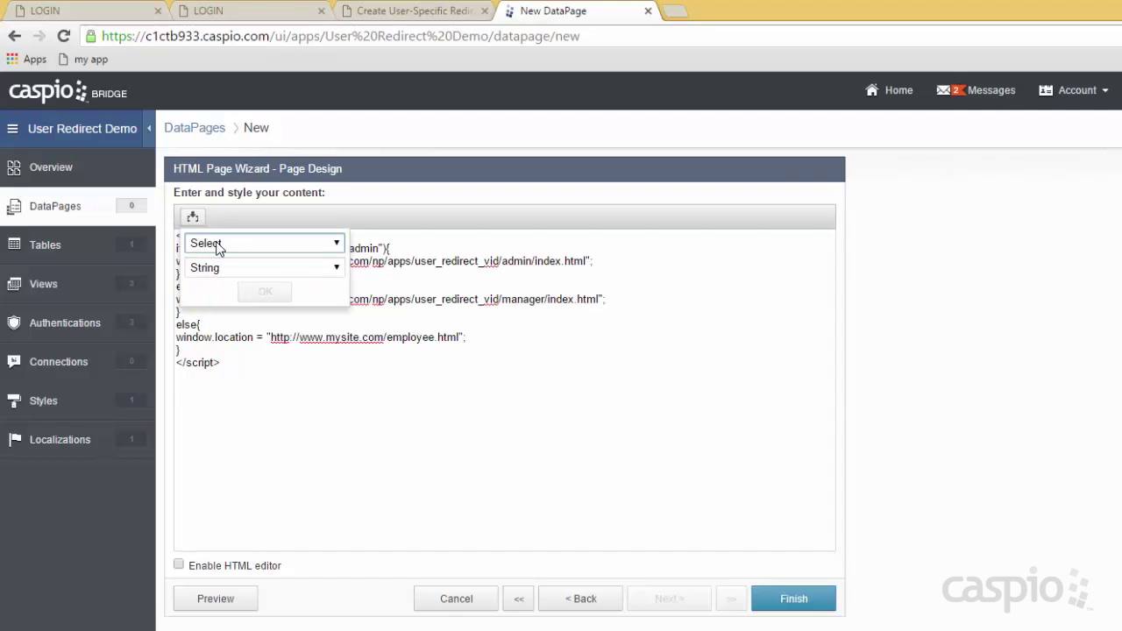
{"action": "left_click", "coordinate": [219, 244]}
{"action": "left_click", "coordinate": [231, 330]}
{"action": "left_click", "coordinate": [263, 292]}
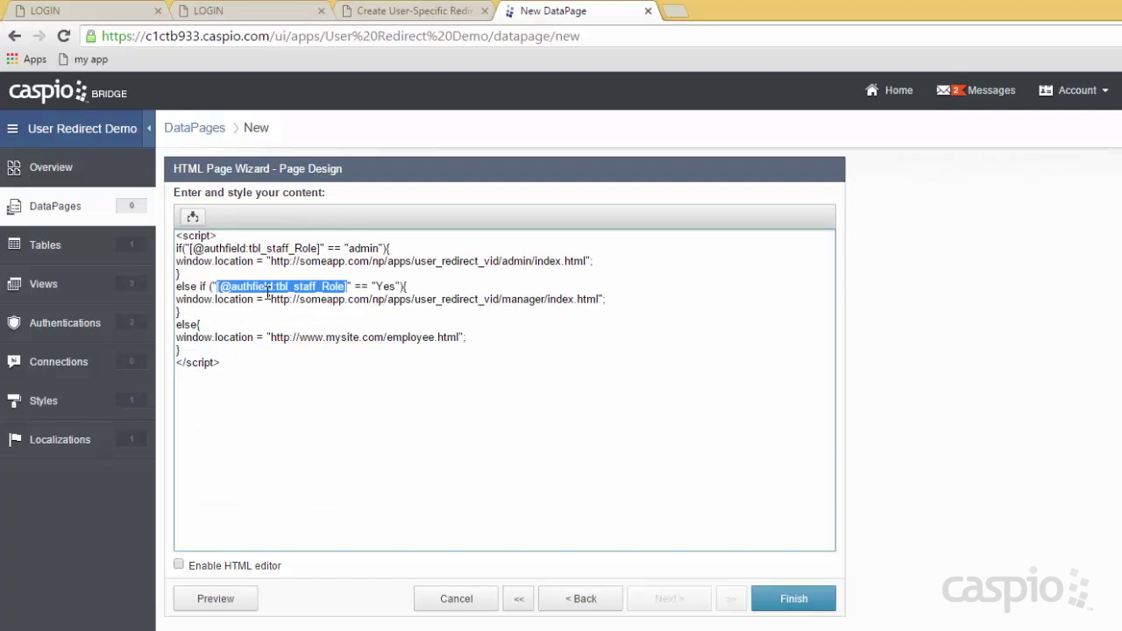
{"action": "left_click", "coordinate": [372, 288]}
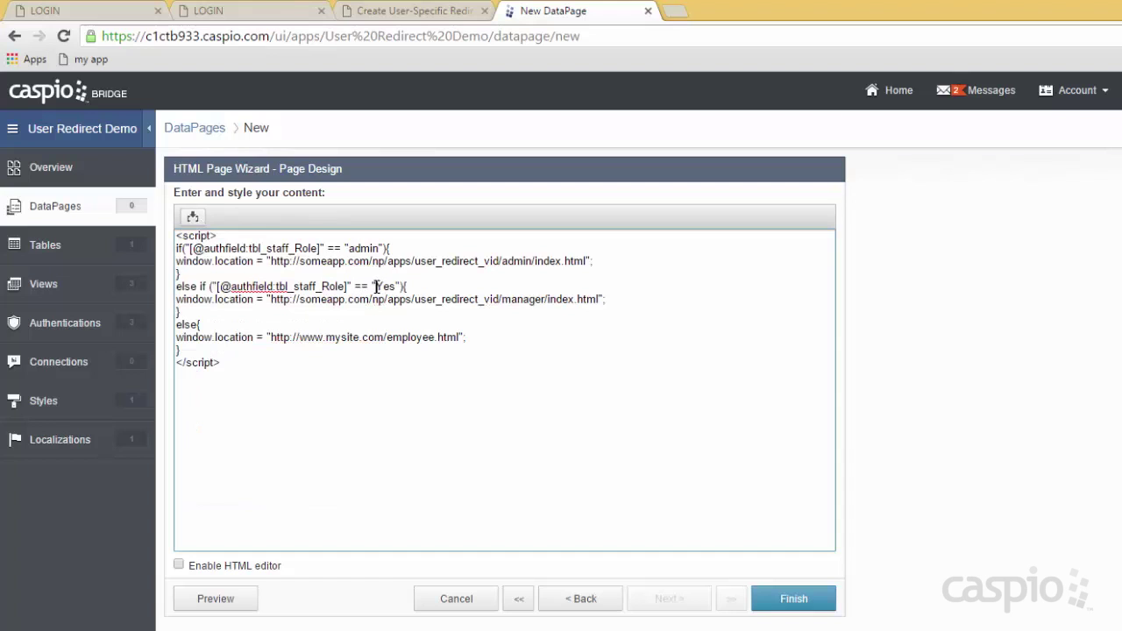
{"action": "left_click_drag", "start_coordinate": [380, 286], "coordinate": [394, 286]}
{"action": "type", "text": "manager"}
Point the fallback redirect to the staff portal URL and save the Login Screen DataPage.
{"action": "left_click_drag", "start_coordinate": [270, 336], "coordinate": [458, 337]}
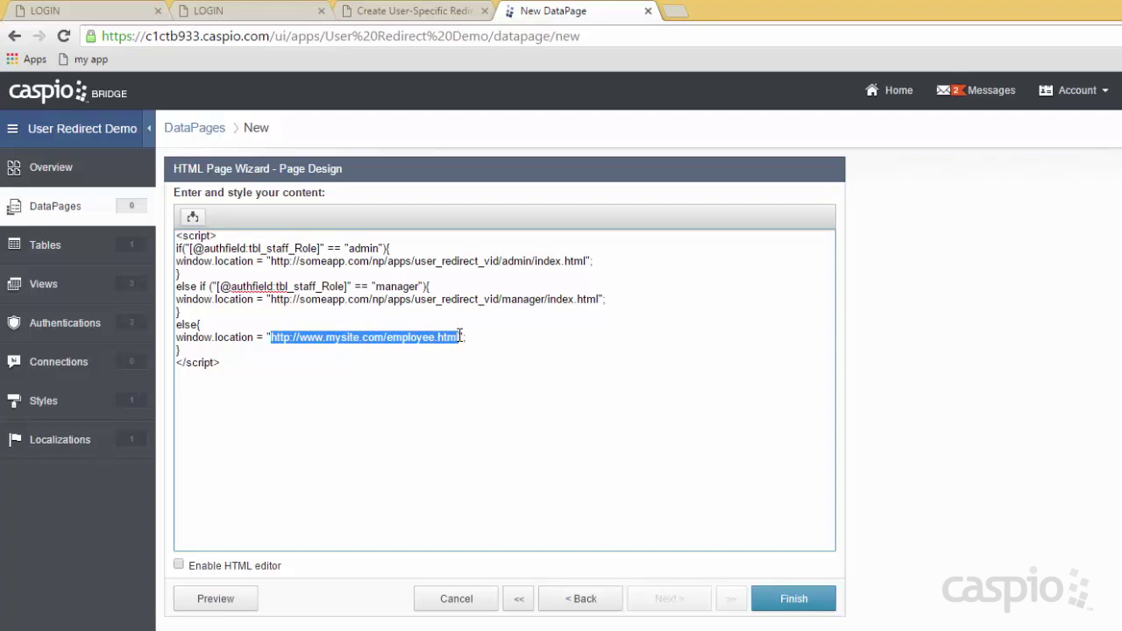
{"action": "type", "text": "http://someapp.com/np/apps/user_redirect_vid/staff/index.html"}
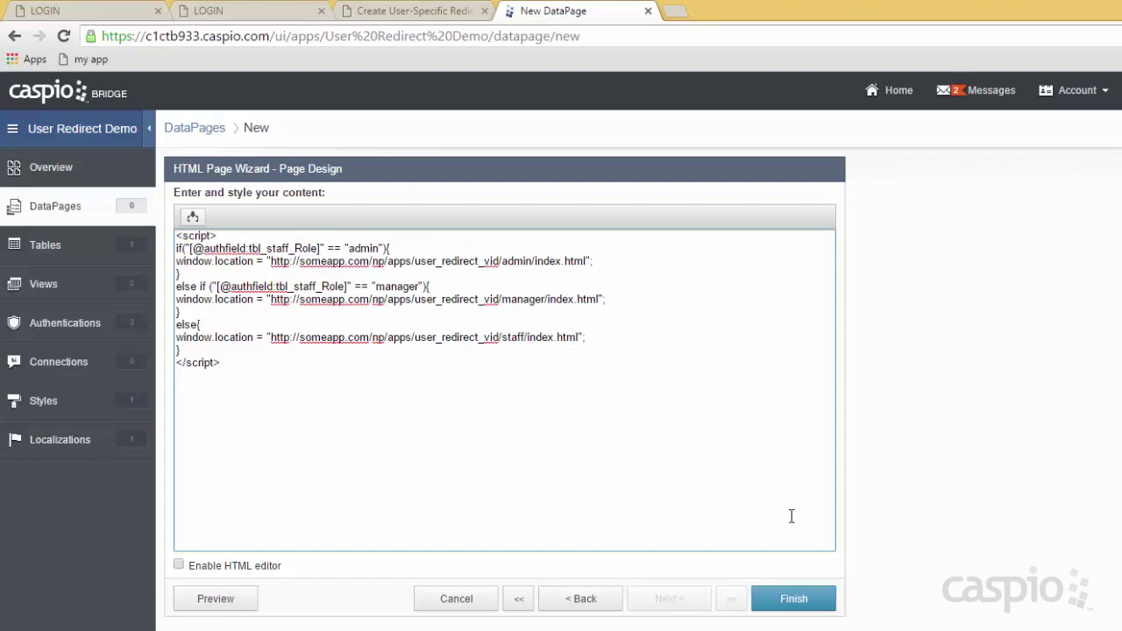
{"action": "left_click", "coordinate": [794, 599]}
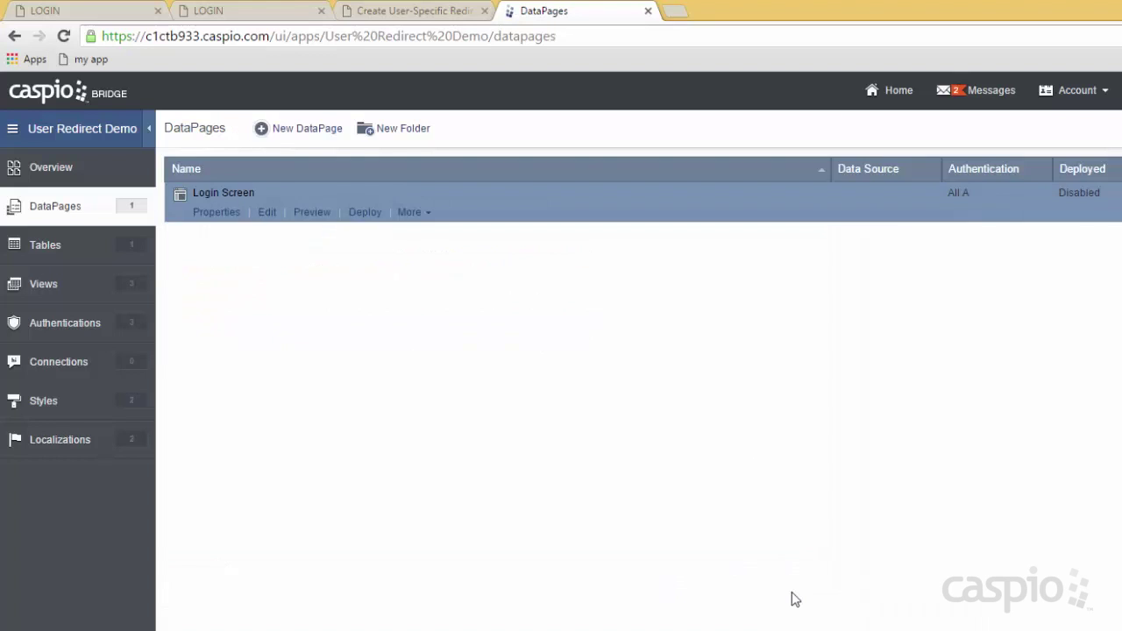
Enable deployment for Login Screen and copy its embed code.
{"action": "left_click", "coordinate": [361, 214]}
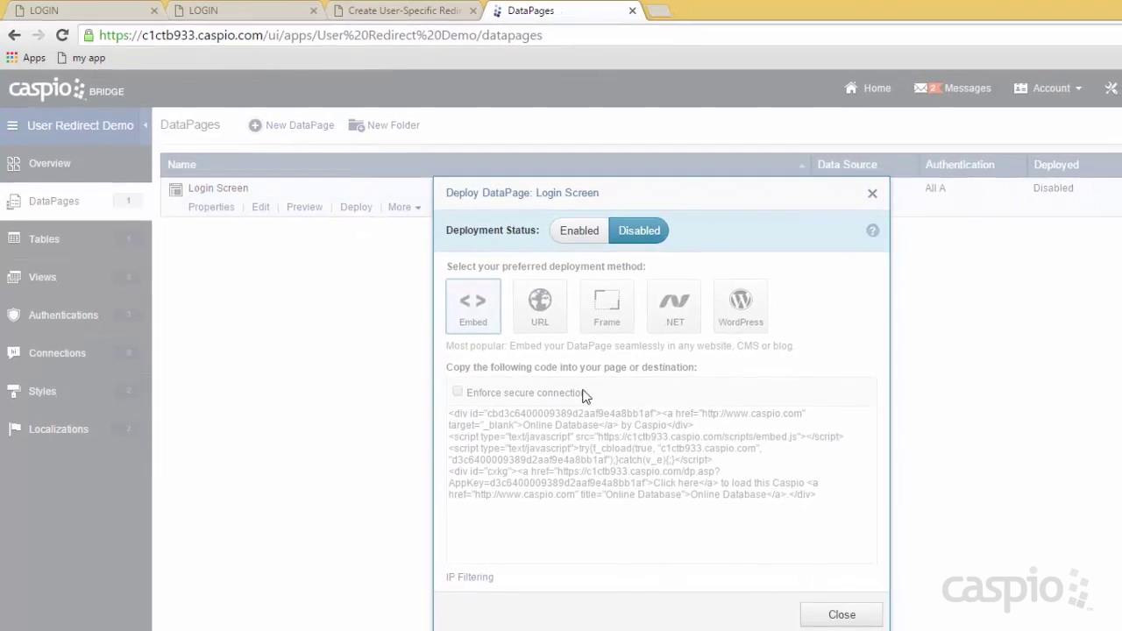
{"action": "left_click", "coordinate": [594, 244]}
{"action": "left_click", "coordinate": [603, 442]}
{"action": "key", "text": "ctrl+c"}
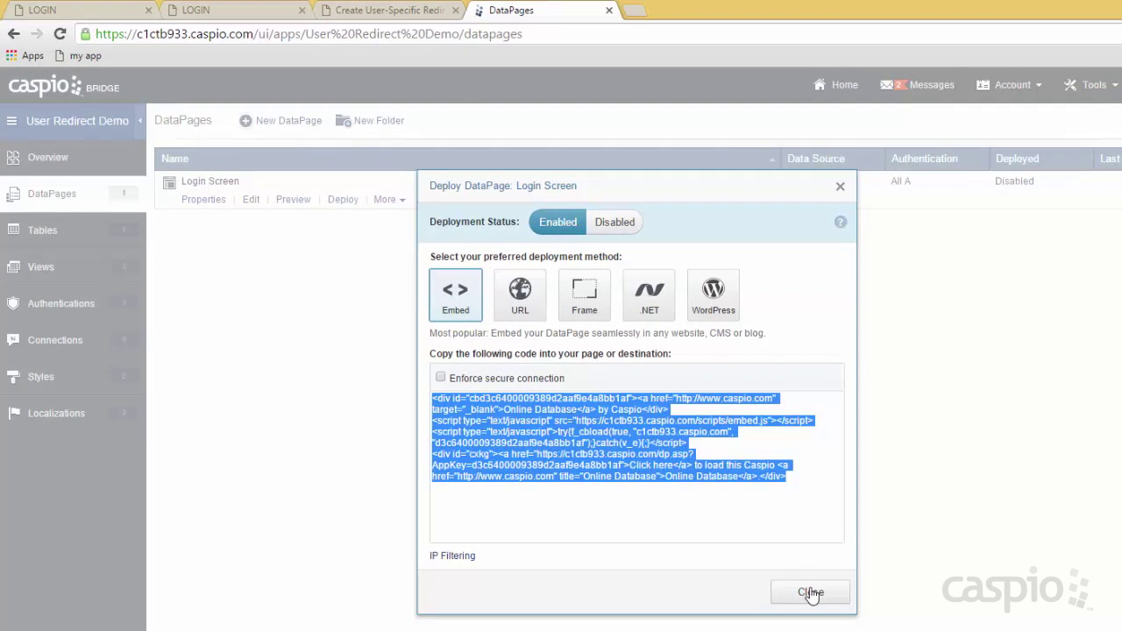
{"action": "left_click", "coordinate": [810, 593]}
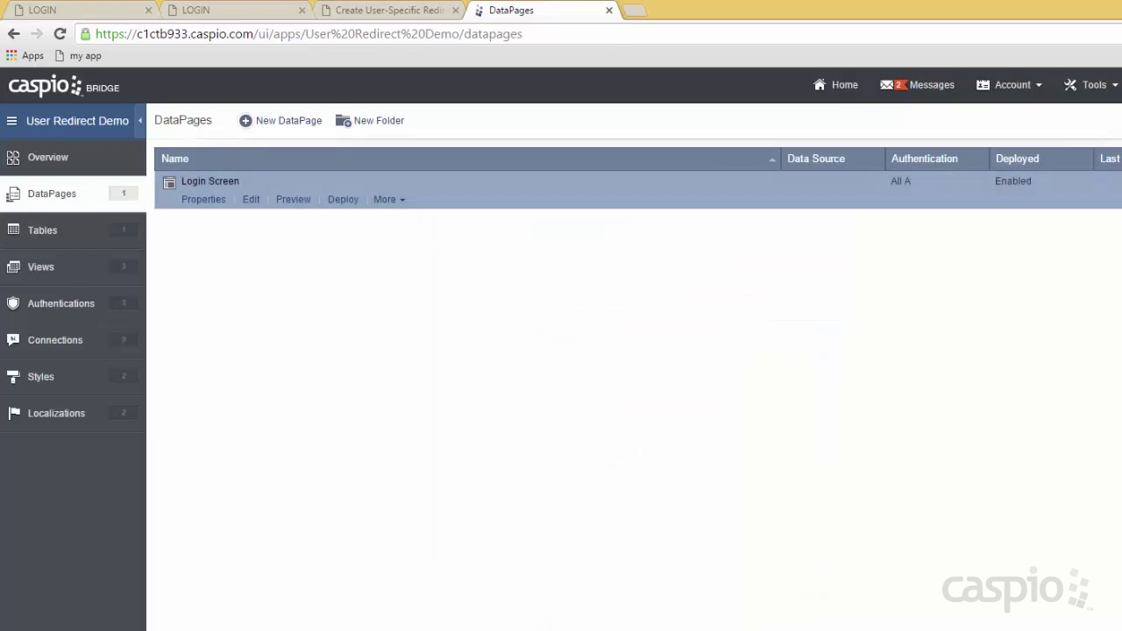
Paste the embed code over LOGIN SCREEN in login.html in Notepad++ and save.
{"action": "key", "text": "alt+Tab"}
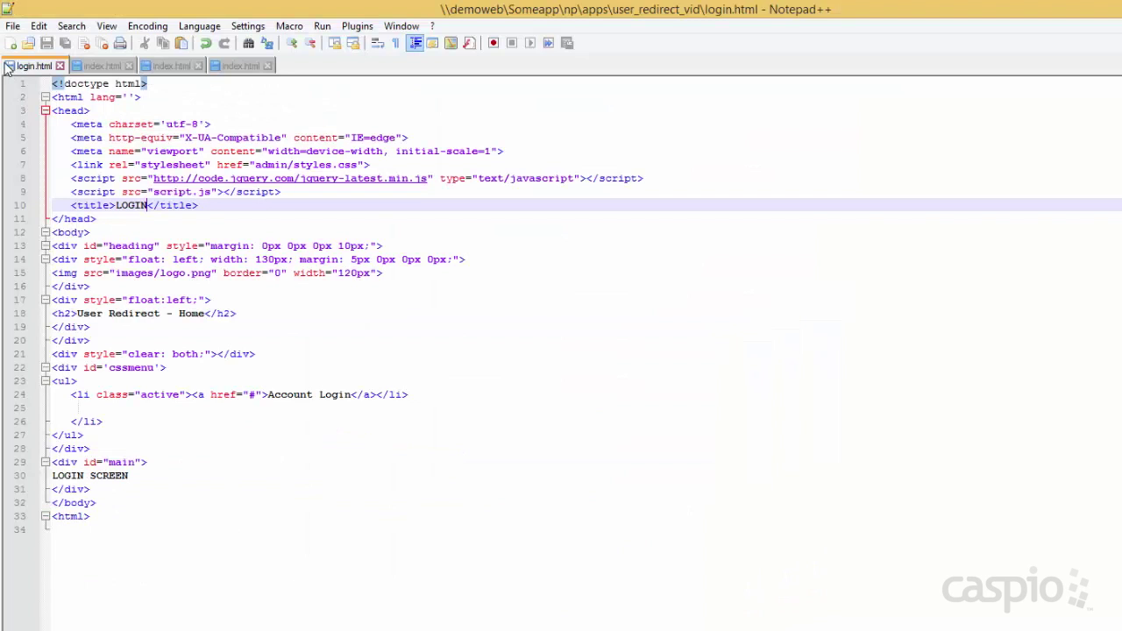
{"action": "left_click_drag", "start_coordinate": [147, 475], "coordinate": [53, 475]}
{"action": "key", "text": "ctrl+v"}
{"action": "key", "text": "ctrl+s"}
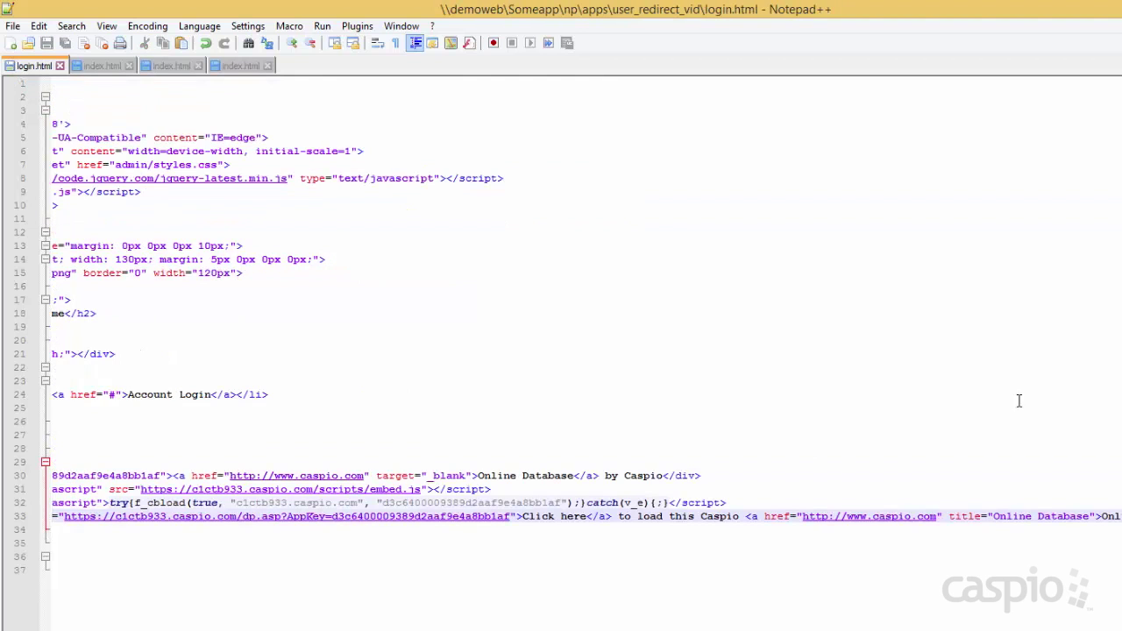
{"action": "key", "text": "alt+Tab"}
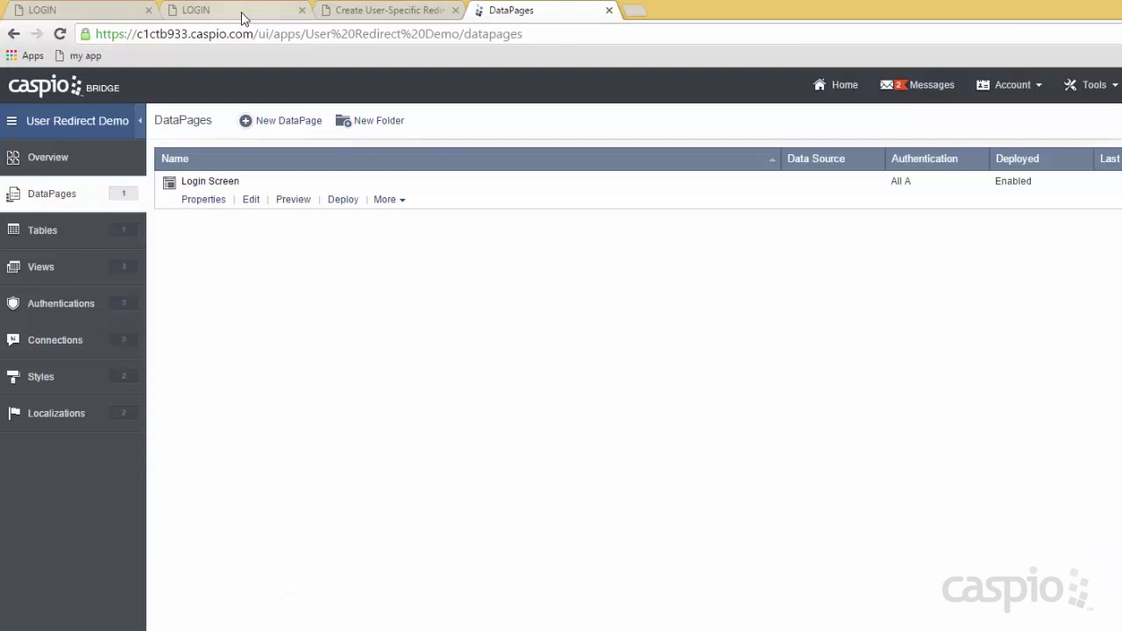
Reload the embedded login page and sign in as the admin user, letting Chrome save the password.
{"action": "left_click", "coordinate": [241, 11]}
{"action": "left_click", "coordinate": [60, 34]}
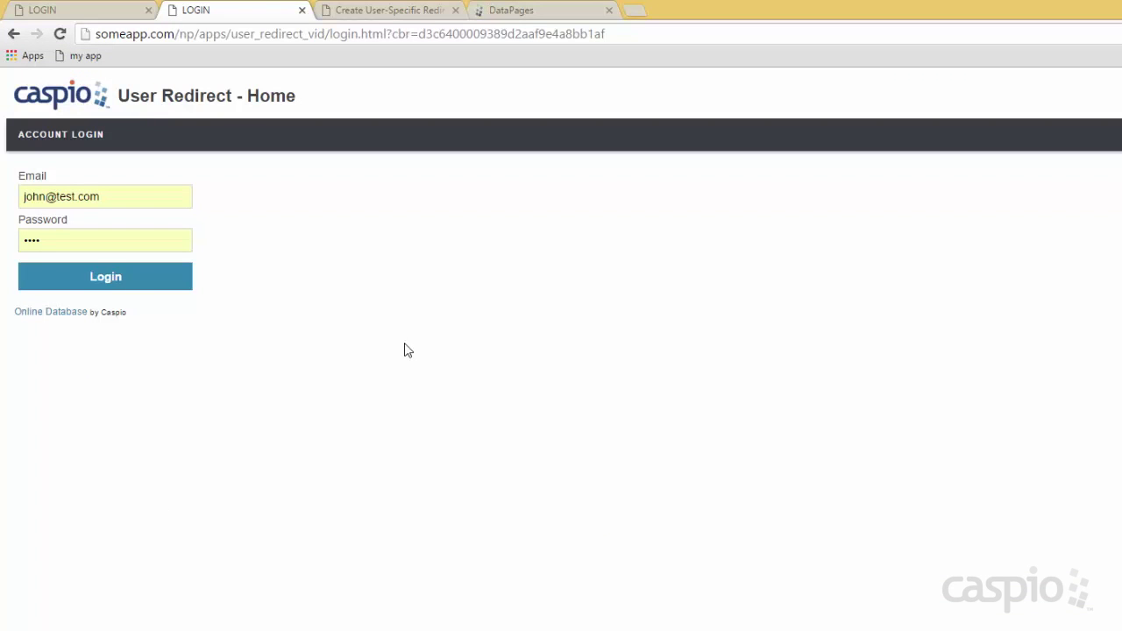
{"action": "left_click", "coordinate": [133, 196]}
{"action": "type", "text": "kelly@test.com"}
{"action": "key", "text": "Tab"}
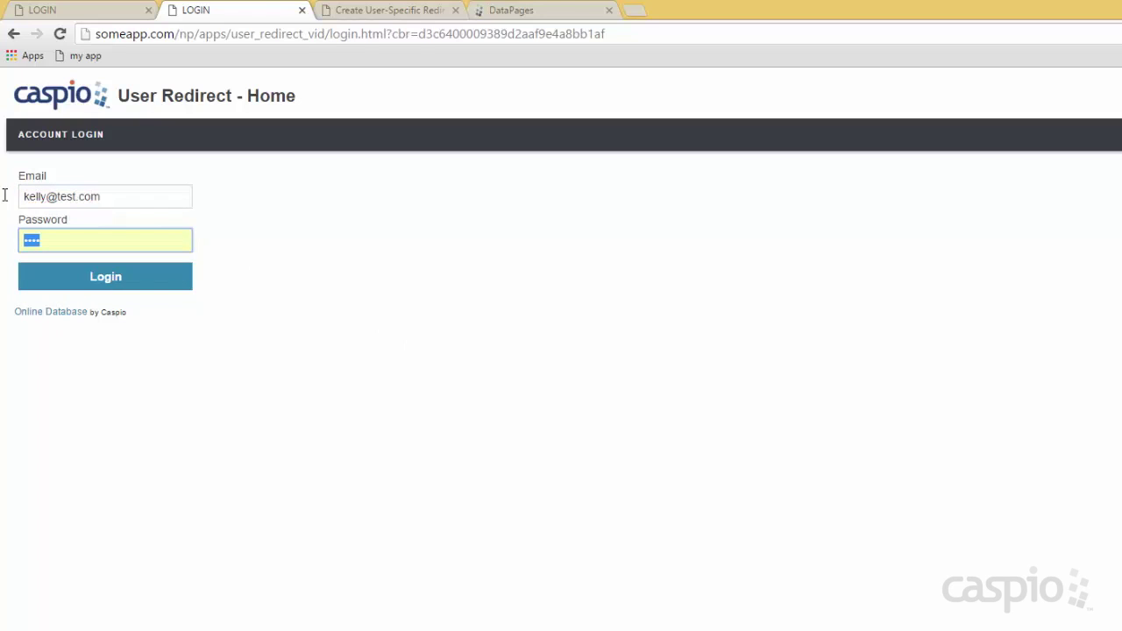
{"action": "key", "text": "Return"}
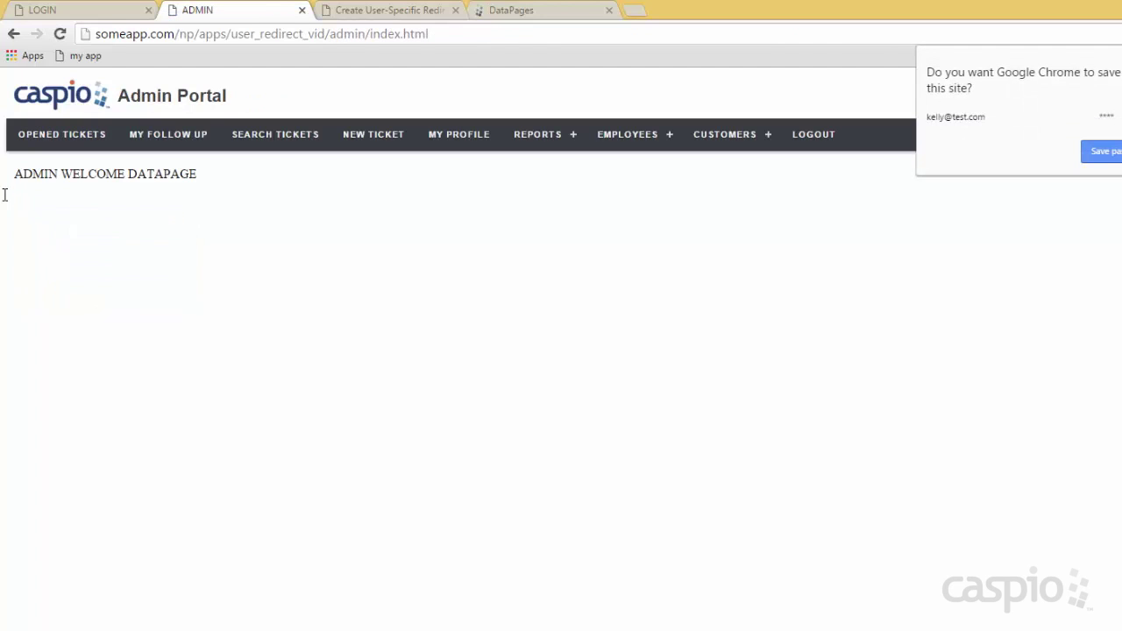
{"action": "left_click", "coordinate": [1099, 154]}
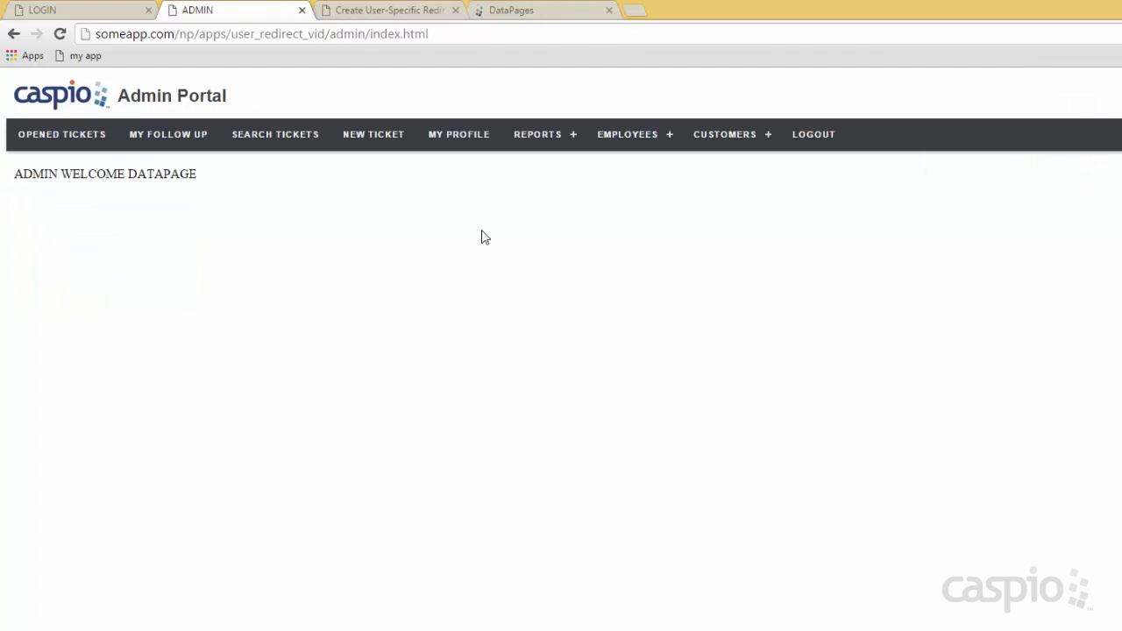
{"action": "key", "text": "alt+Tab"}
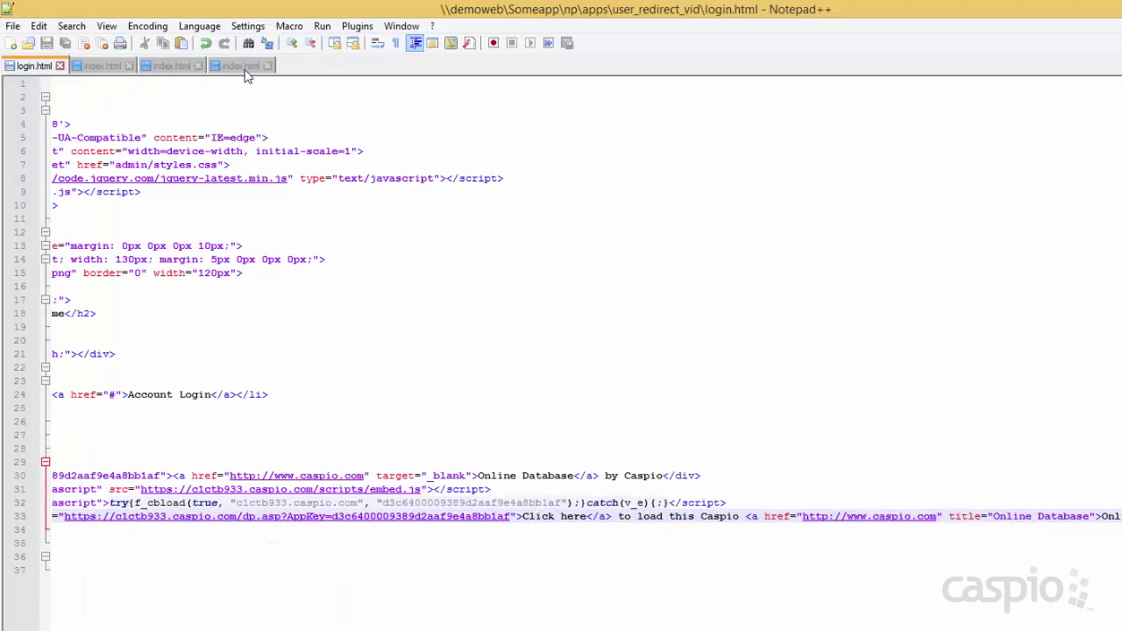
Review the admin, manager and staff index.html files in Notepad++.
{"action": "left_click", "coordinate": [239, 70]}
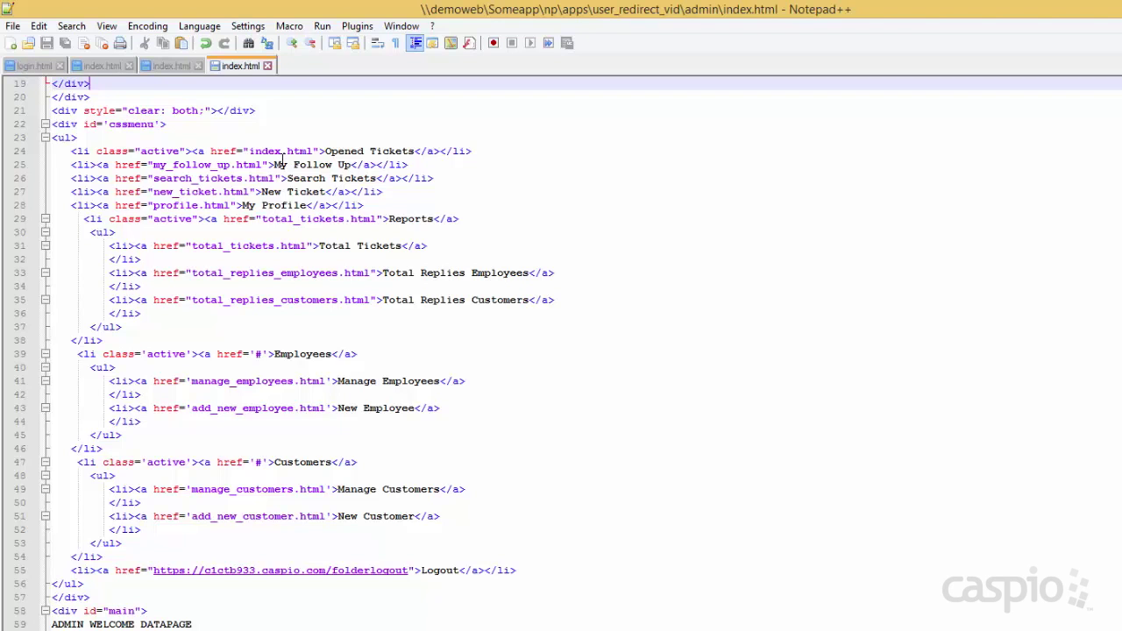
{"action": "scroll", "coordinate": [333, 243], "scroll_direction": "up", "scroll_amount": 6}
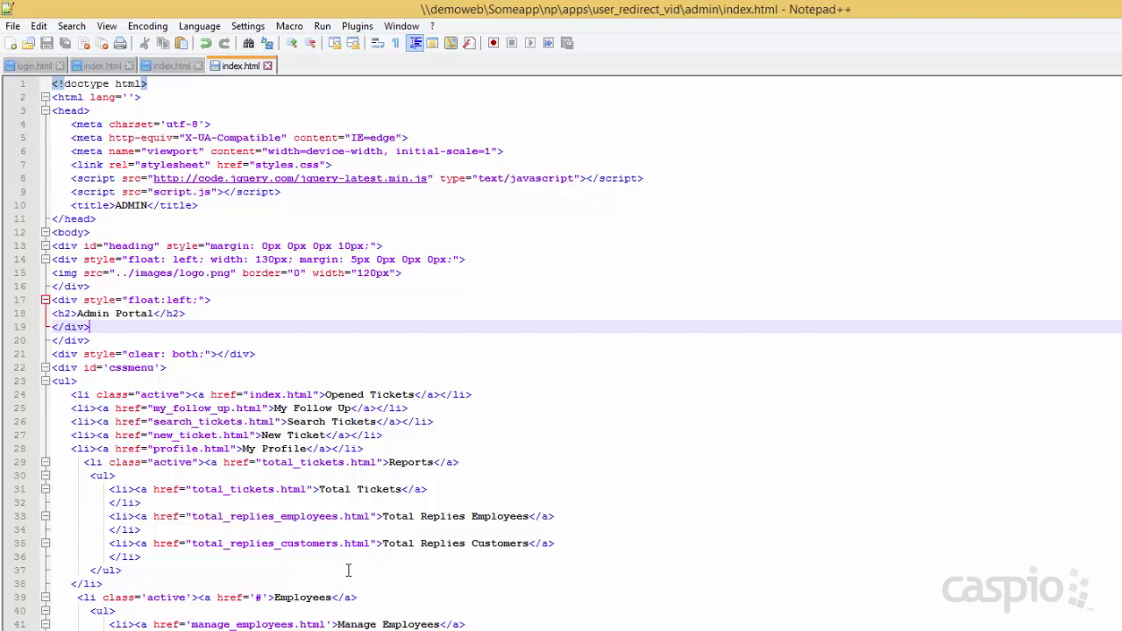
{"action": "left_click", "coordinate": [169, 70]}
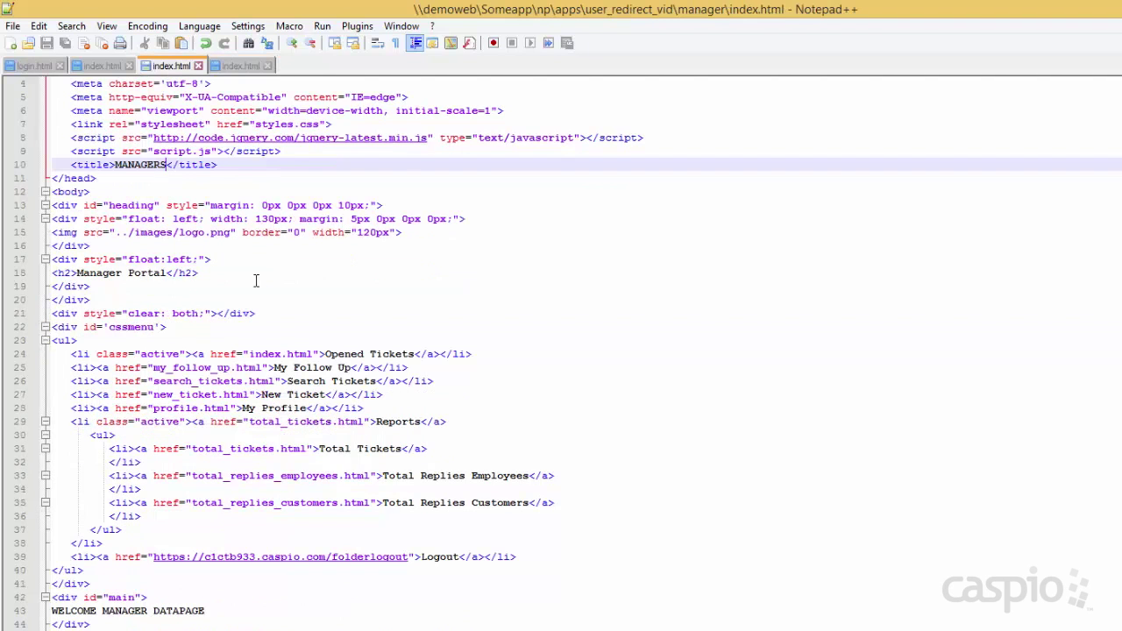
{"action": "left_click", "coordinate": [106, 69]}
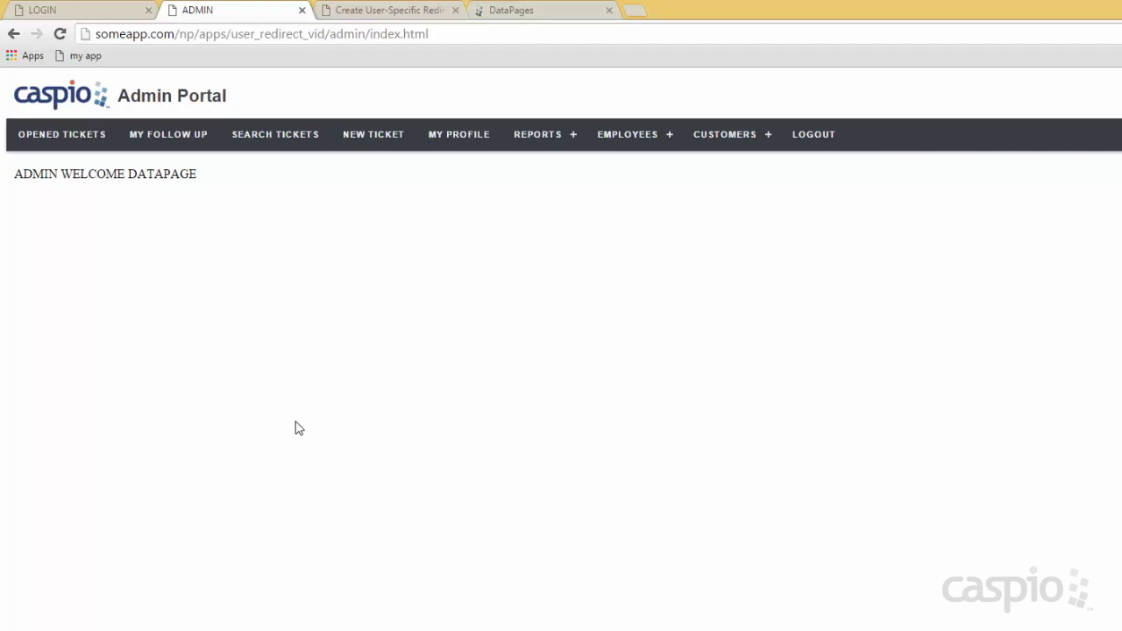
Create DataPage folders named Admin, Manager and Staff Shared.
{"action": "left_click", "coordinate": [540, 12]}
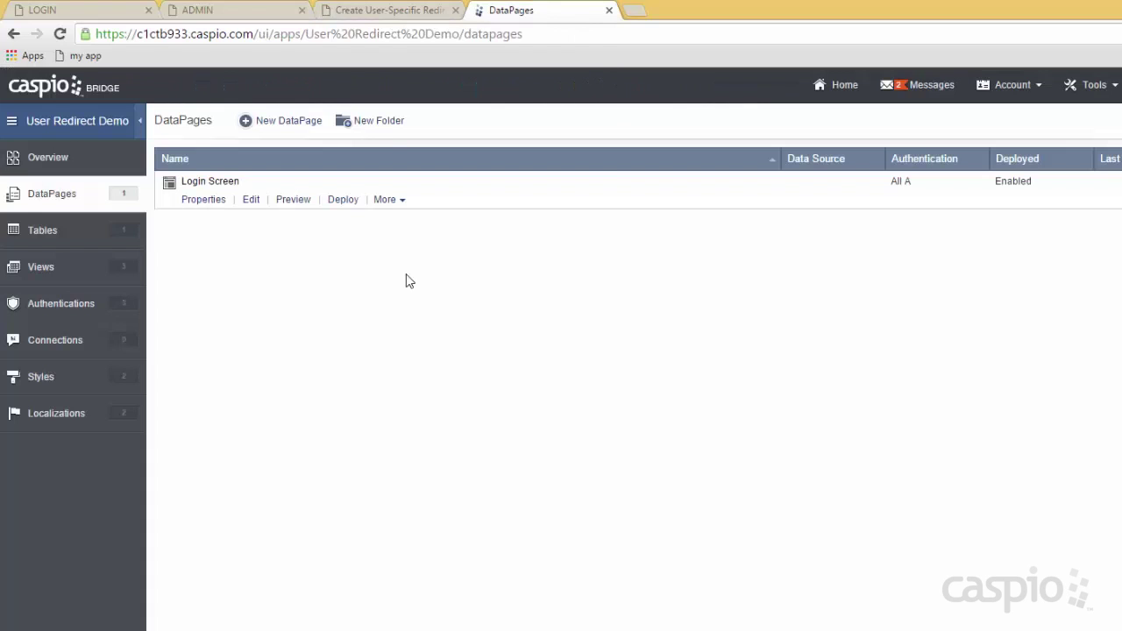
{"action": "left_click", "coordinate": [385, 128]}
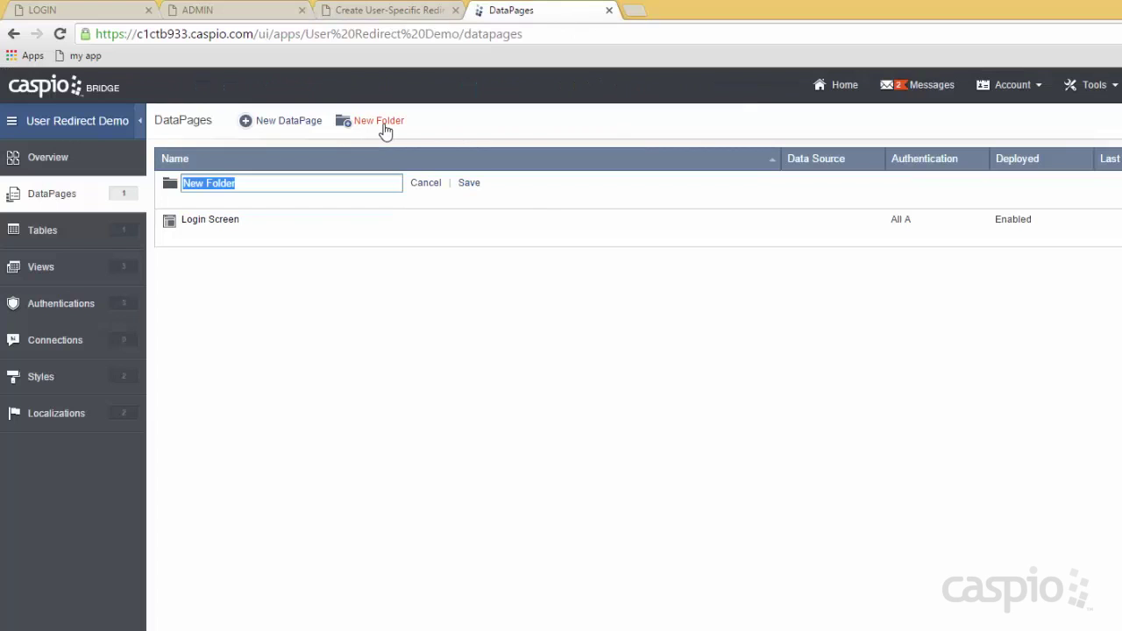
{"action": "type", "text": "Admin"}
{"action": "key", "text": "Return"}
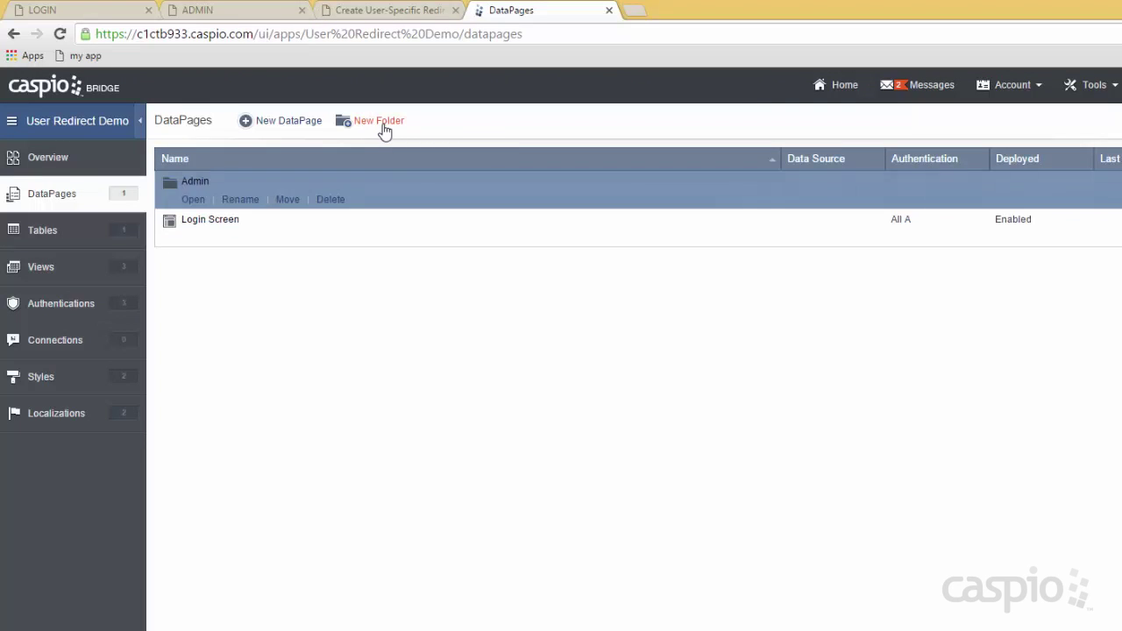
{"action": "left_click", "coordinate": [385, 128]}
{"action": "type", "text": "Manager"}
{"action": "key", "text": "Return"}
{"action": "left_click", "coordinate": [386, 128]}
{"action": "type", "text": "Staff Shared"}
{"action": "left_click", "coordinate": [467, 184]}
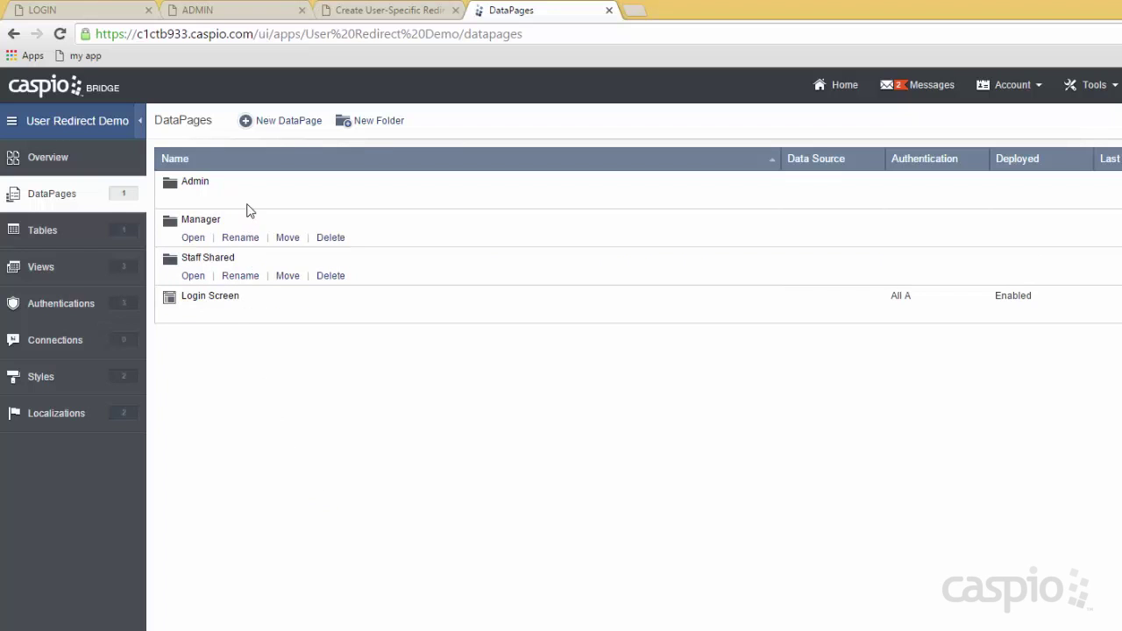
Open the Staff Shared folder and start a new DataPage in it.
{"action": "mouse_move", "coordinate": [252, 206]}
{"action": "left_click", "coordinate": [196, 277]}
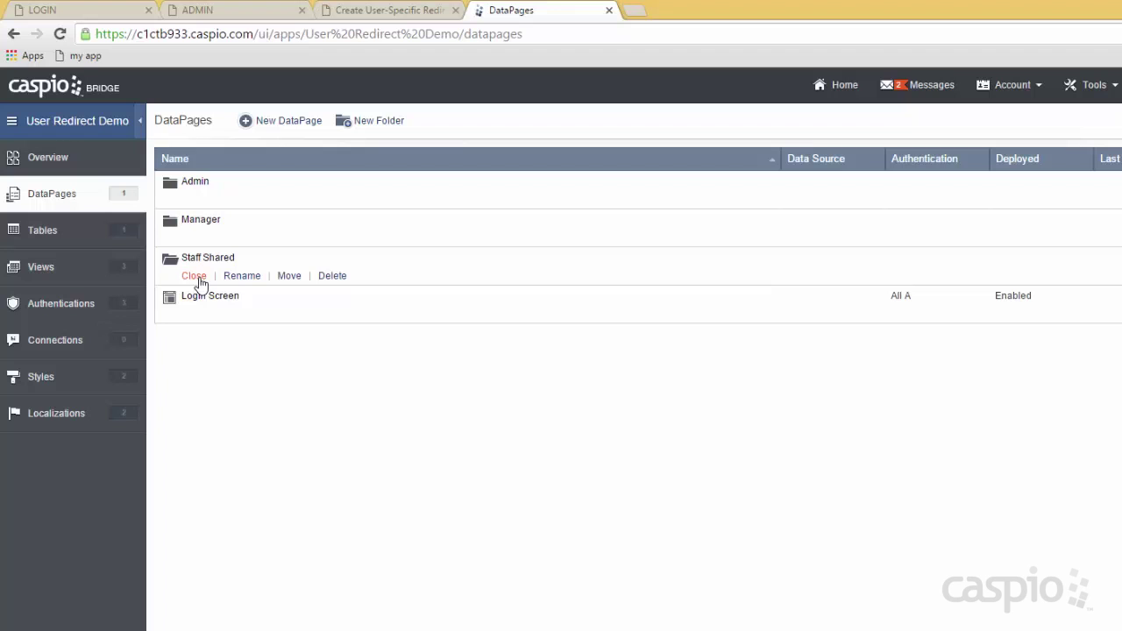
{"action": "left_click", "coordinate": [290, 128]}
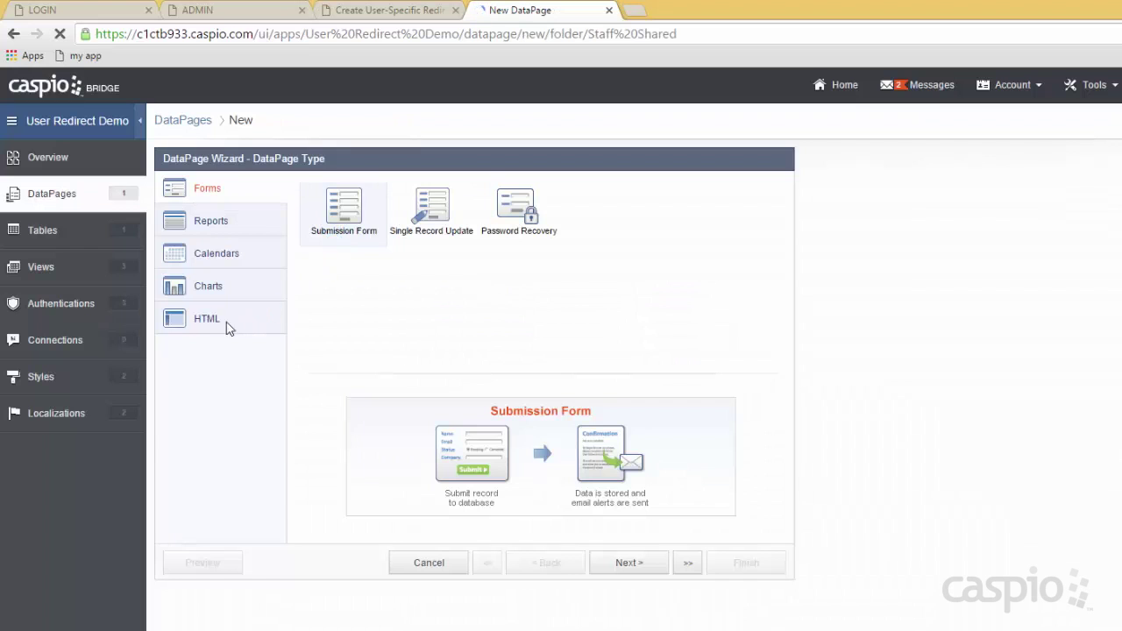
Set up an HTML Page named Welcome Screen with advanced options, parameters and the shared all-users authentication.
{"action": "left_click", "coordinate": [204, 324]}
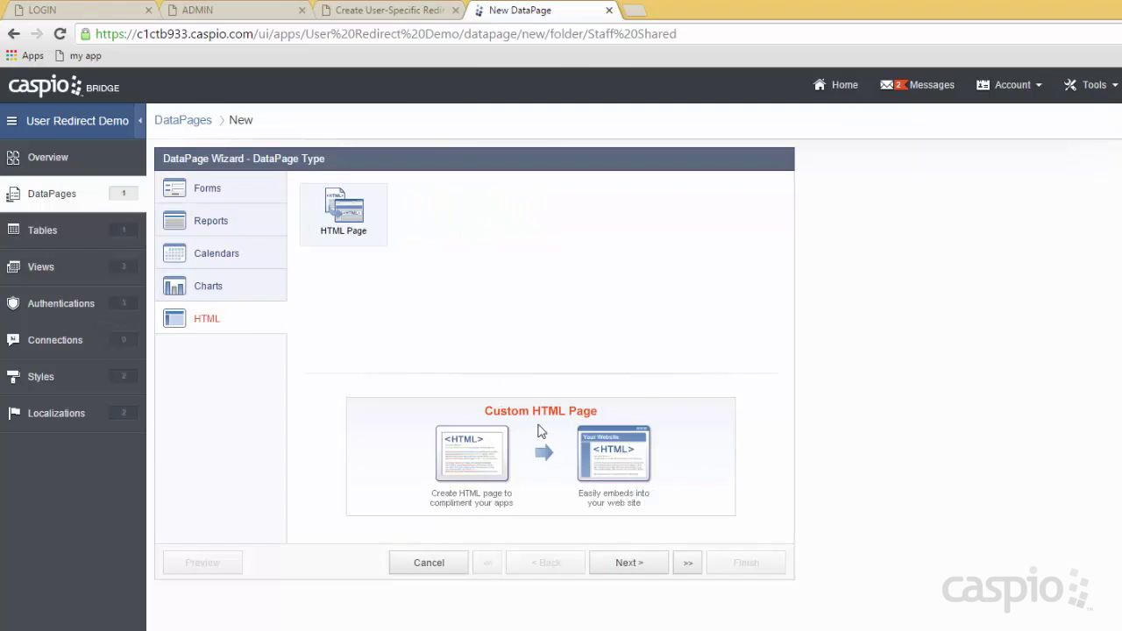
{"action": "left_click", "coordinate": [624, 564]}
{"action": "left_click_drag", "start_coordinate": [487, 233], "coordinate": [401, 232]}
{"action": "type", "text": "Welcome Sc"}
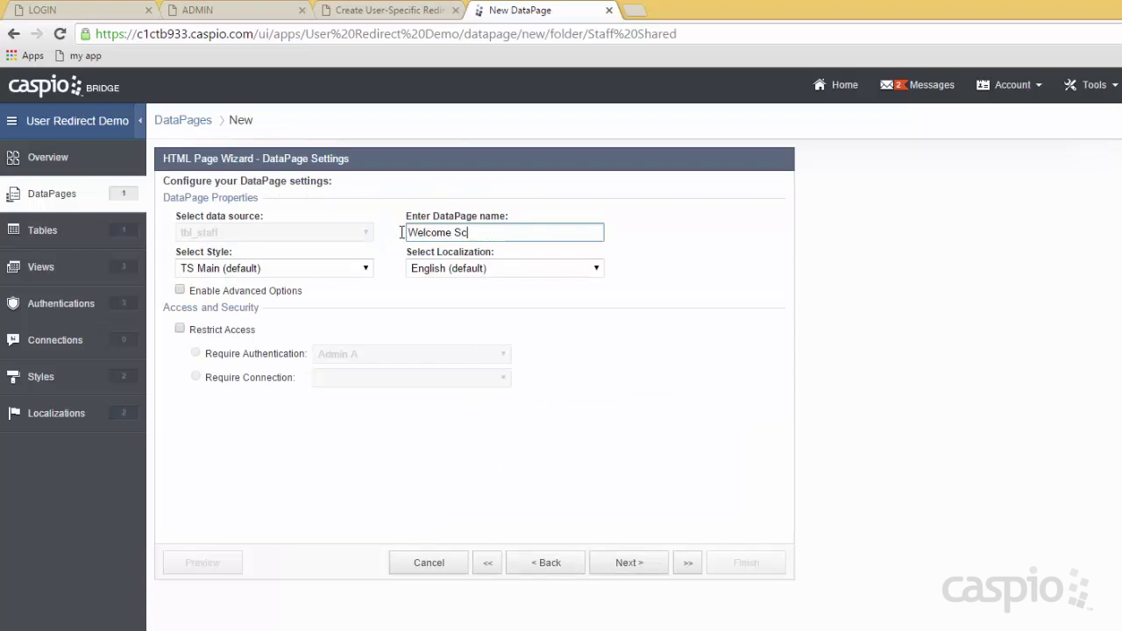
{"action": "left_click", "coordinate": [237, 291]}
{"action": "left_click", "coordinate": [457, 299]}
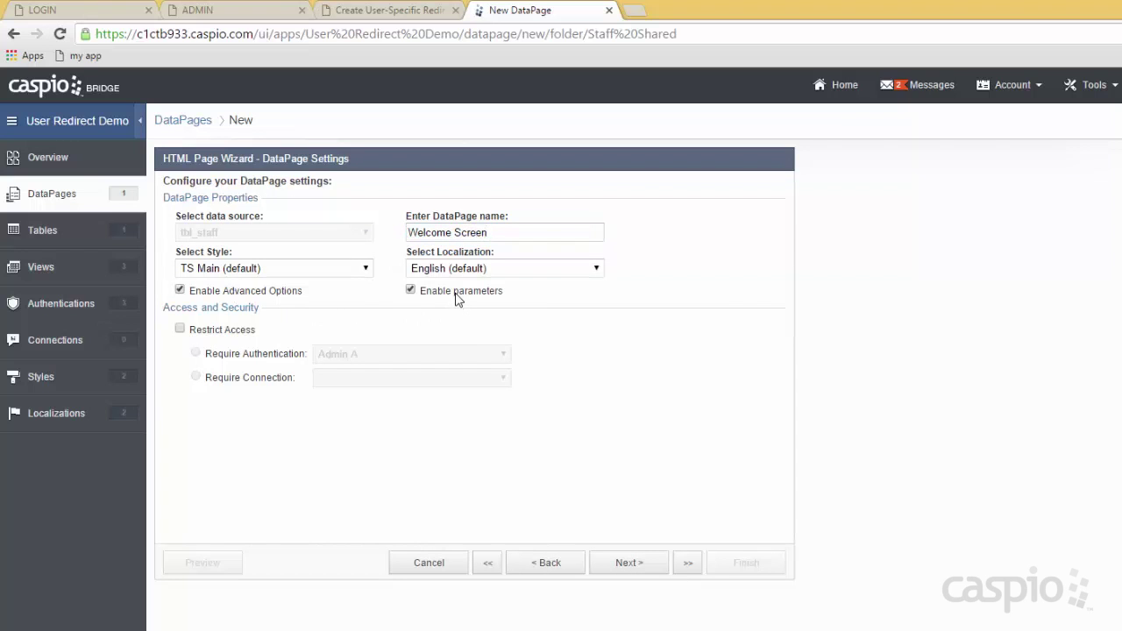
{"action": "left_click", "coordinate": [353, 355]}
{"action": "left_click", "coordinate": [360, 394]}
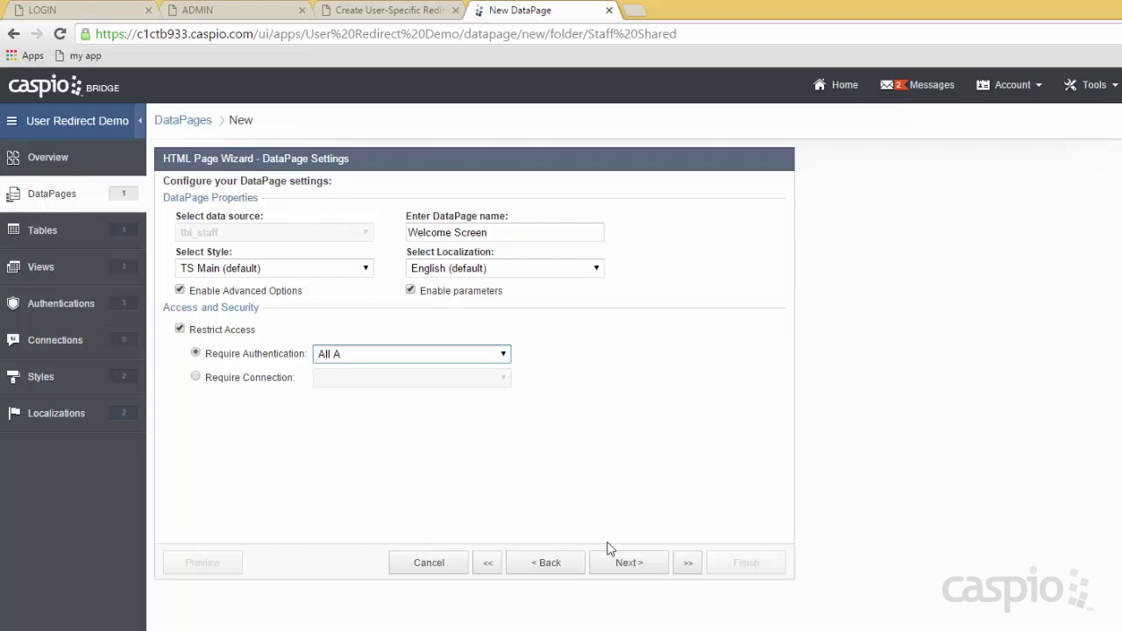
{"action": "left_click", "coordinate": [623, 566]}
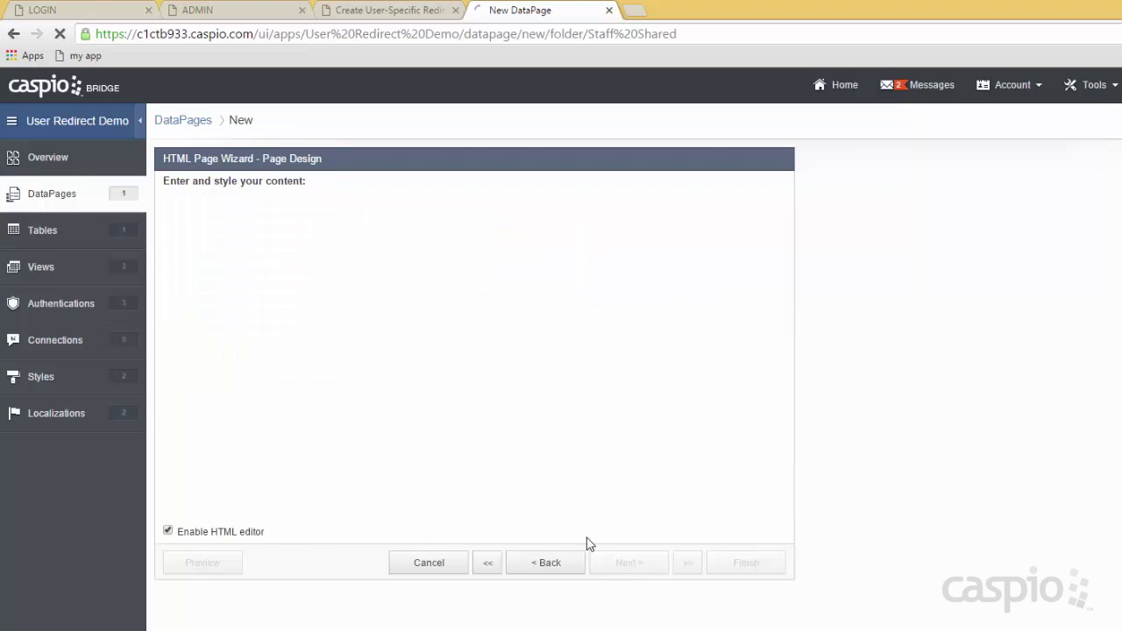
Write a plain-text Welcome greeting with the tbl_staff_Name field and finish the DataPage.
{"action": "left_click", "coordinate": [246, 535]}
{"action": "type", "text": "Welcome,"}
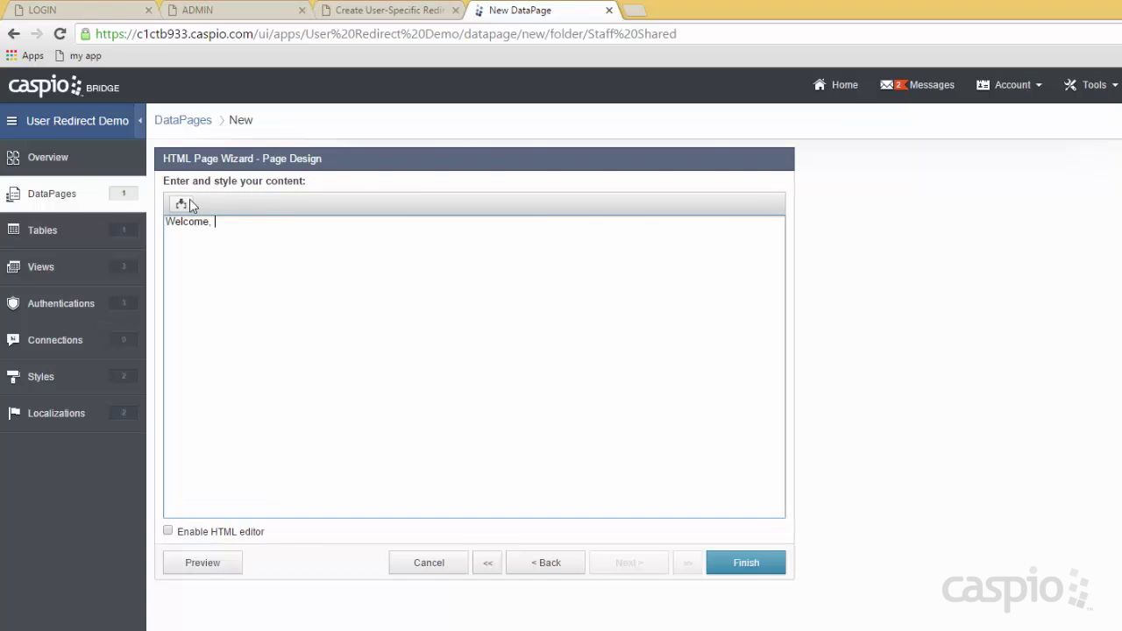
{"action": "left_click", "coordinate": [181, 204]}
{"action": "left_click", "coordinate": [210, 228]}
{"action": "key", "text": "Escape"}
{"action": "key", "text": "Down"}
{"action": "left_click", "coordinate": [250, 274]}
{"action": "left_click", "coordinate": [376, 224]}
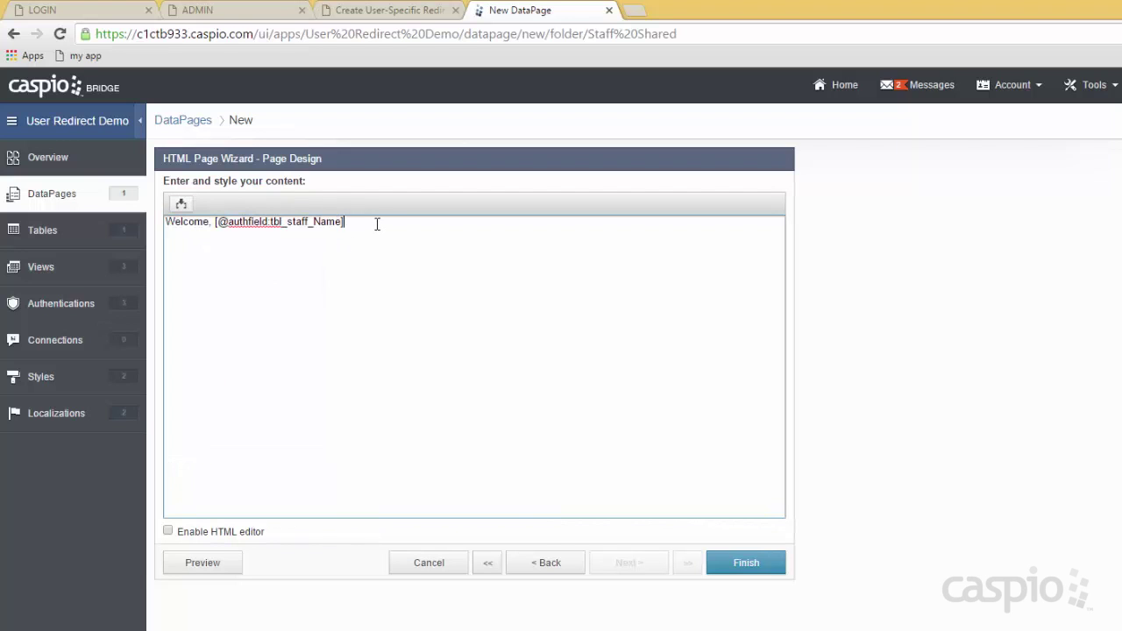
{"action": "left_click", "coordinate": [741, 563]}
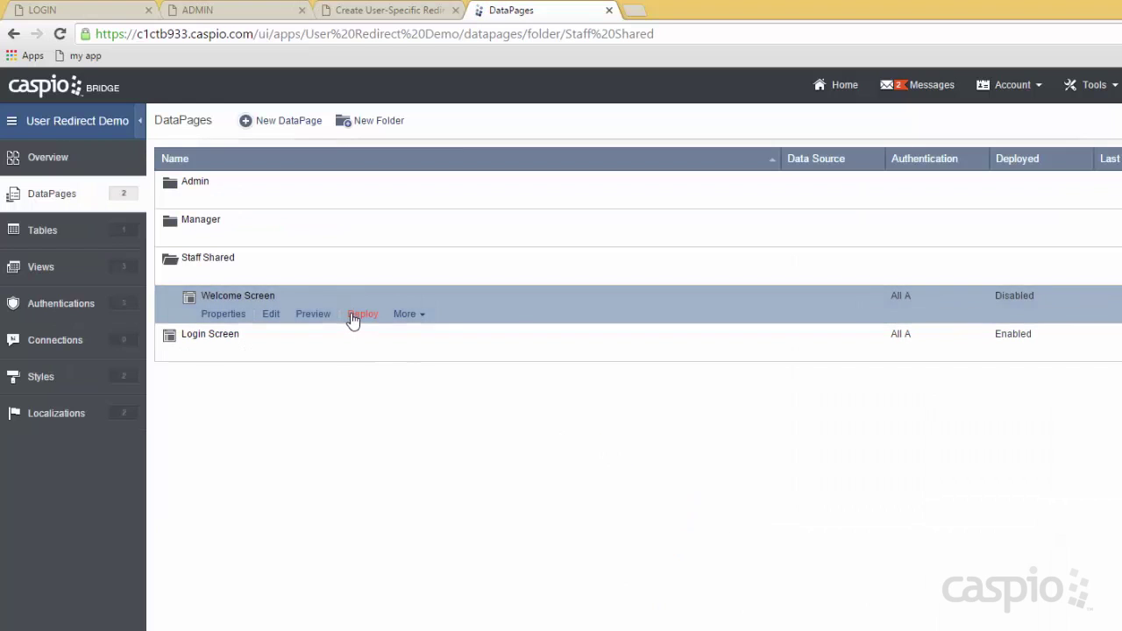
Enable deployment for Welcome Screen and copy its embed code.
{"action": "left_click", "coordinate": [355, 315]}
{"action": "left_click", "coordinate": [558, 221]}
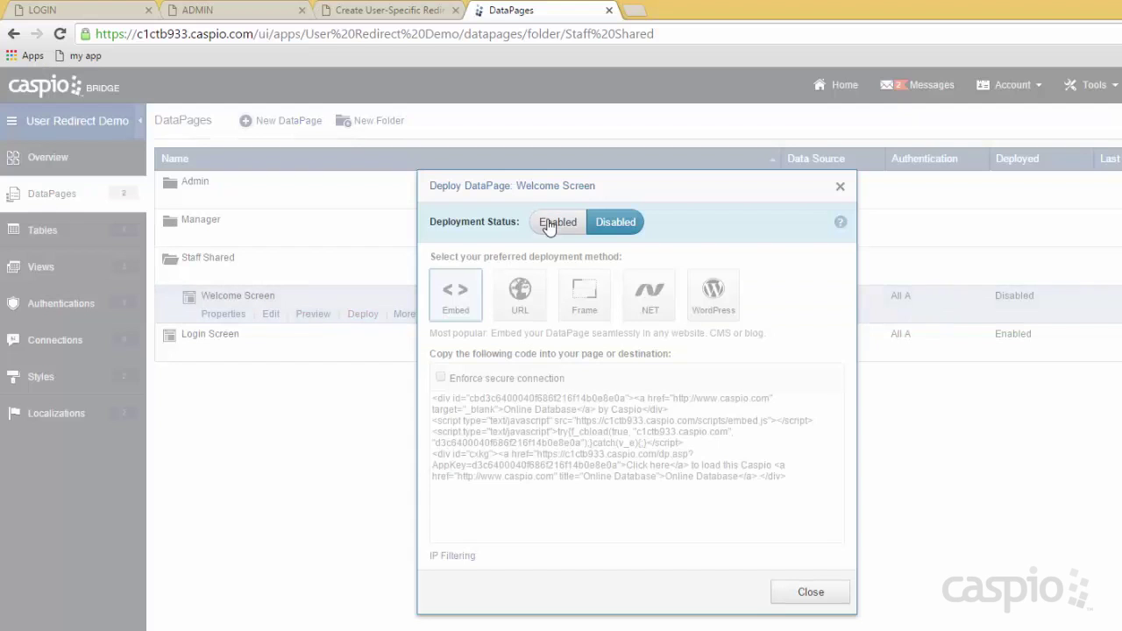
{"action": "left_click", "coordinate": [550, 419]}
{"action": "key", "text": "ctrl+c"}
{"action": "left_click", "coordinate": [810, 590]}
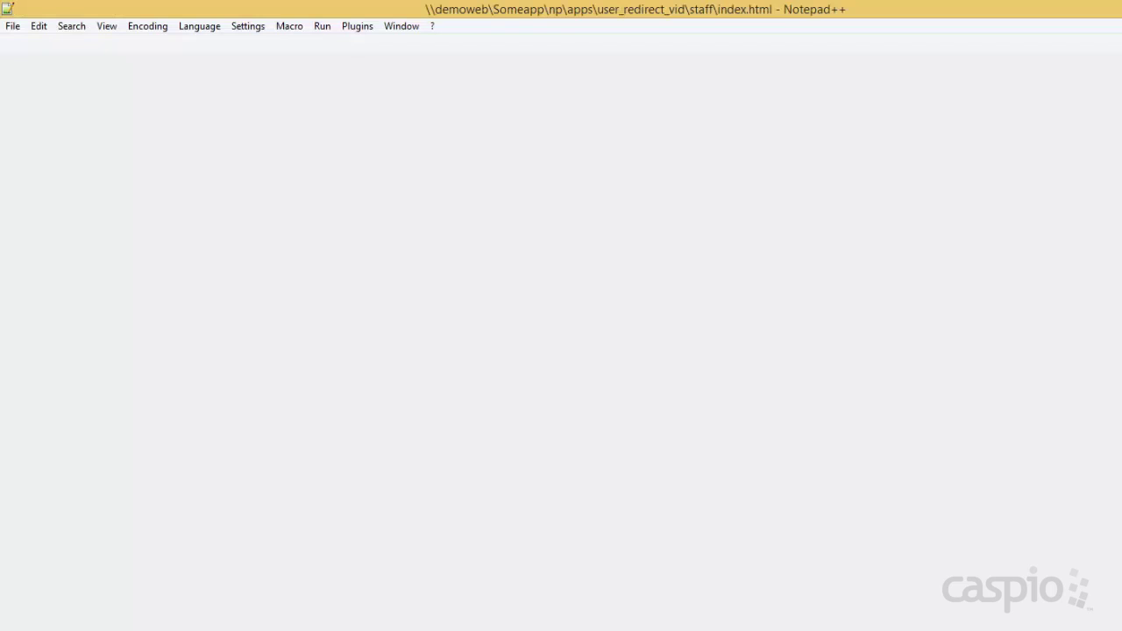
Paste the embed code over the WELCOME STAFF and WELCOME MANAGER DATAPAGE placeholders in their index.html files.
{"action": "key", "text": "alt+Tab"}
{"action": "left_click_drag", "start_coordinate": [213, 505], "coordinate": [28, 505]}
{"action": "key", "text": "ctrl+v"}
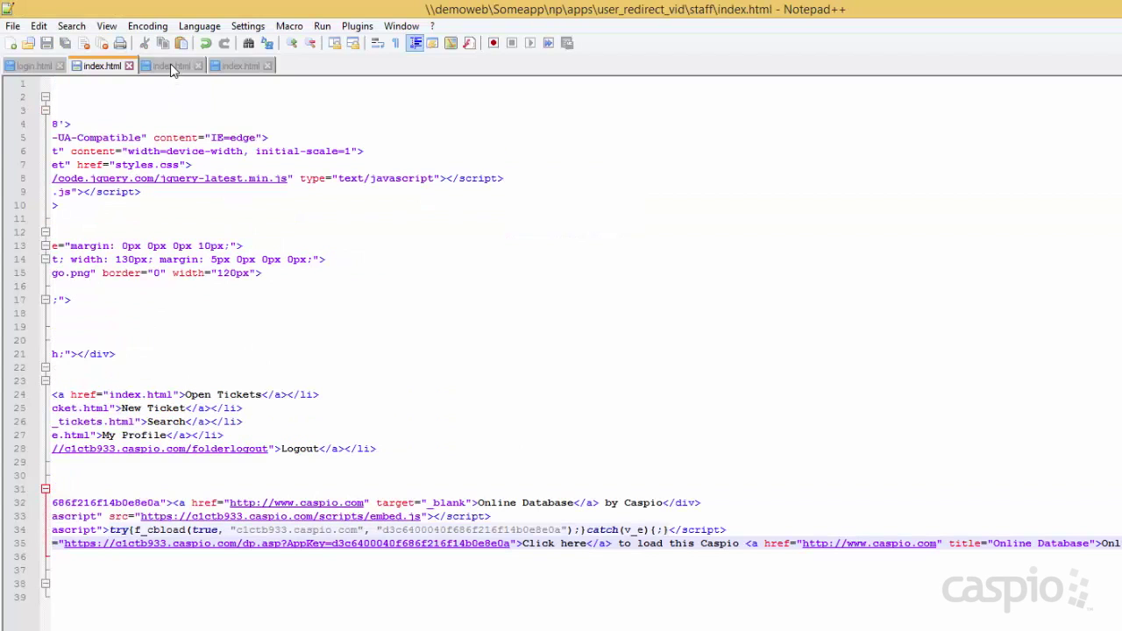
{"action": "left_click", "coordinate": [170, 67]}
{"action": "left_click_drag", "start_coordinate": [212, 611], "coordinate": [35, 611]}
{"action": "key", "text": "ctrl+v"}
Replace the ADMIN WELCOME DATAPAGE placeholder in the admin index.html with the embed code.
{"action": "left_click", "coordinate": [235, 67]}
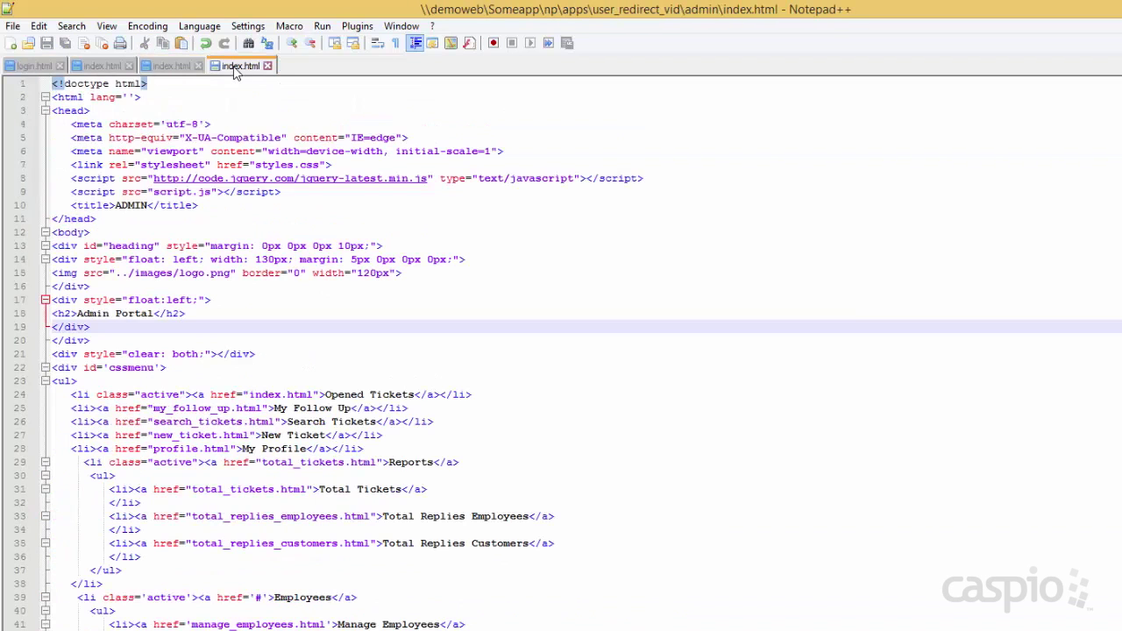
{"action": "scroll", "coordinate": [377, 541], "scroll_direction": "down", "scroll_amount": 6}
{"action": "left_click_drag", "start_coordinate": [245, 610], "coordinate": [49, 611]}
{"action": "key", "text": "ctrl+v"}
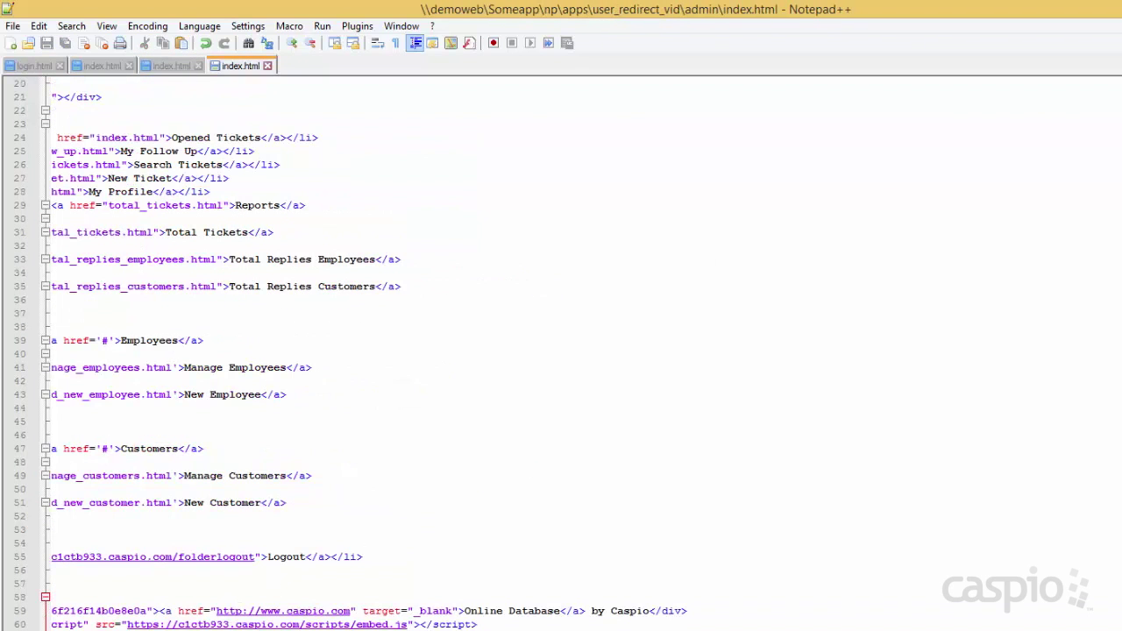
{"action": "key", "text": "alt+Tab"}
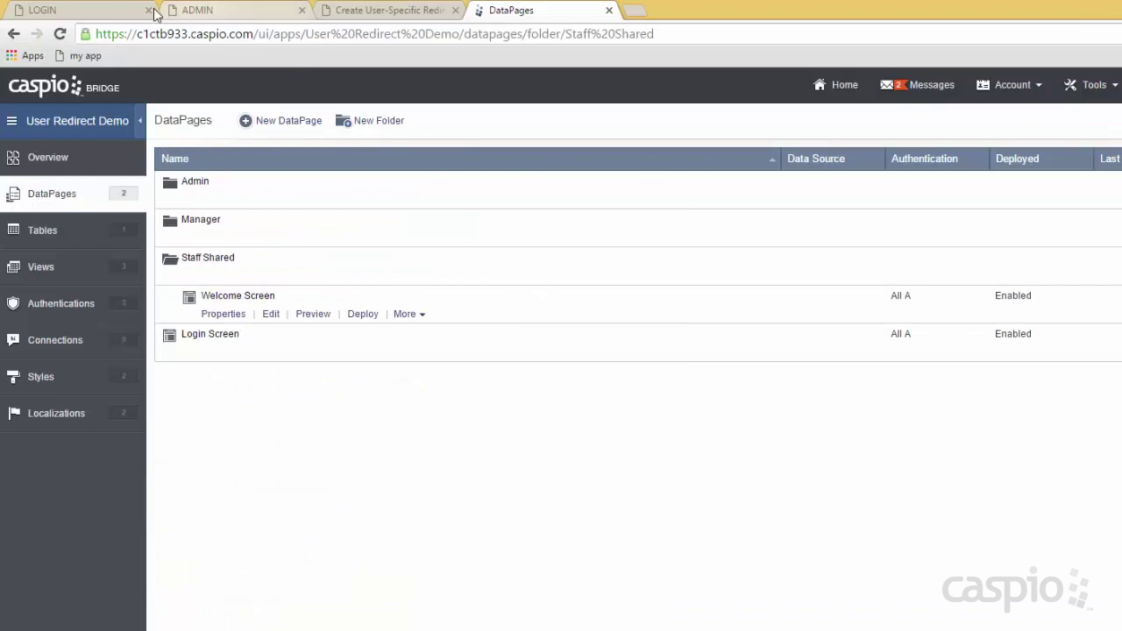
Reload the Admin Portal to check its personalized welcome, then log out.
{"action": "left_click", "coordinate": [221, 12]}
{"action": "left_click", "coordinate": [60, 35]}
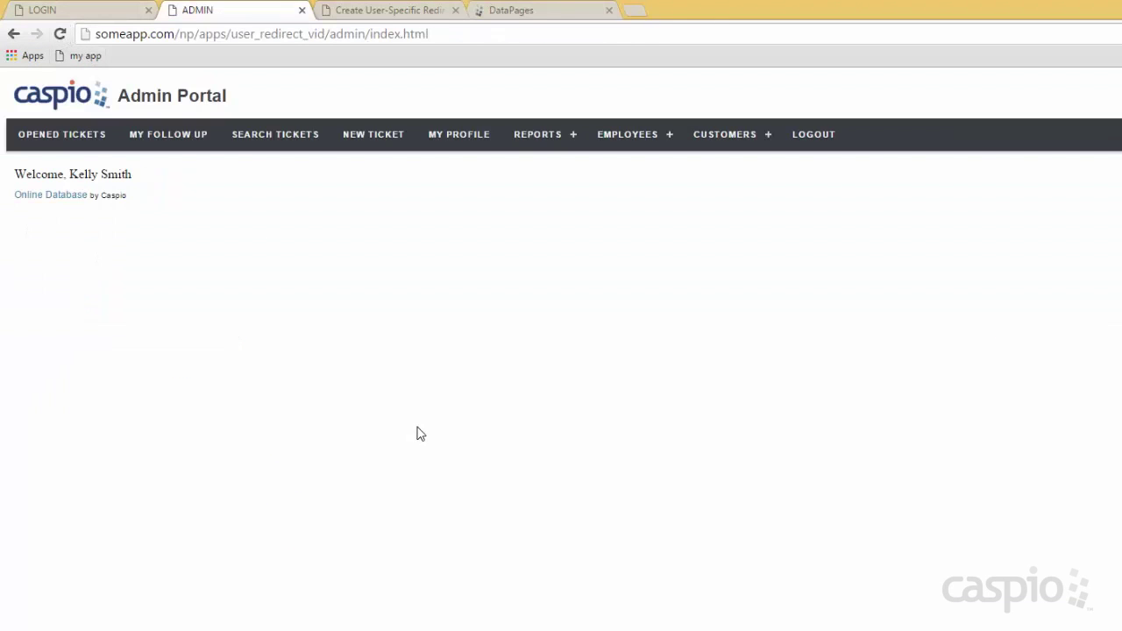
{"action": "left_click", "coordinate": [812, 135]}
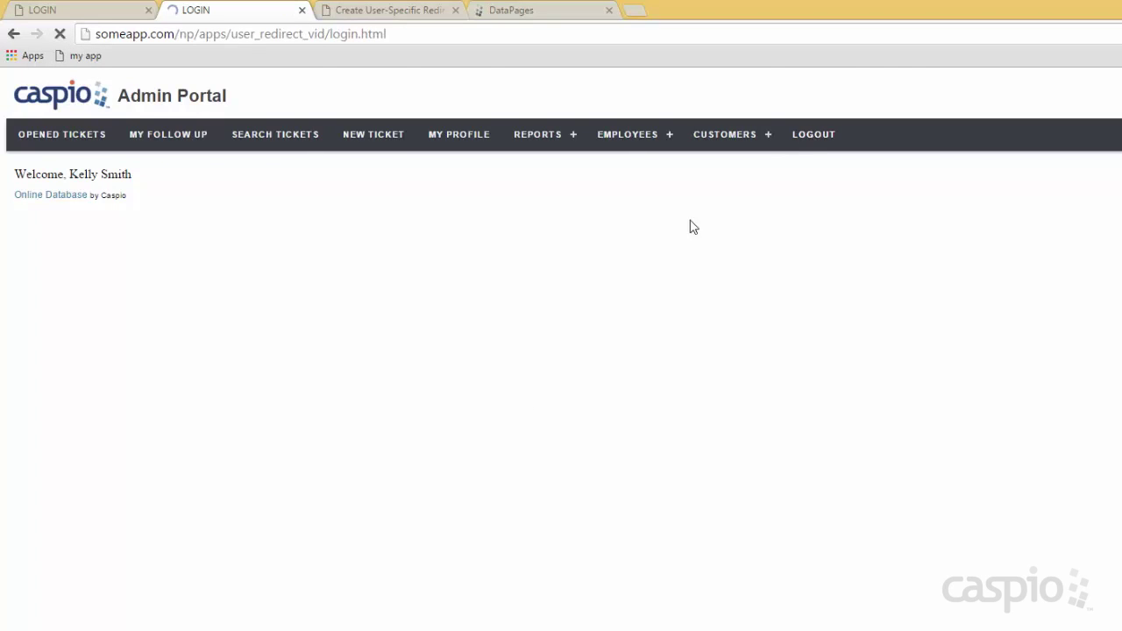
Log in with the manager's email and password and let Chrome save the password.
{"action": "left_click_drag", "start_coordinate": [179, 196], "coordinate": [9, 200]}
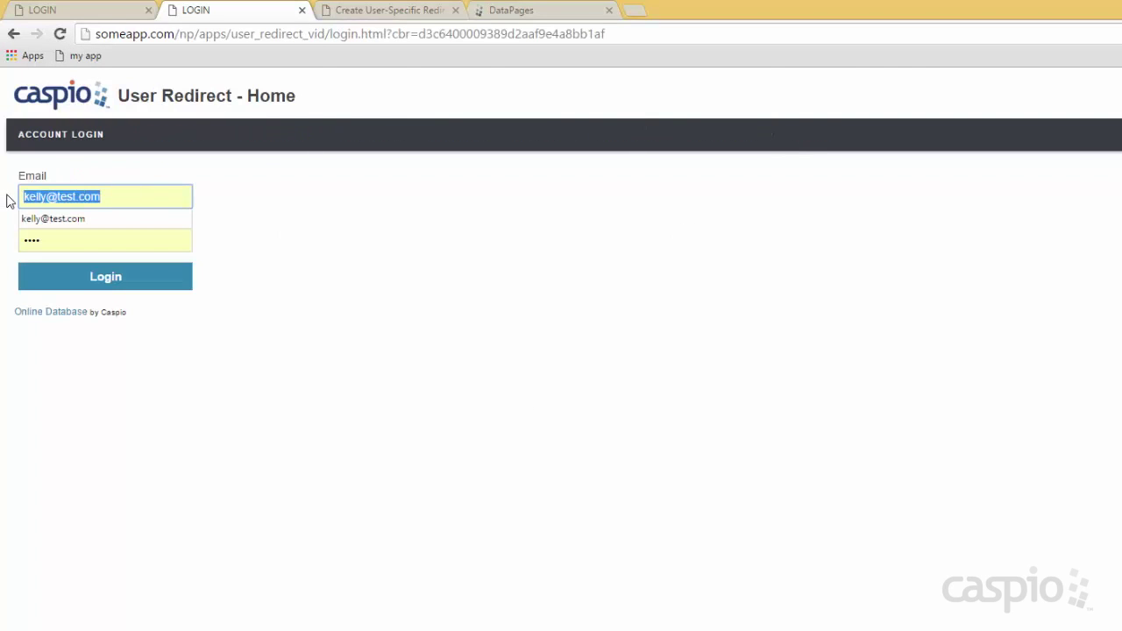
{"action": "type", "text": "john@test.com"}
{"action": "key", "text": "Tab"}
{"action": "type", "text": "test"}
{"action": "key", "text": "Return"}
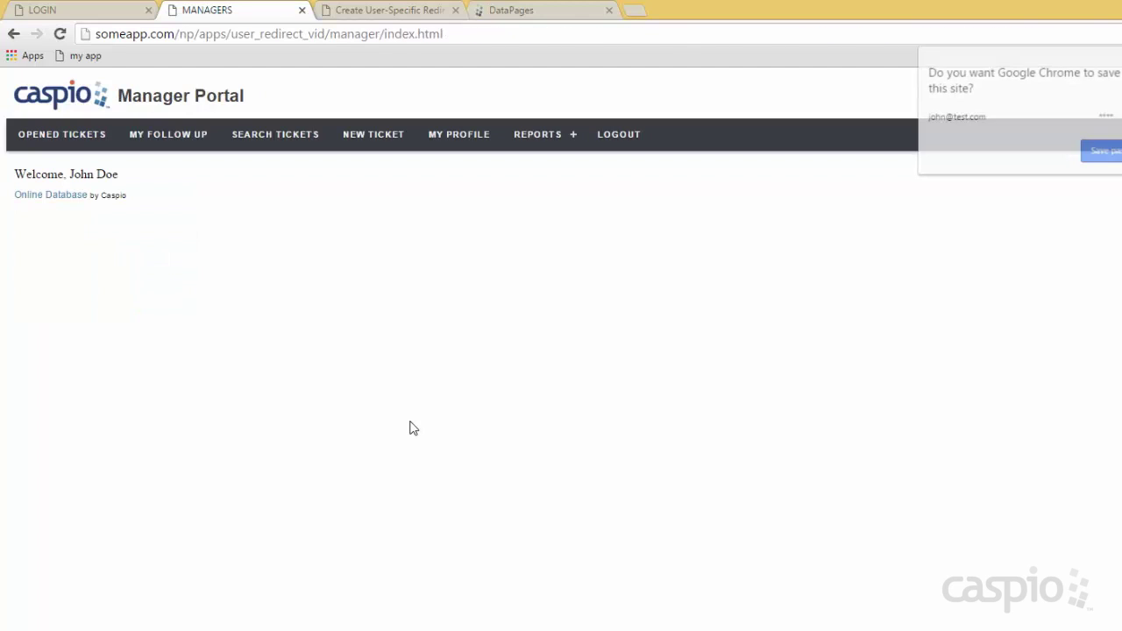
{"action": "left_click", "coordinate": [1095, 151]}
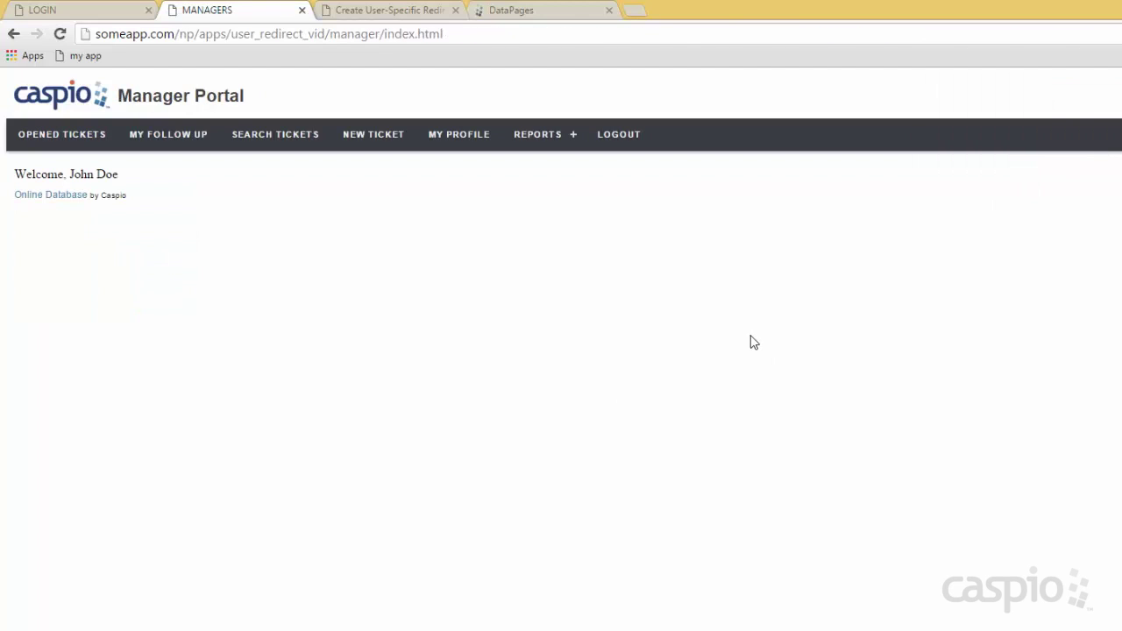